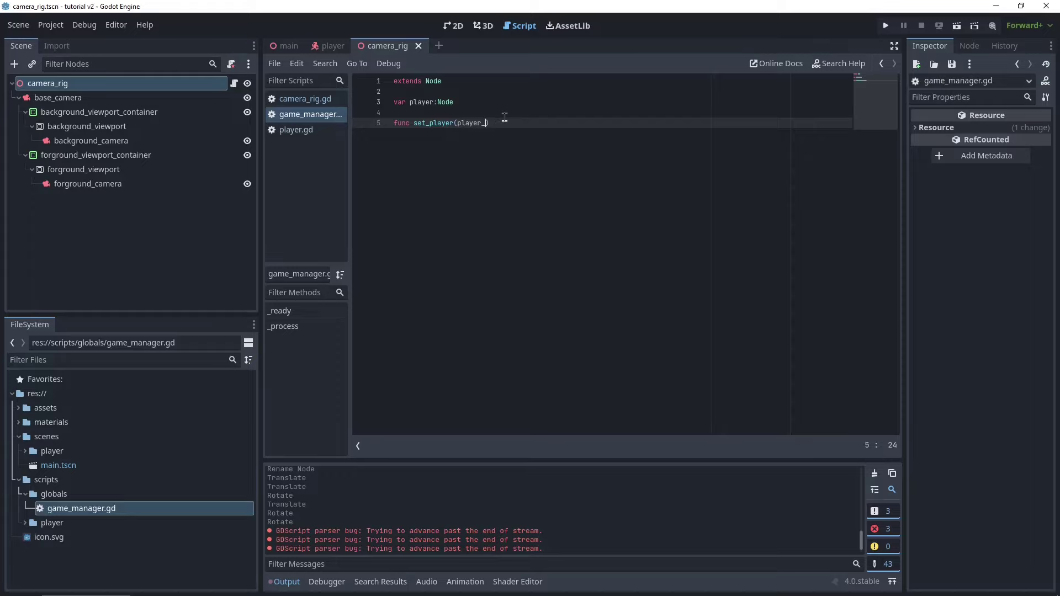
Complete the set_player(player_node) function in game_manager.gd so its body assigns player = player_node
left_click_drag(454, 123, 525, 125)
left_click(528, 123)
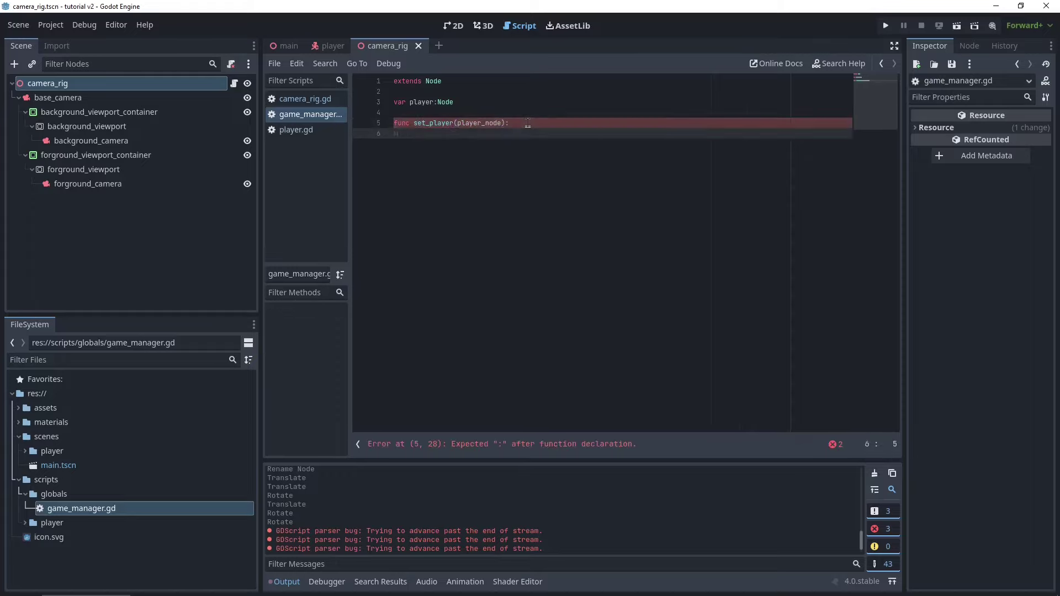
key("Return")
double_click(427, 102)
key("ctrl+c")
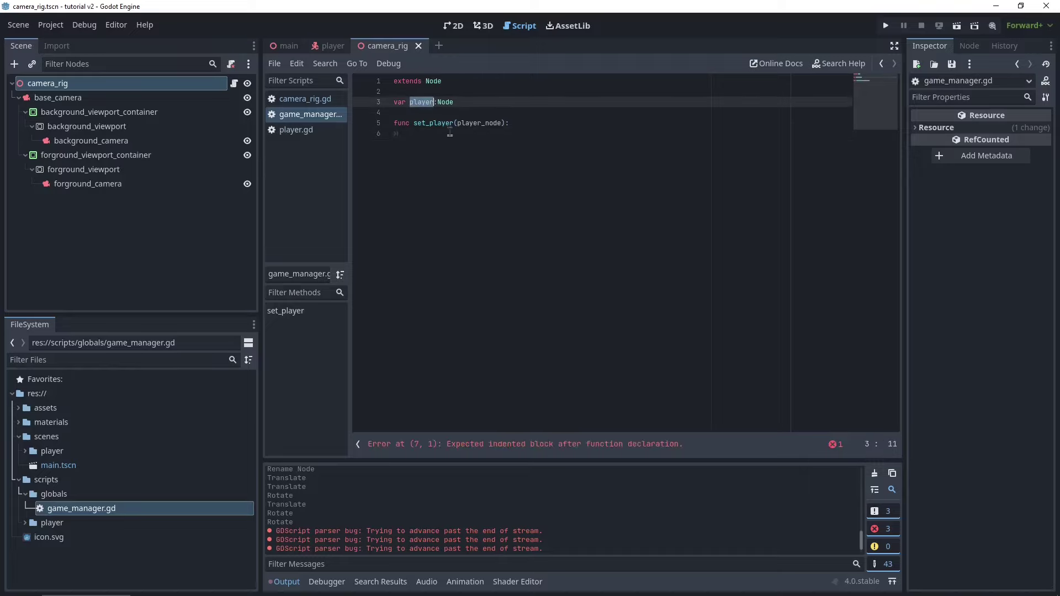
left_click(447, 133)
key("ctrl+v")
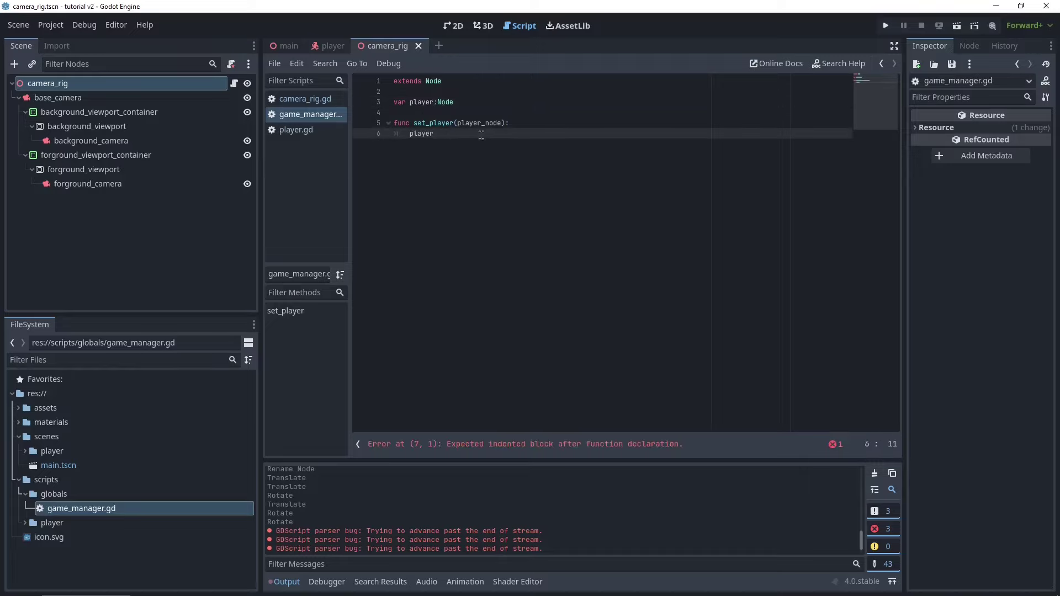
type("= player_node")
left_click(475, 158)
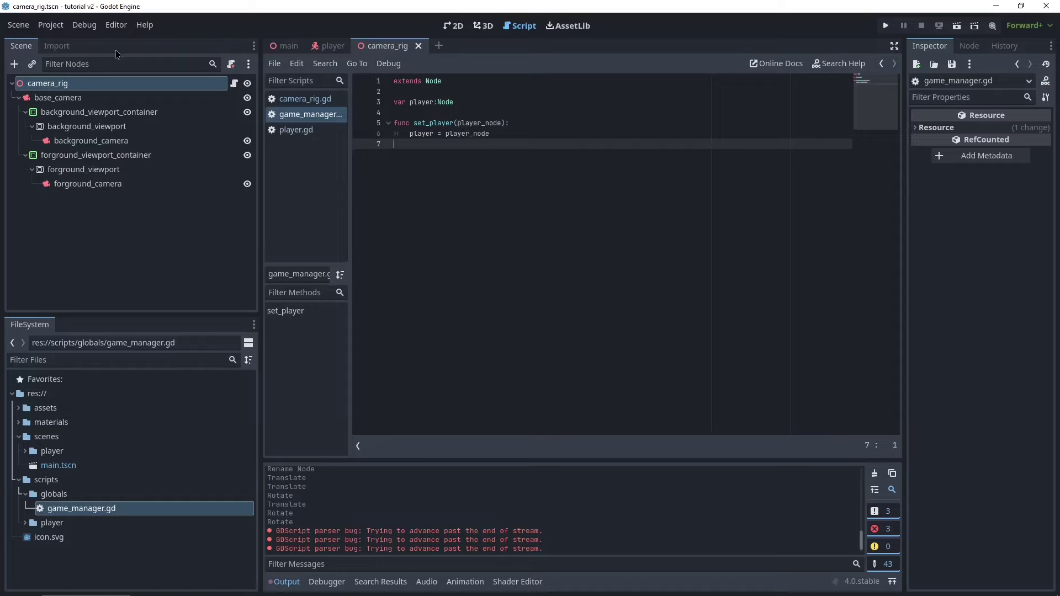
Register res://scripts/globals/game_manager.gd as an autoload named GameManager in the project settings
left_click(49, 25)
left_click(56, 44)
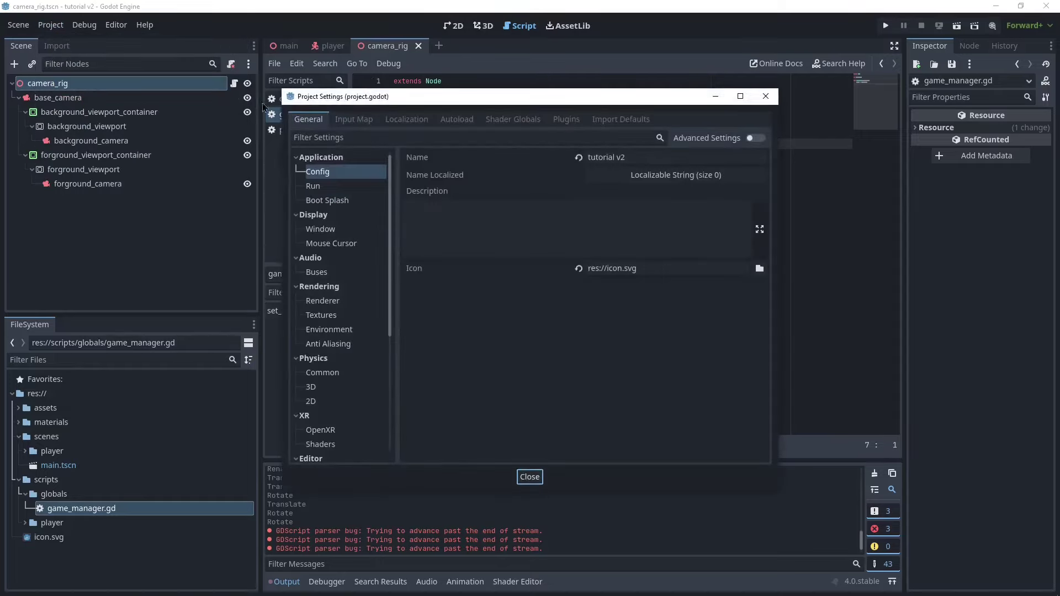
left_click(457, 120)
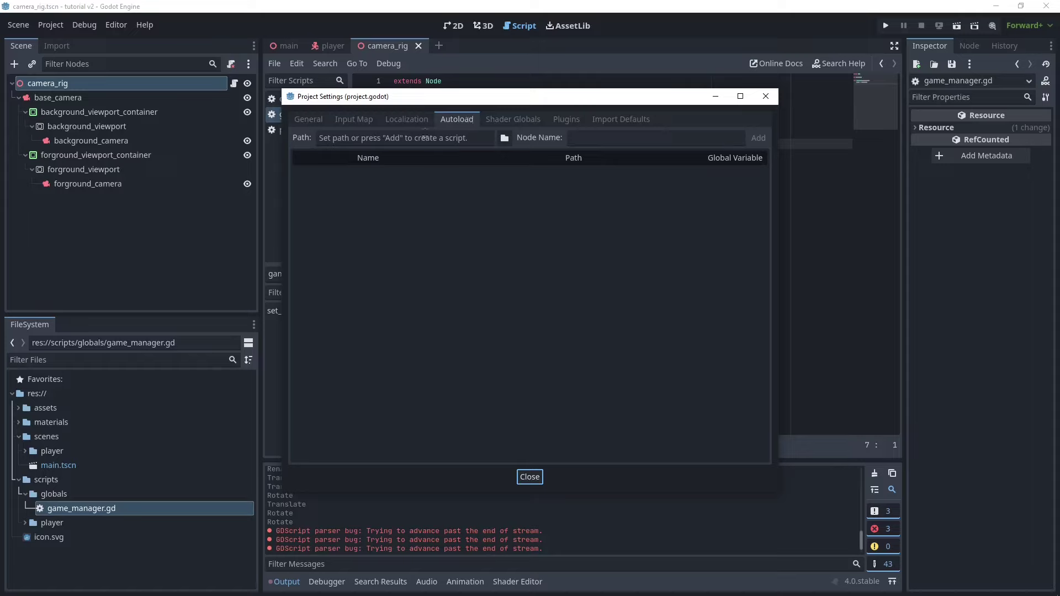
left_click(506, 139)
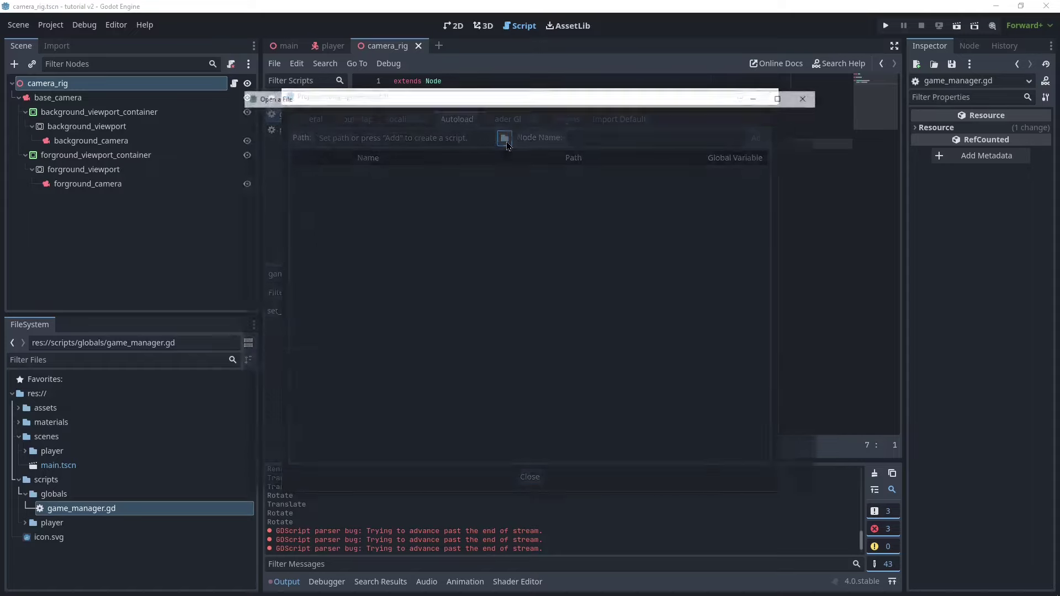
double_click(535, 168)
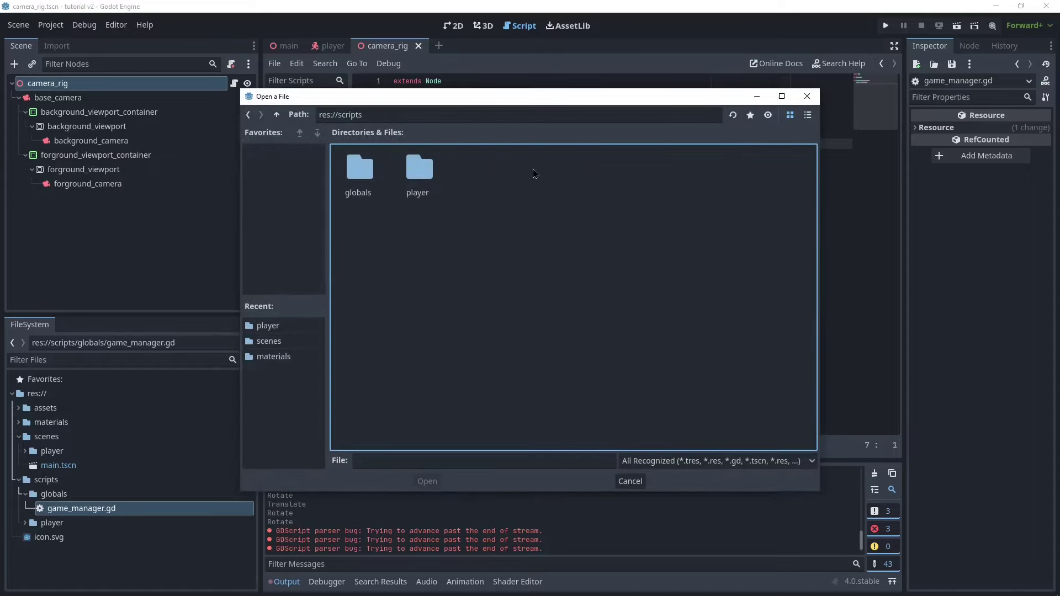
double_click(358, 169)
left_click(357, 168)
left_click(427, 481)
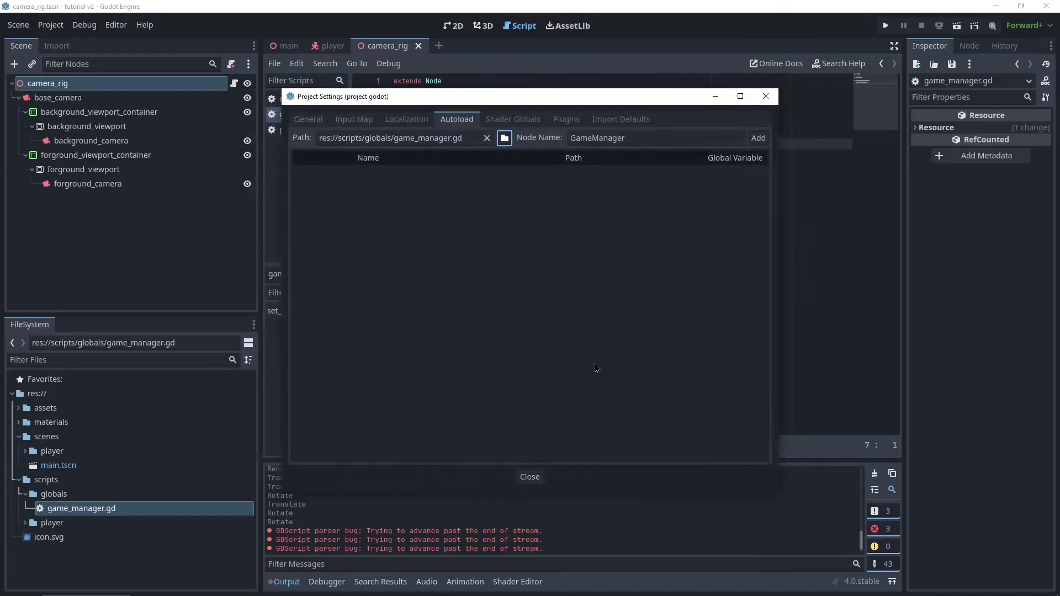
left_click(758, 138)
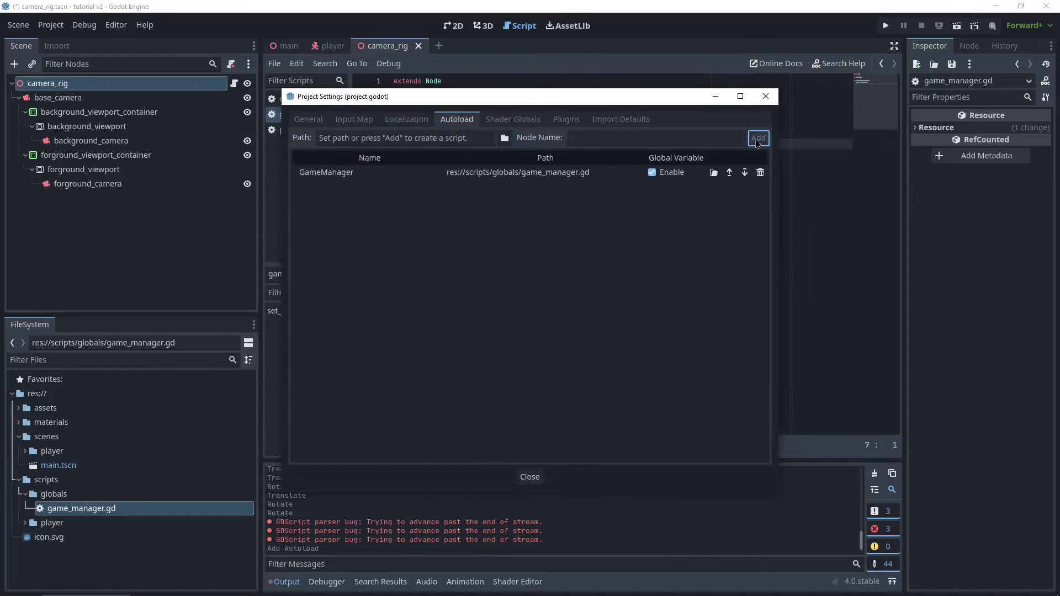
left_click(713, 221)
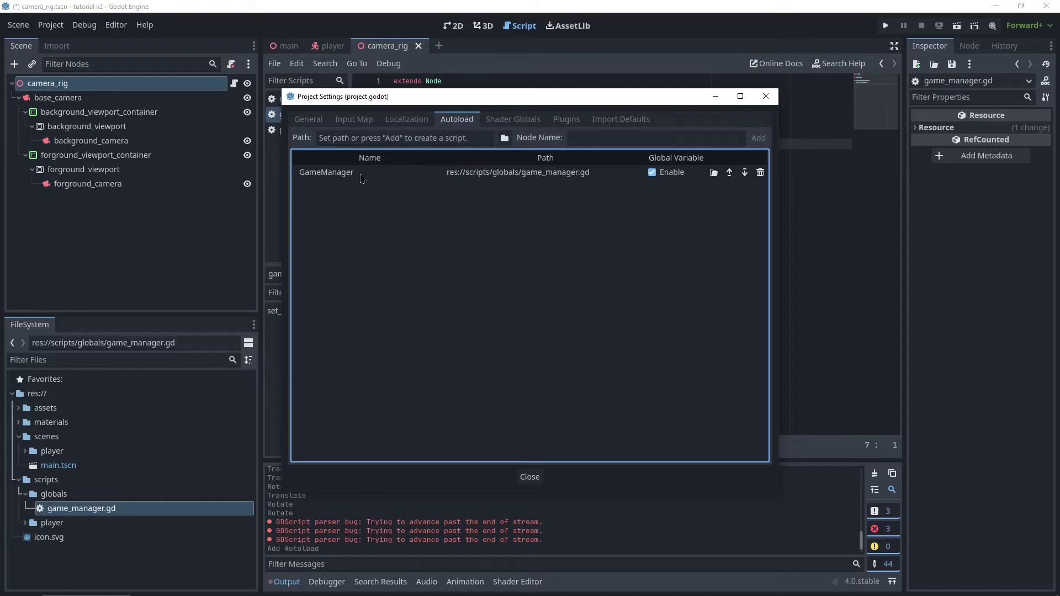
left_click_drag(446, 102, 559, 138)
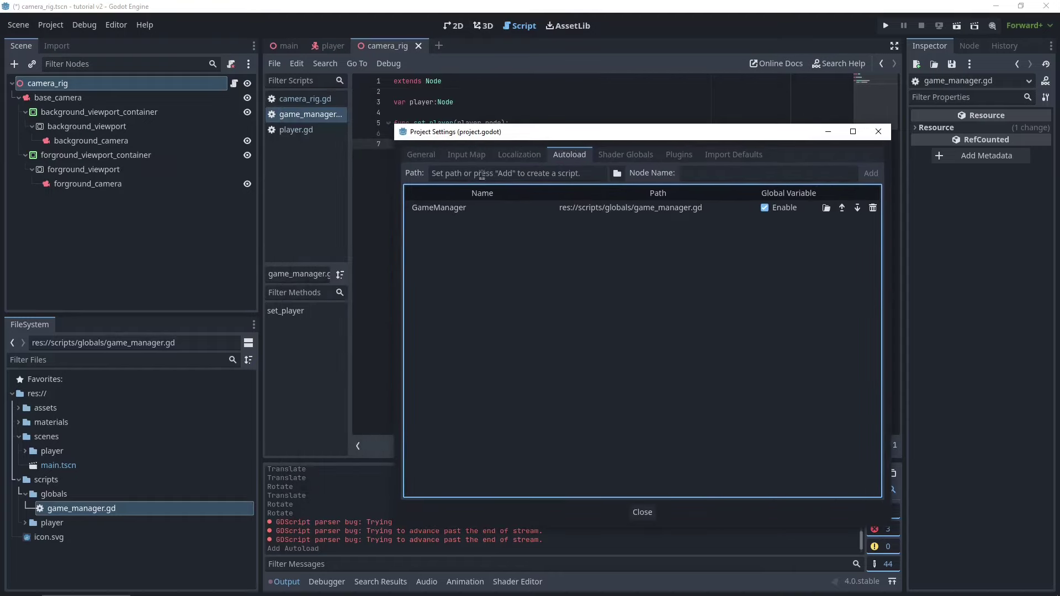
left_click(647, 513)
Add GameManager.set_player(self) as the first line of _ready() in player.gd and save the script
left_click(330, 46)
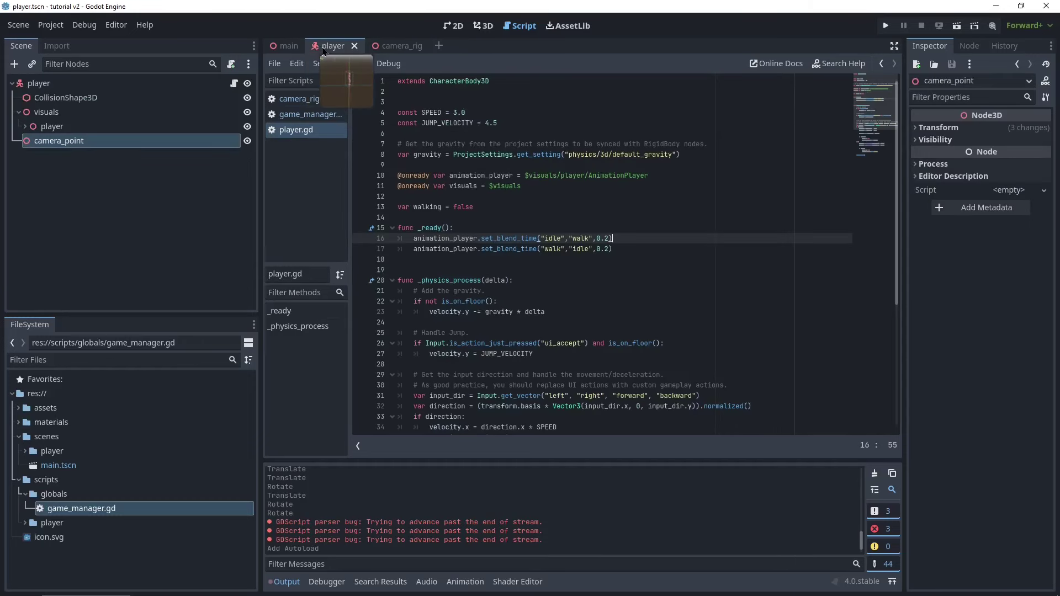
left_click(510, 238)
left_click(524, 228)
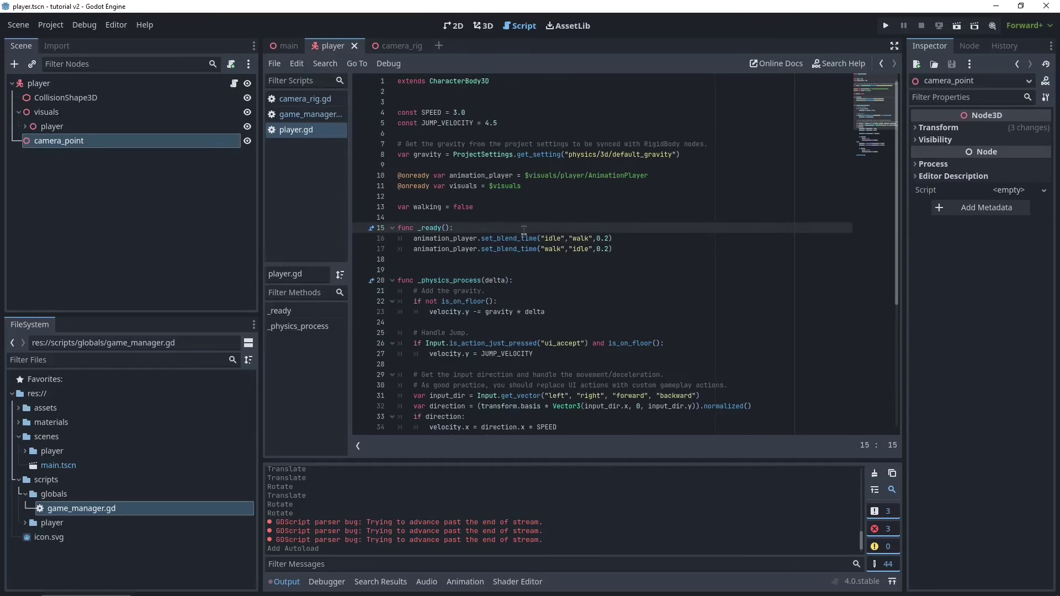
key("Return")
type("Game")
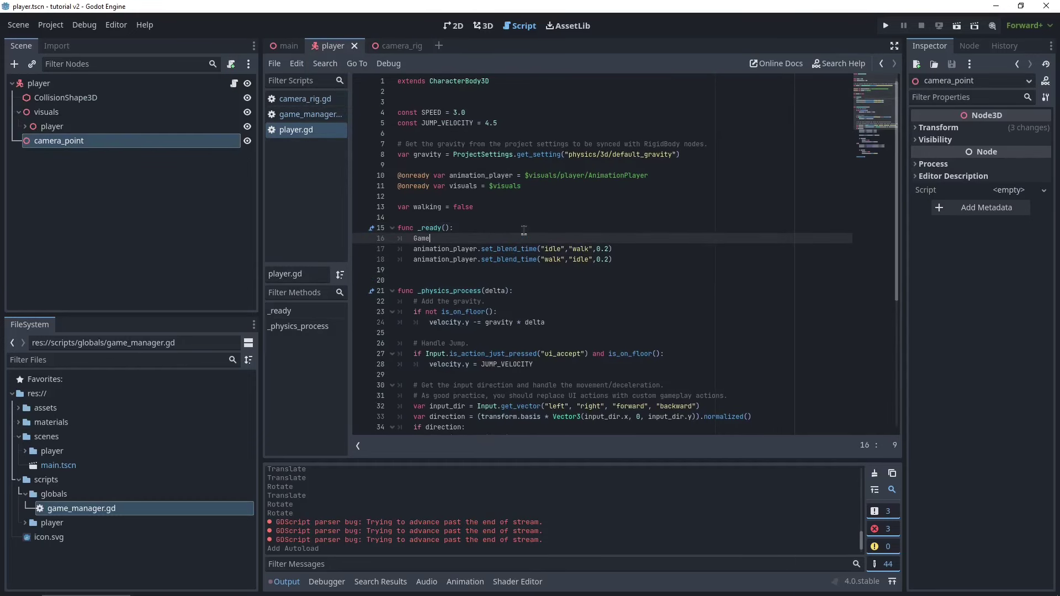
type("Manager.set_pl")
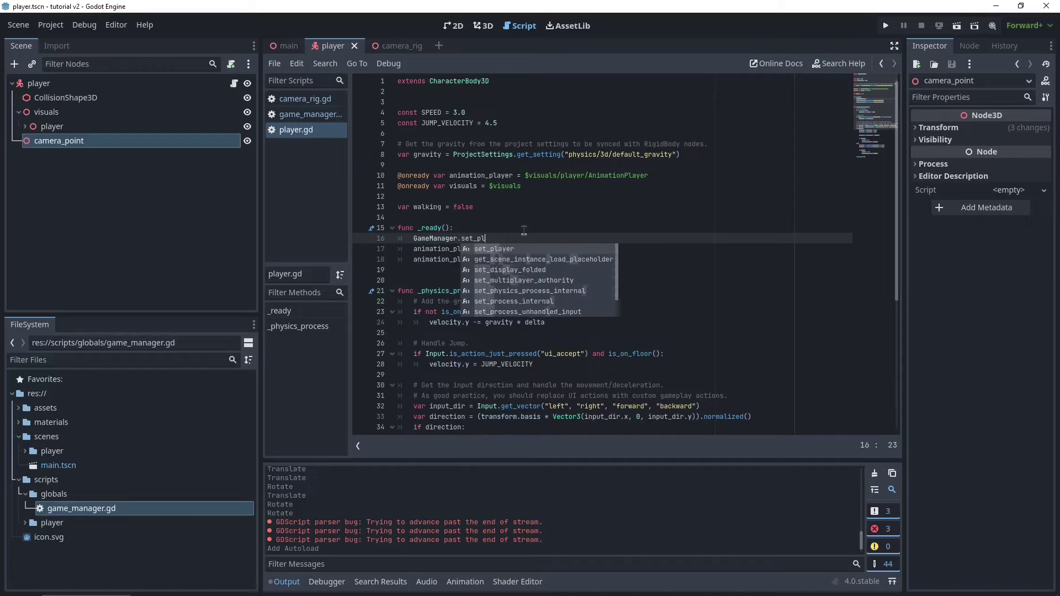
key("Return")
type("self")
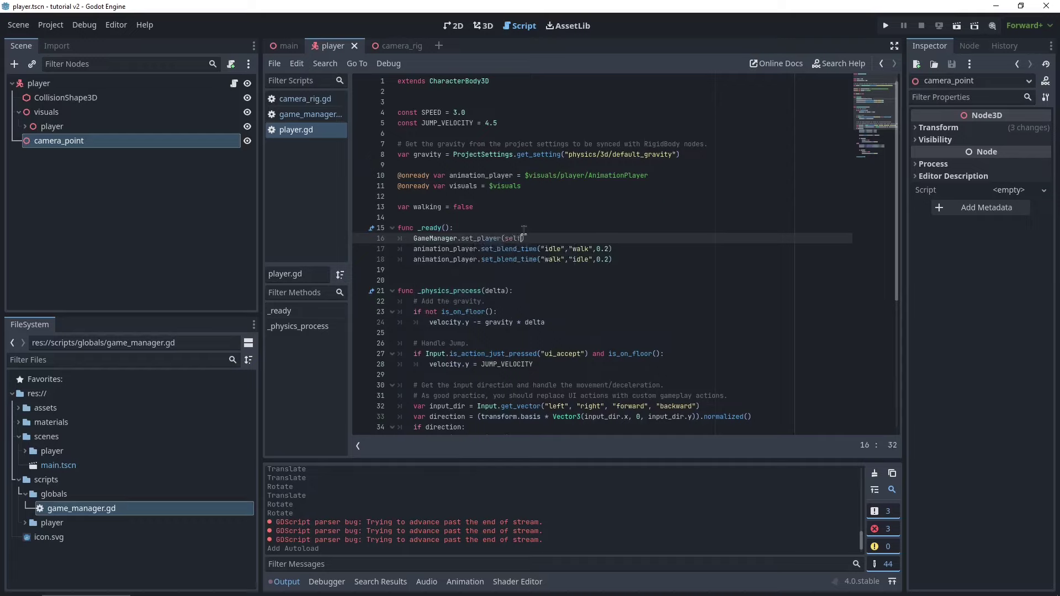
left_click(524, 231)
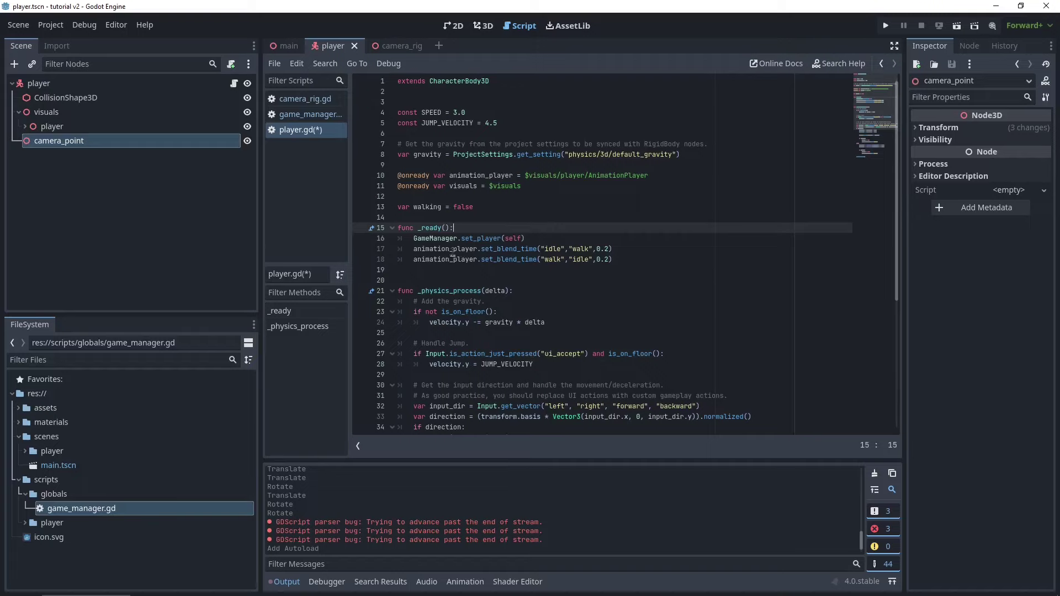
left_click_drag(413, 241, 479, 241)
left_click(504, 238)
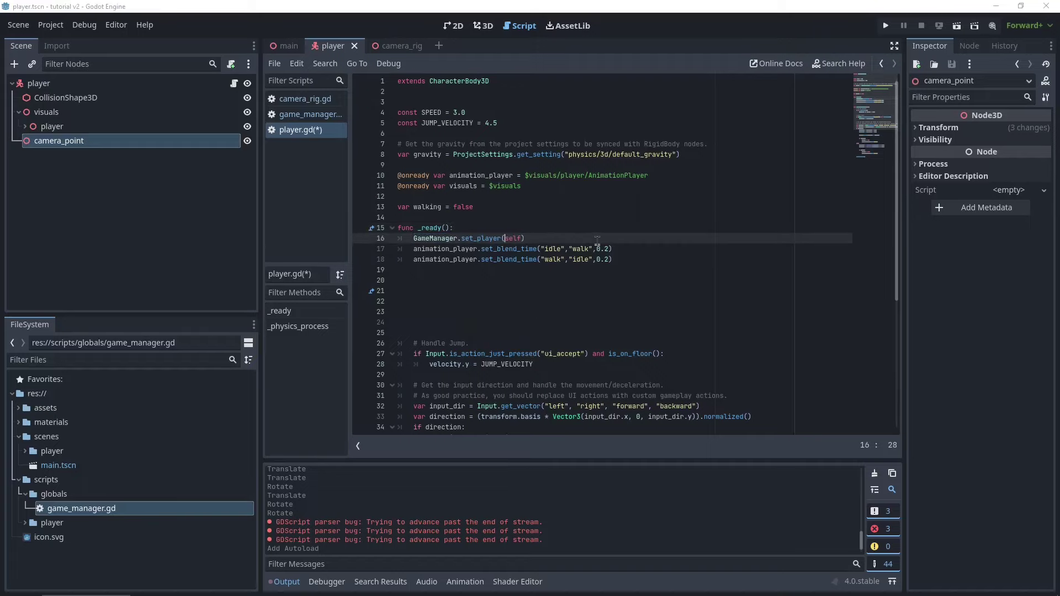
key("ctrl+s")
Switch to the camera_rig scene's script and select the pass placeholder in its _process function
left_click(389, 45)
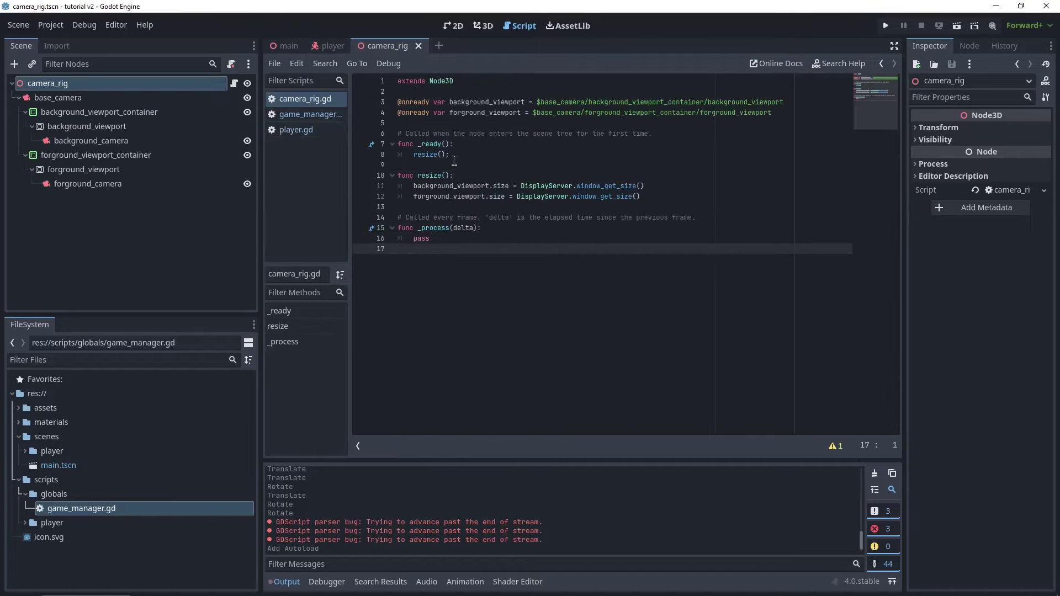
left_click(499, 238)
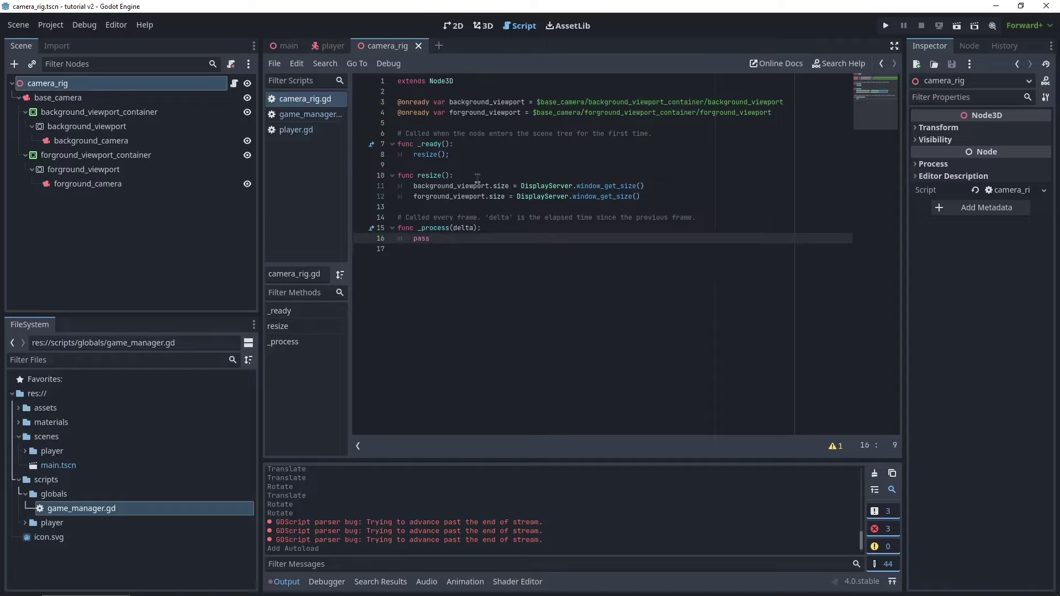
left_click_drag(418, 229, 519, 231)
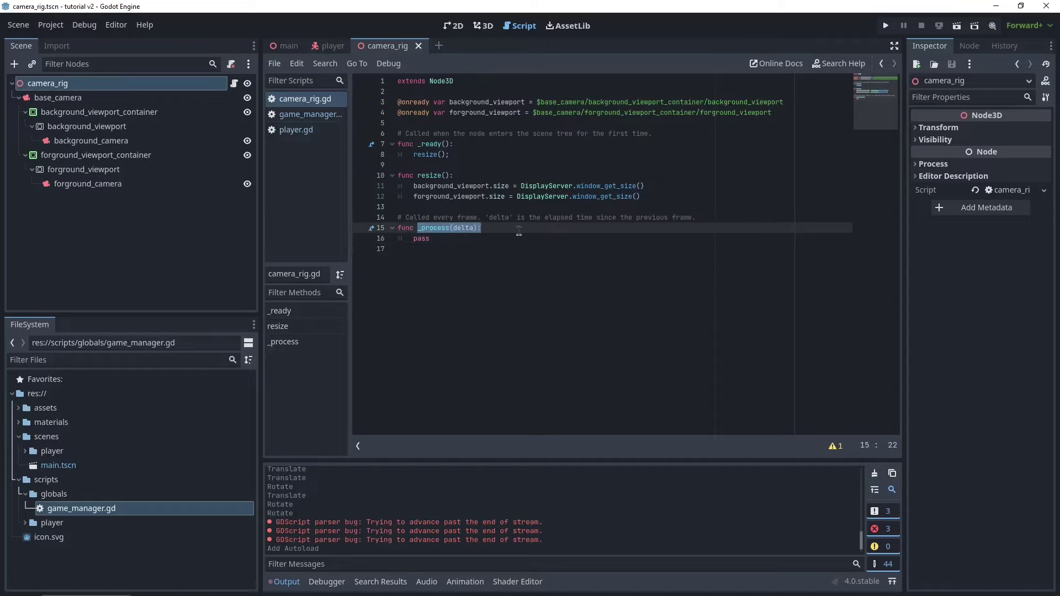
left_click(519, 232)
left_click_drag(449, 239, 414, 239)
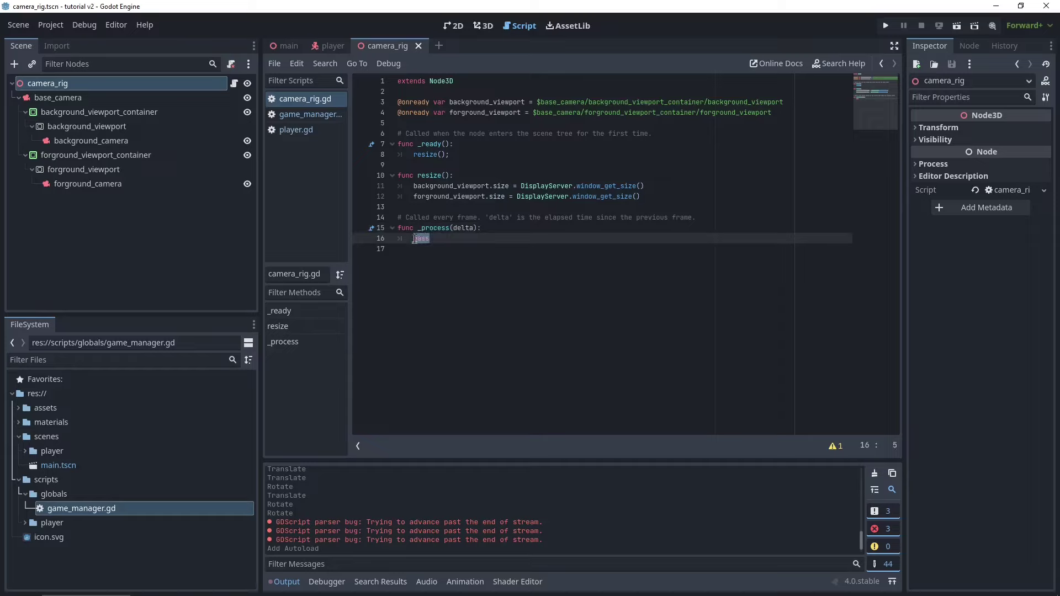
left_click_drag(51, 145, 453, 126)
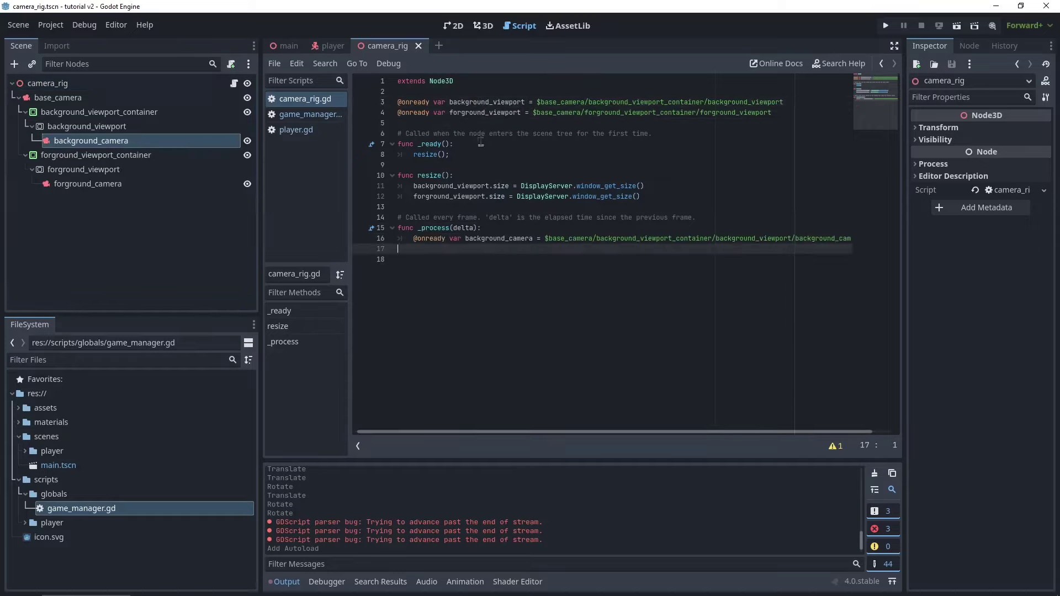
key("ctrl+z")
left_click(472, 126)
key("Return")
key("Return")
key("Up")
key("Up")
left_click(463, 134)
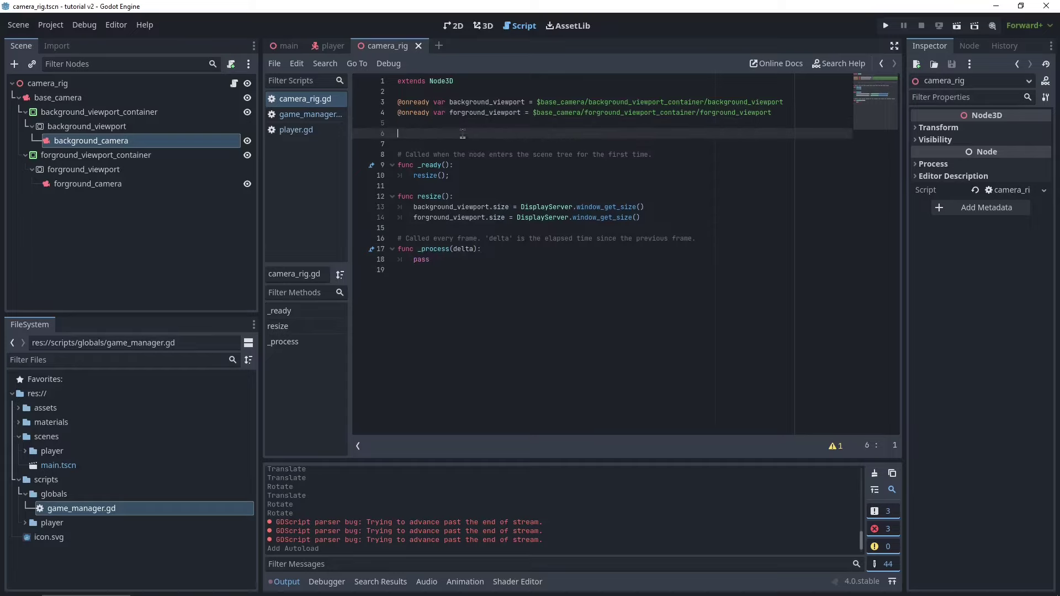
left_click_drag(69, 145, 457, 130)
left_click_drag(121, 186, 466, 144)
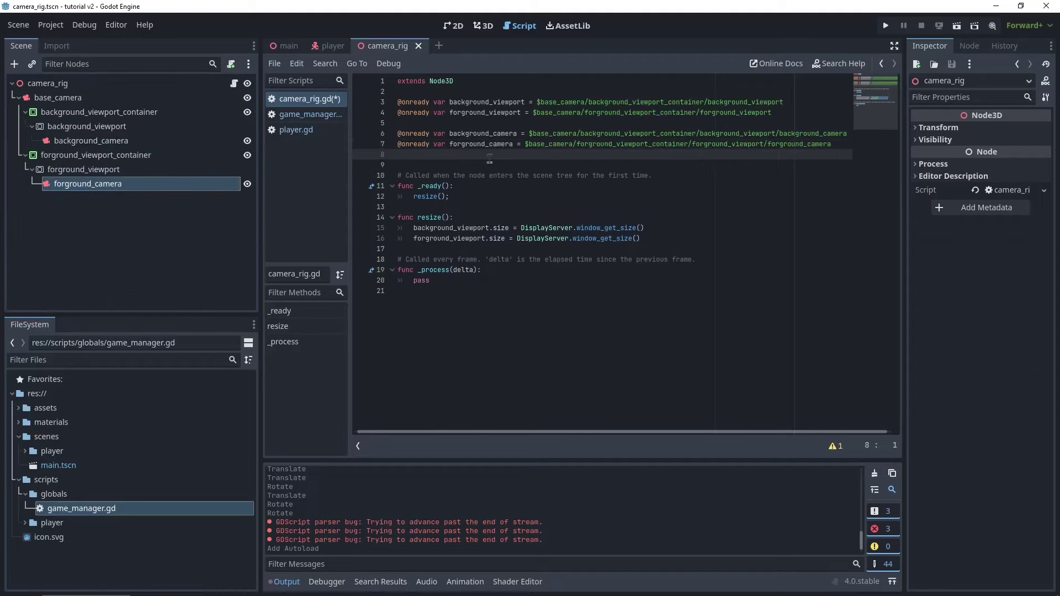
Replace the pass placeholder in _process with background_camera.global_transform
double_click(493, 134)
left_click_drag(443, 281, 414, 280)
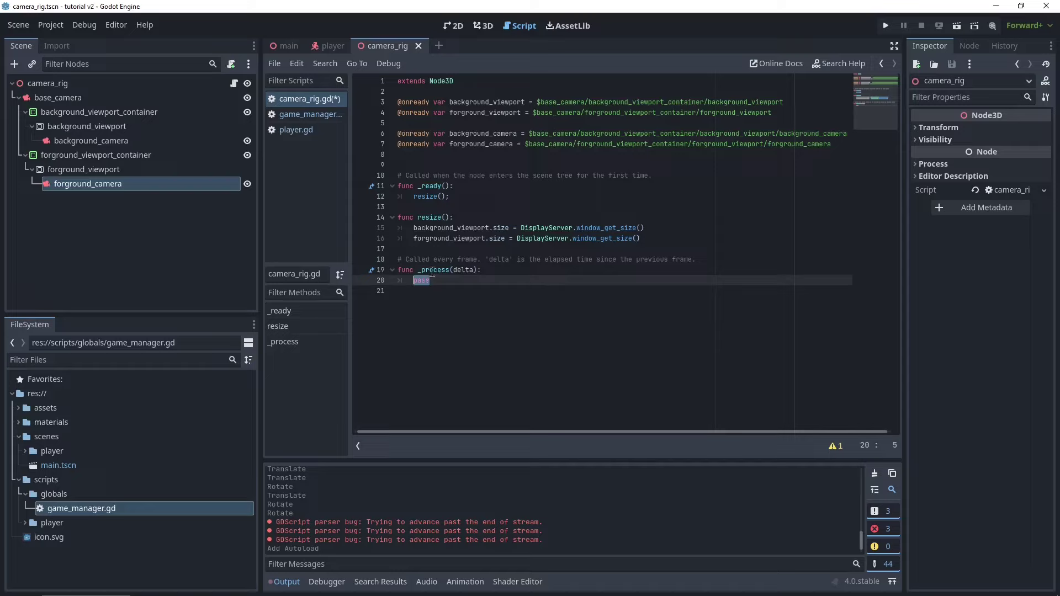
key("BackSpace")
type("background_camera.g")
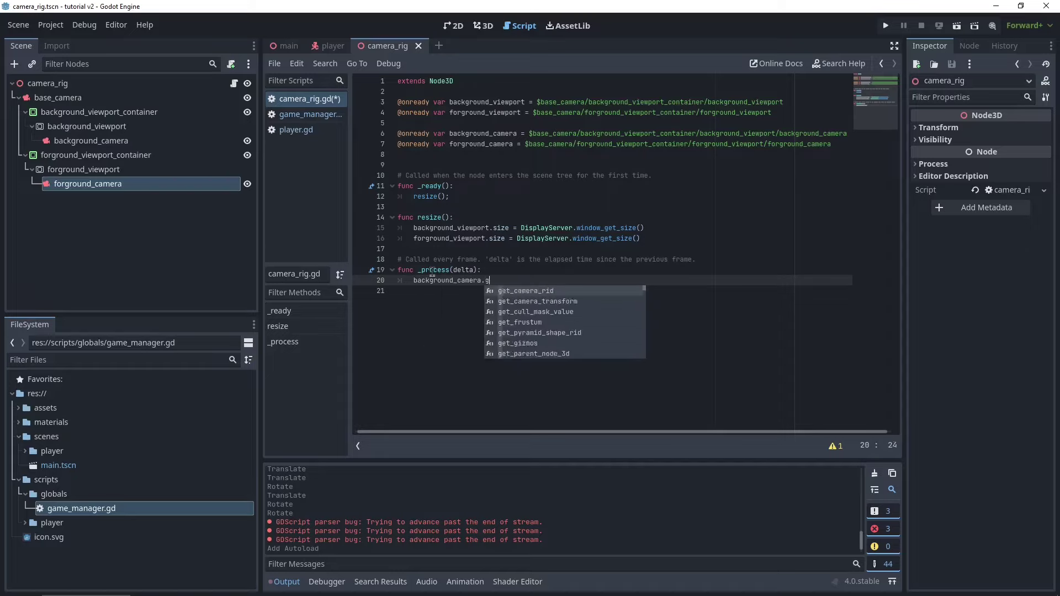
type("loba")
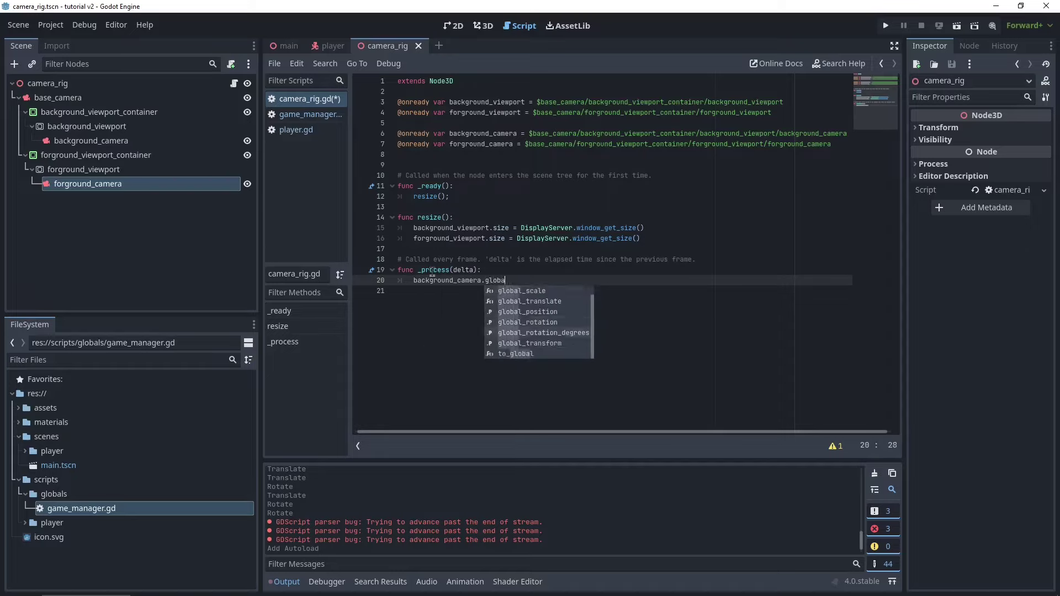
key("Down")
key("Return")
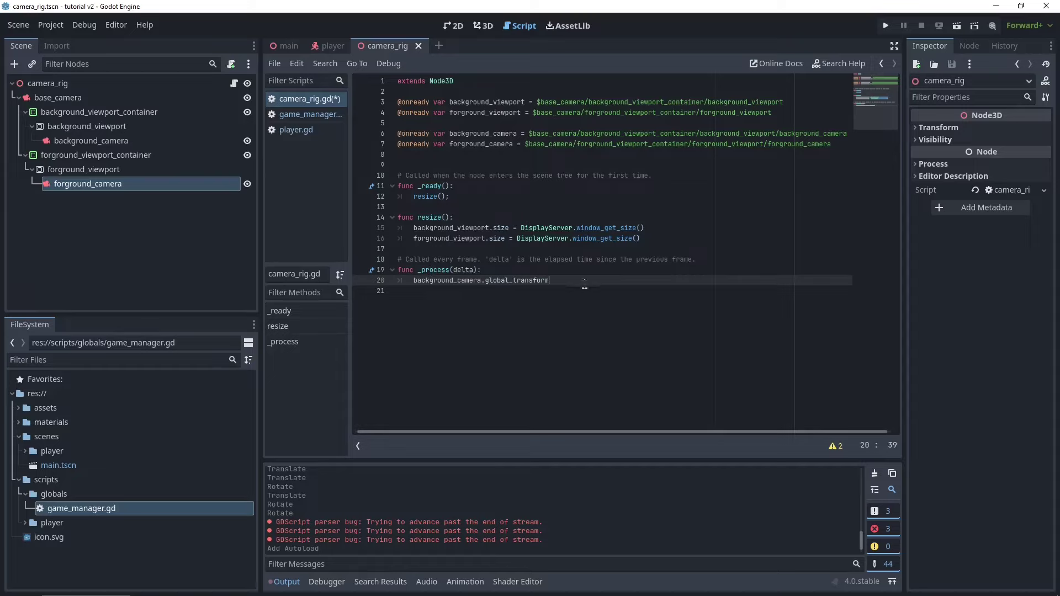
Assign GameManager.player to the background camera's global_transform in _process and save the script
type("= ")
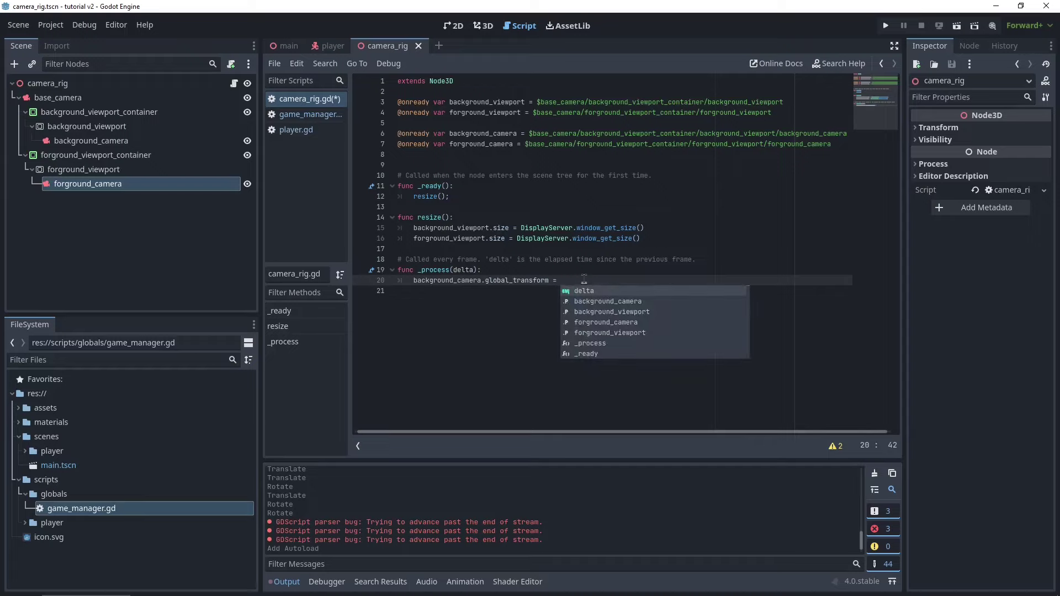
type("GameManager.pla")
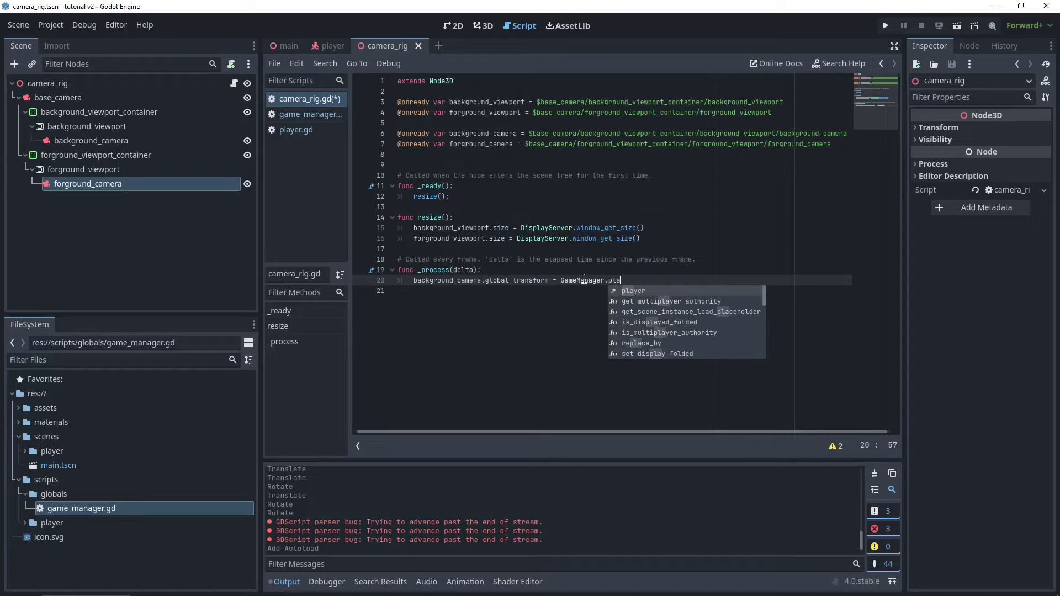
type("yer.")
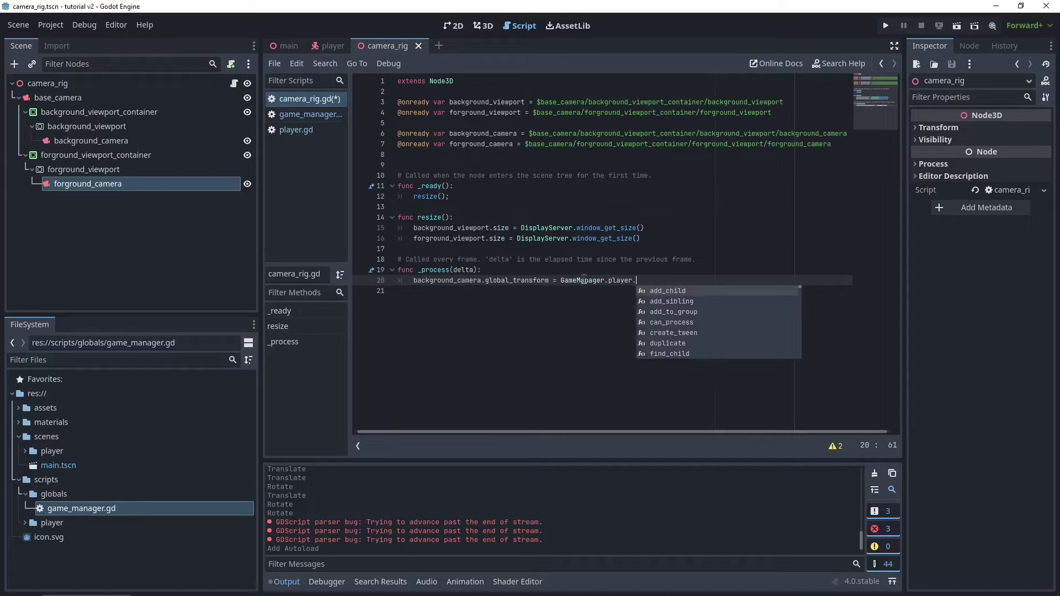
type("cam")
key("BackSpace")
key("BackSpace")
key("BackSpace")
key("BackSpace")
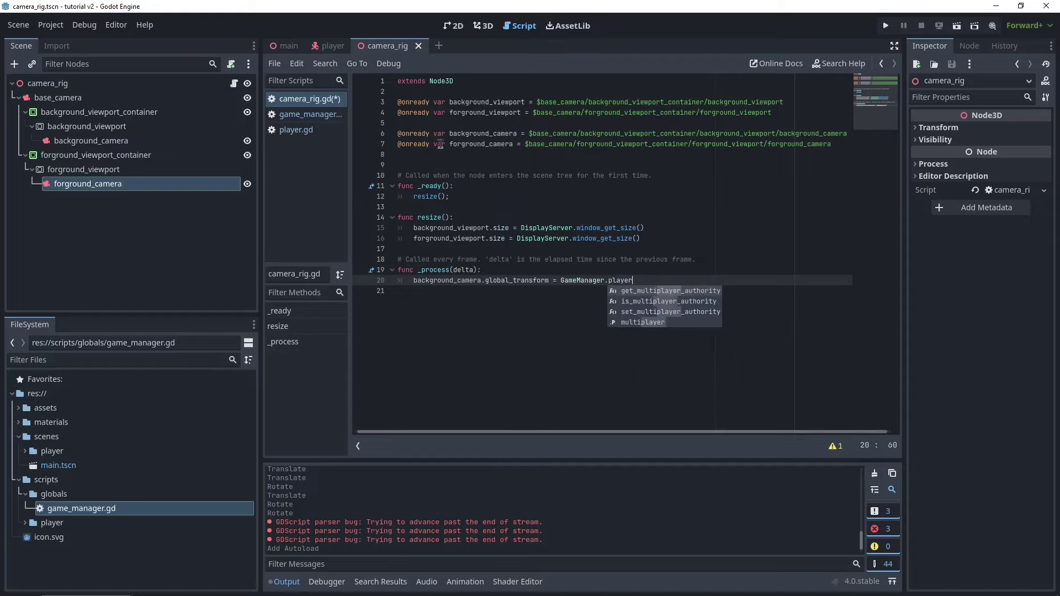
key("ctrl+s")
left_click(322, 48)
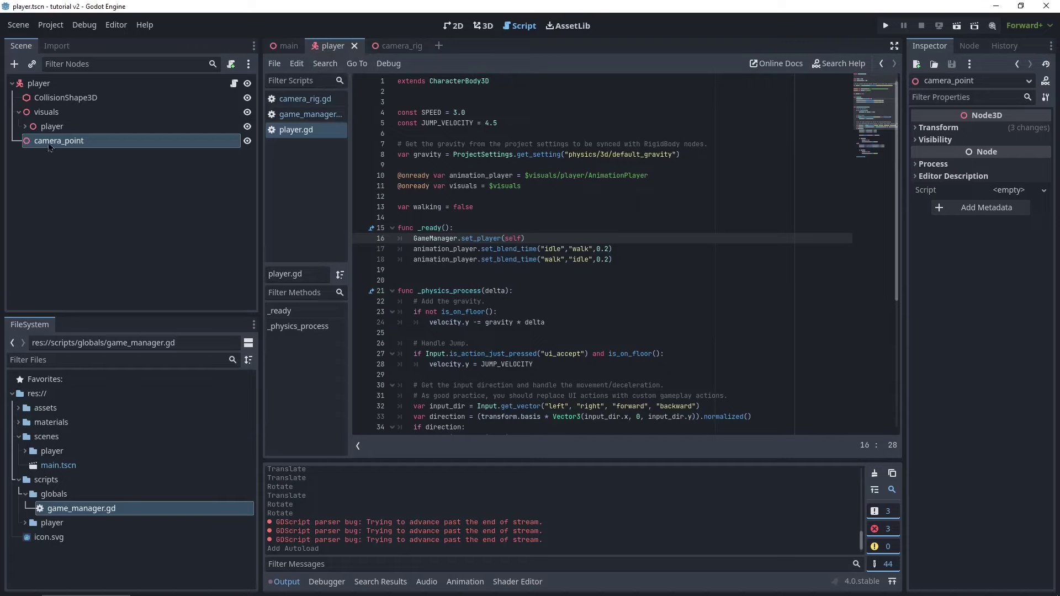
left_click_drag(50, 147, 550, 135)
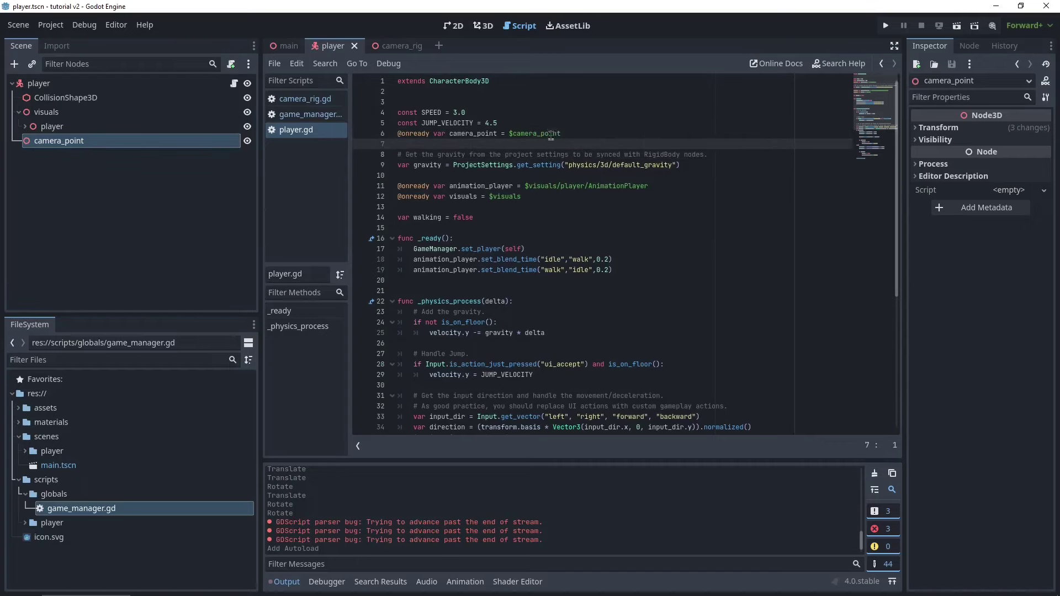
left_click(545, 123)
key("Return")
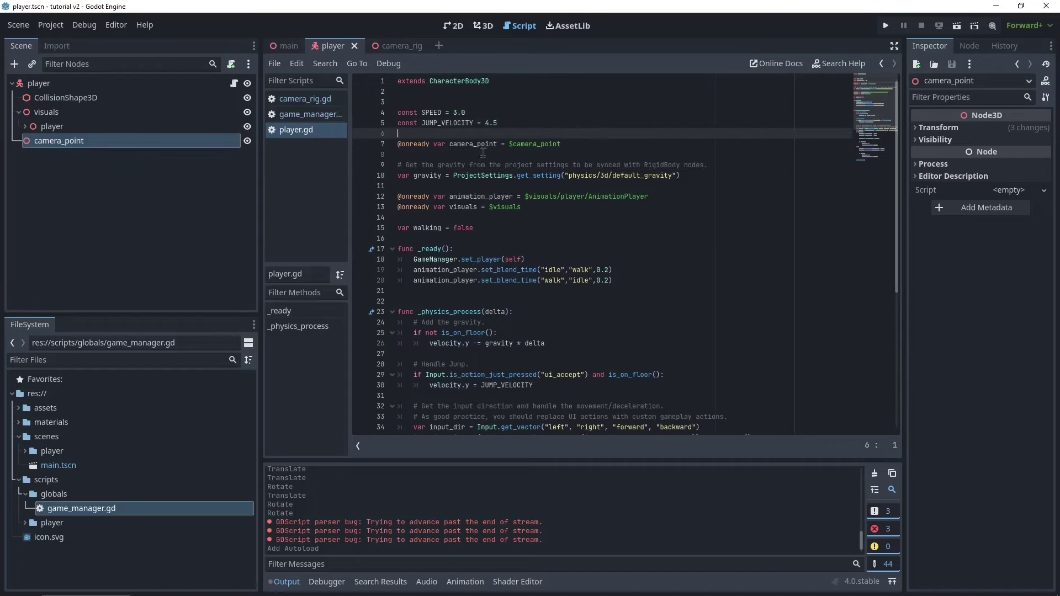
key("ctrl+s")
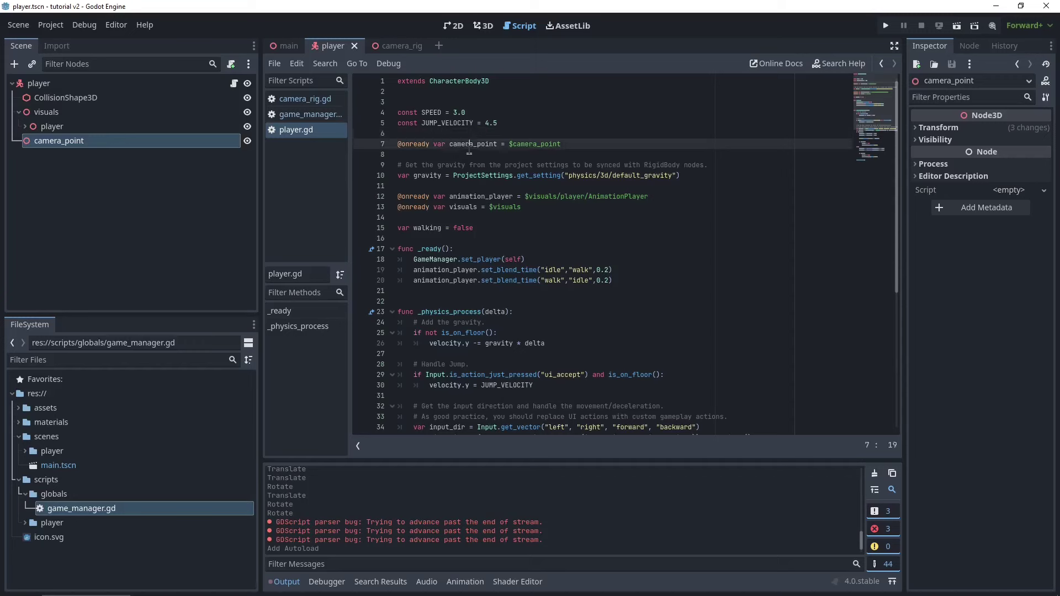
In camera_rig.gd, extend the GameManager.player assignment in _process with .camera_point.global_transform
double_click(474, 144)
left_click(389, 48)
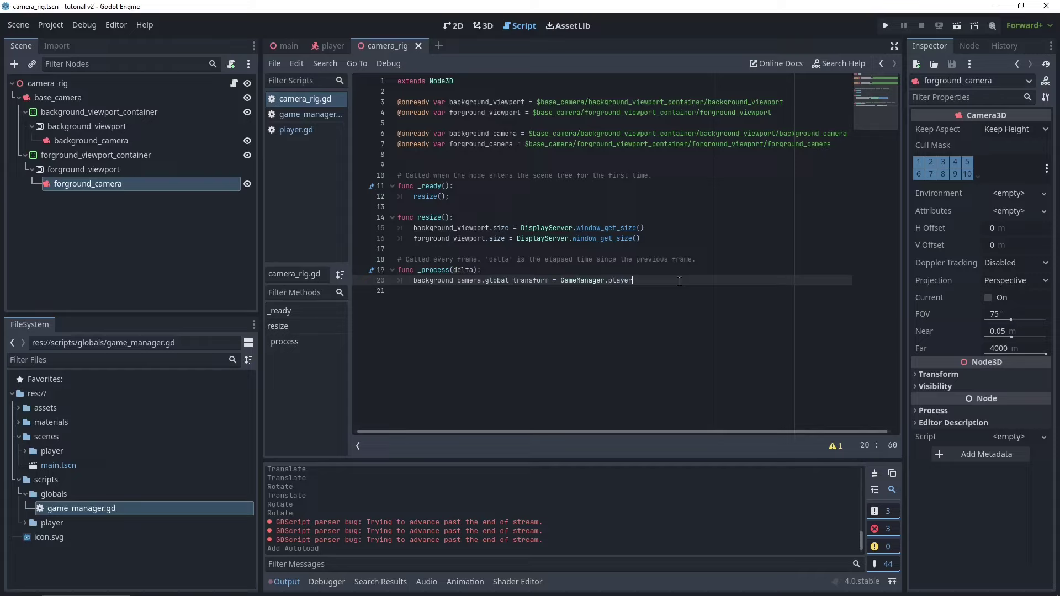
type(".camera_point.global_transform")
Duplicate the background_camera.global_transform assignment onto a new line in _process
left_click_drag(761, 281, 415, 282)
key("ctrl+c")
left_click(772, 282)
key("Return")
key("ctrl+v")
Replace background_camera with forground_camera in the duplicated assignment and save the script
double_click(444, 238)
key("ctrl+c")
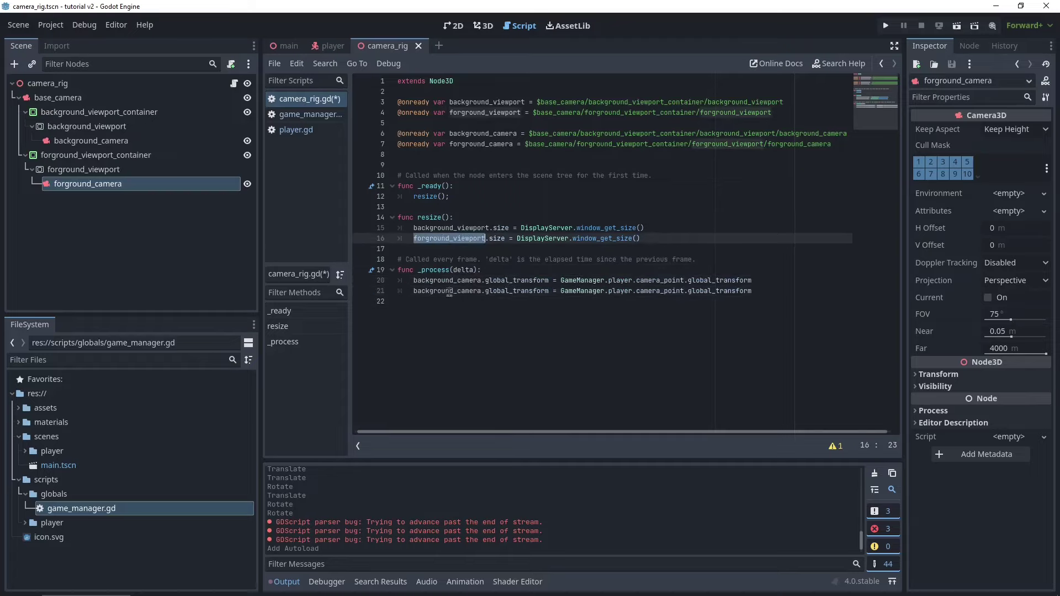
double_click(481, 143)
key("ctrl+c")
double_click(447, 291)
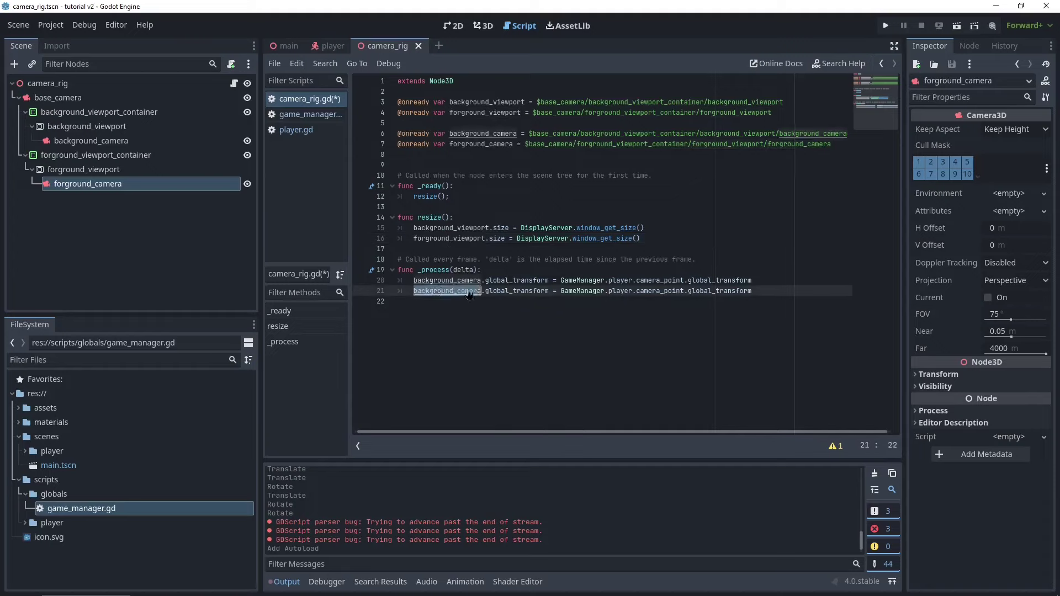
key("ctrl+v")
key("ctrl+s")
left_click(500, 259)
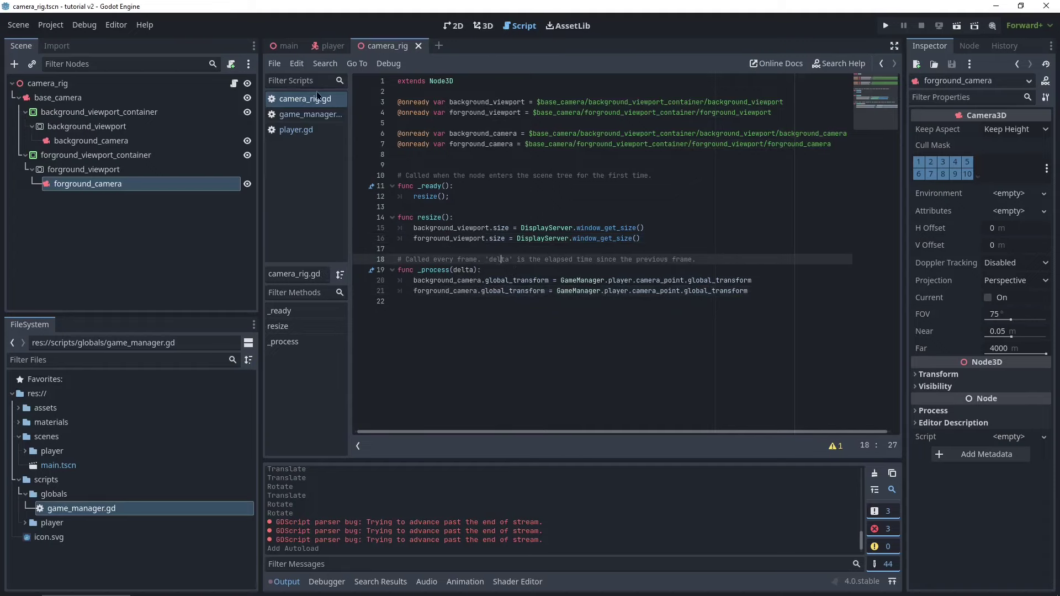
Delete the Camera3D node from the main scene, working in the 3D view
left_click_drag(318, 95, 279, 55)
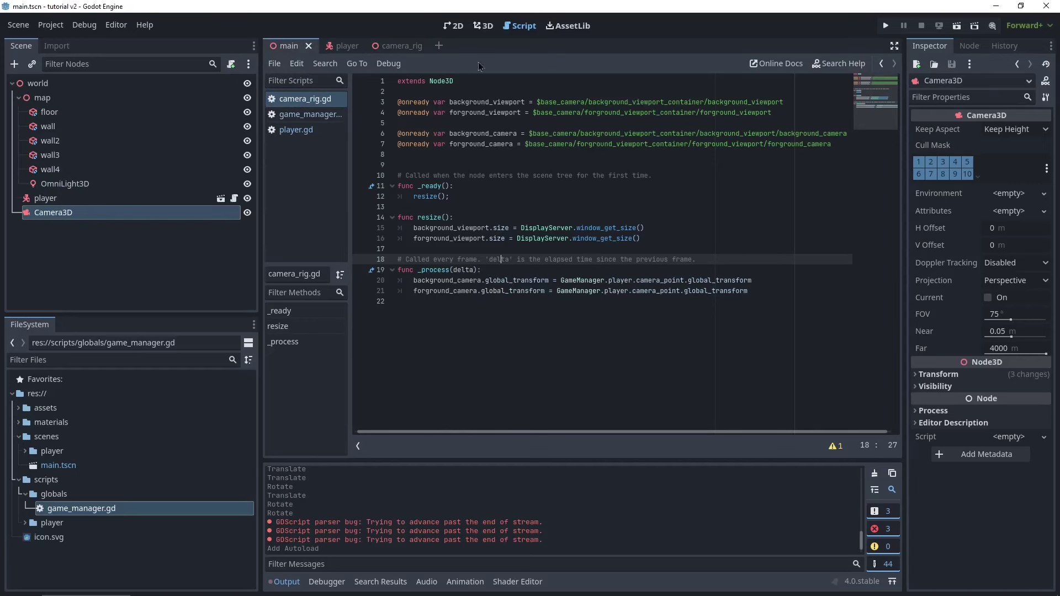
left_click(483, 26)
left_click(439, 178)
left_click(53, 213)
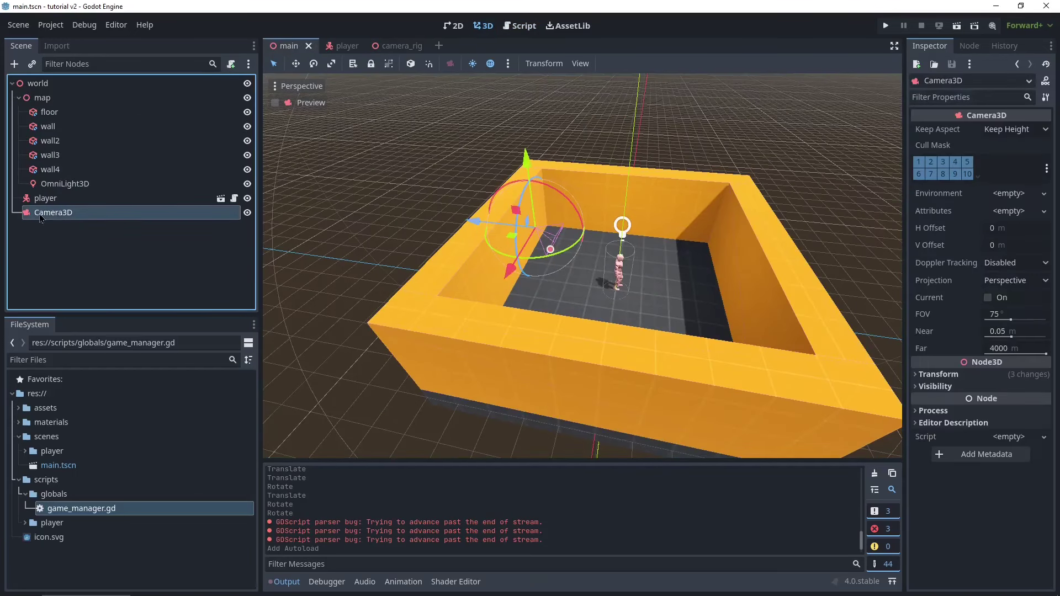
right_click(36, 213)
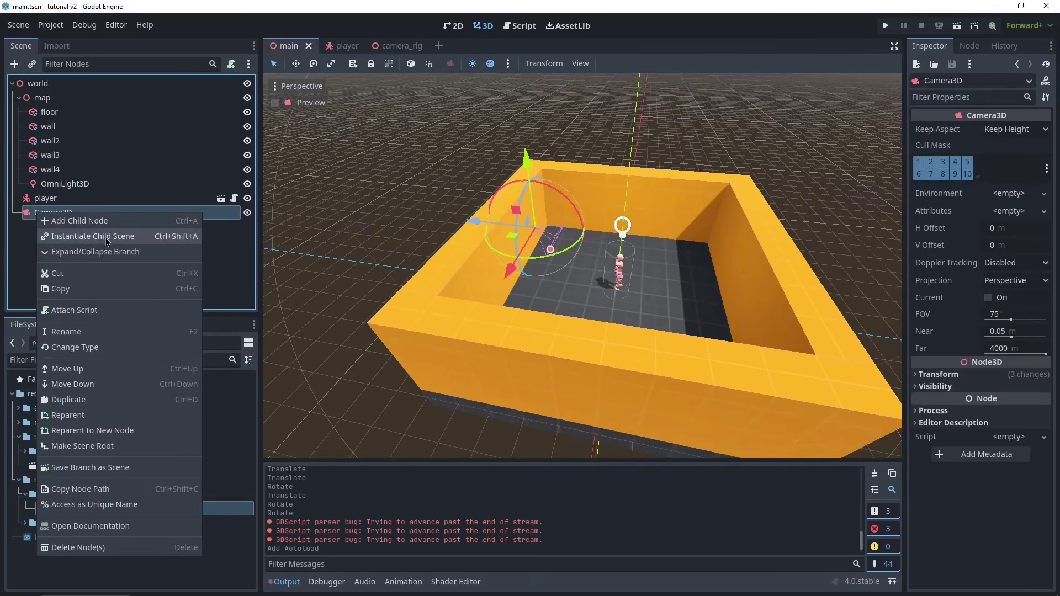
left_click(72, 547)
key("Return")
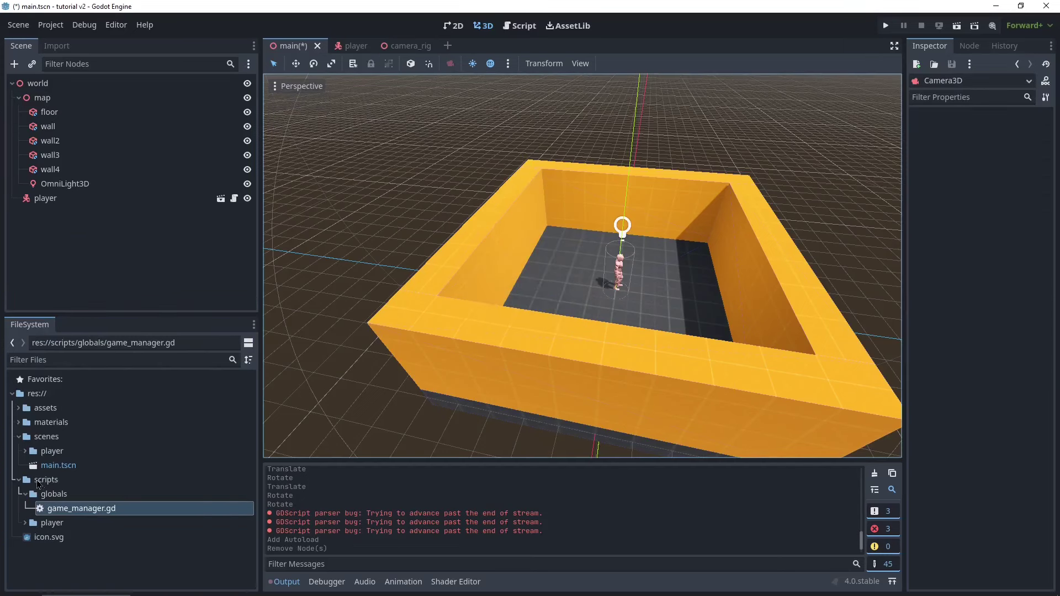
Instantiate camera_rig.tscn as a child of the world node and save the main scene
left_click(25, 451)
left_click_drag(43, 467, 55, 87)
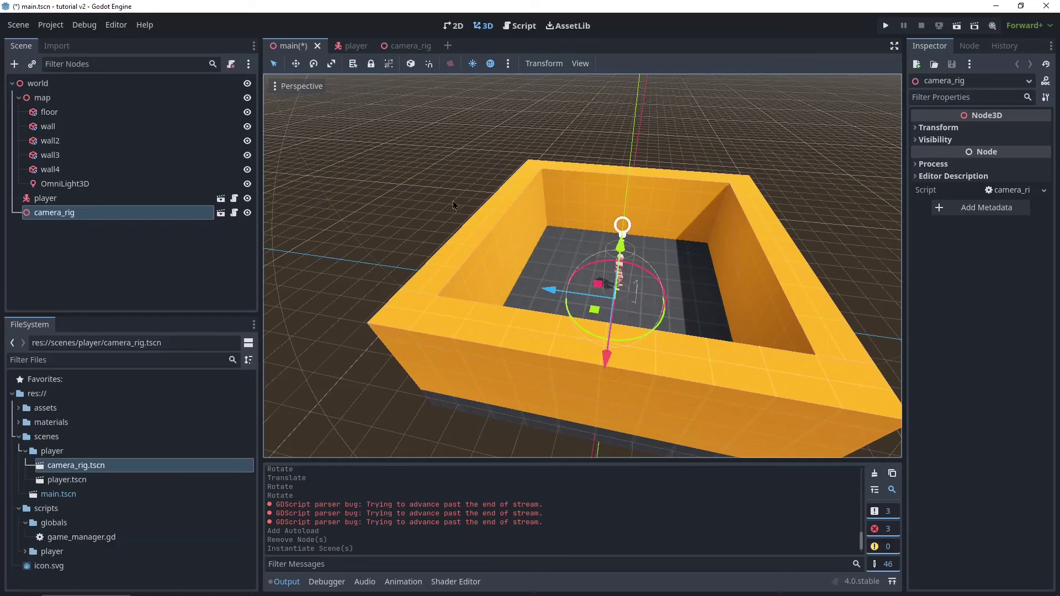
middle_click_drag(453, 201, 518, 193)
key("ctrl+s")
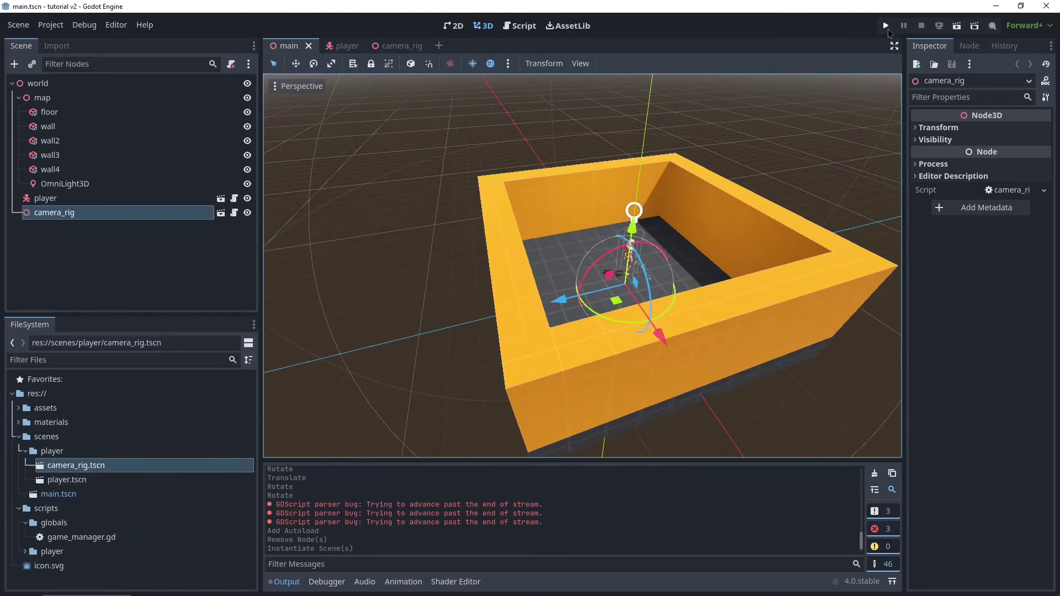
Run the project, walk the player around the room to test the camera following, and close the game window
left_click(886, 26)
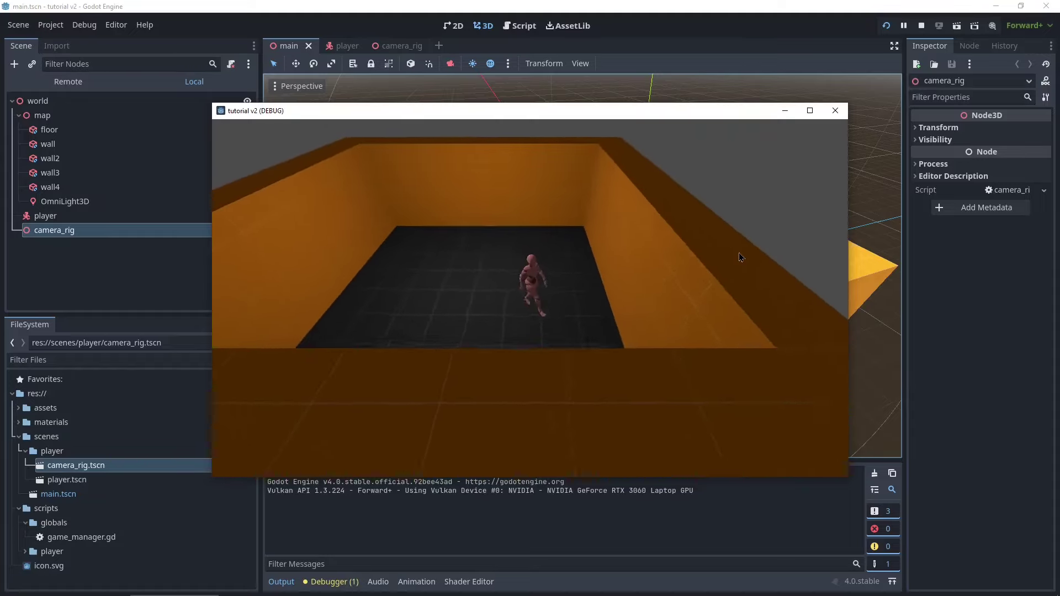
key("s")
key("w")
key("a")
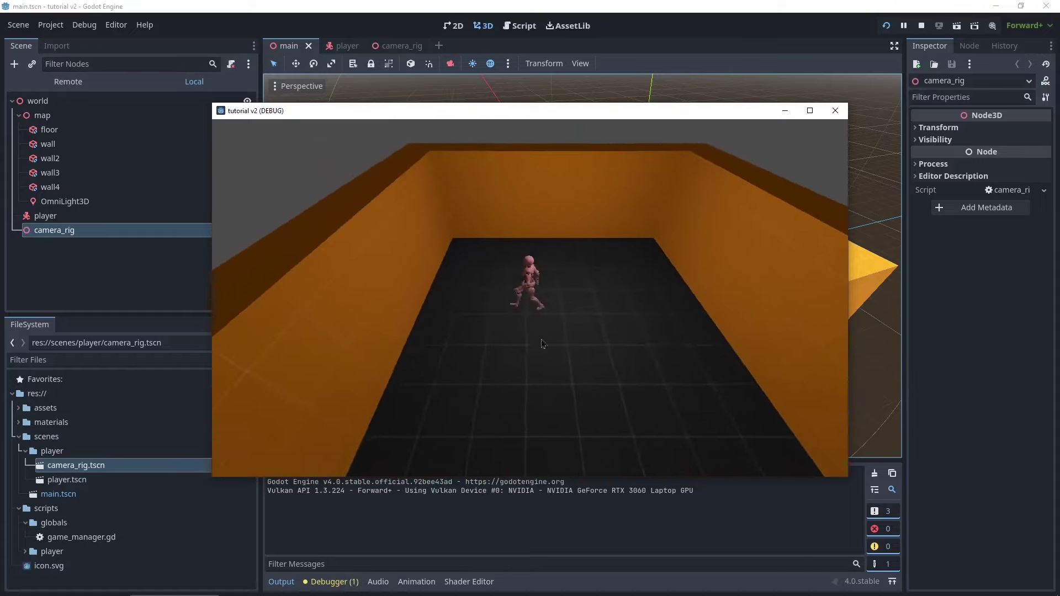
key("s")
key("w")
key("d")
key("s")
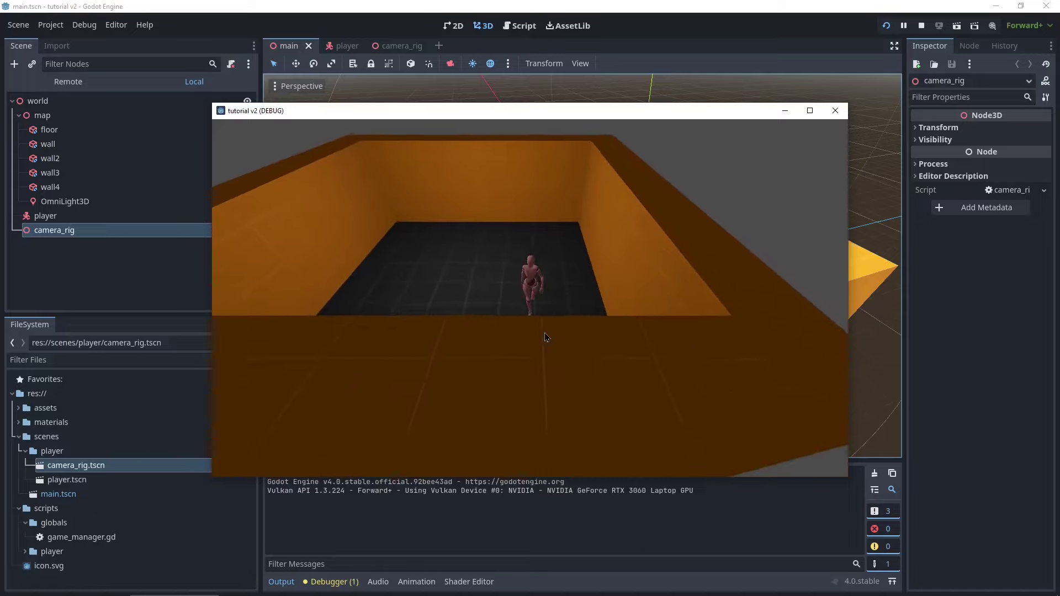
key("a")
key("w")
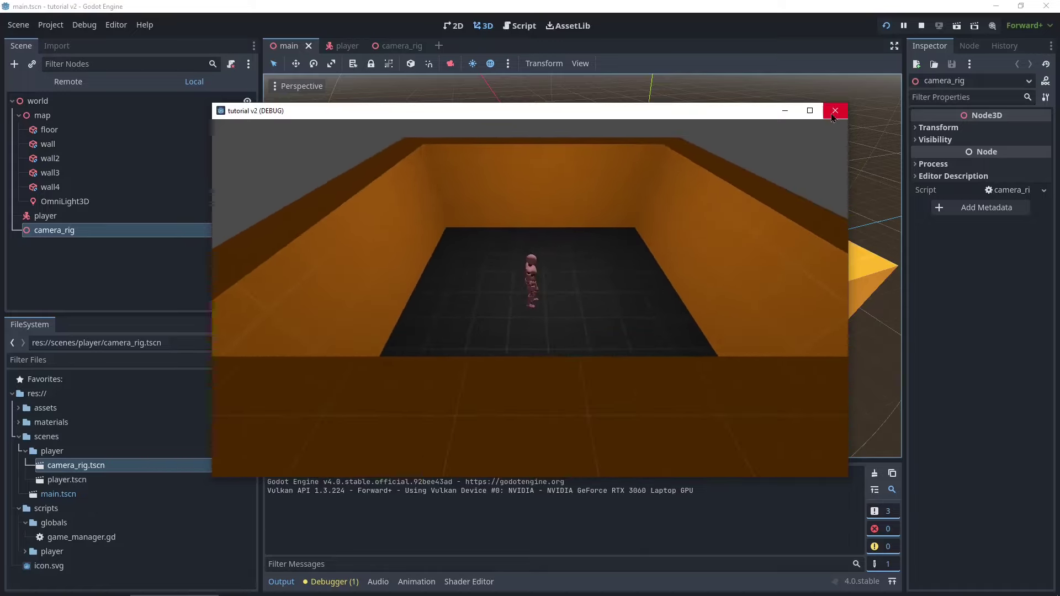
left_click(834, 112)
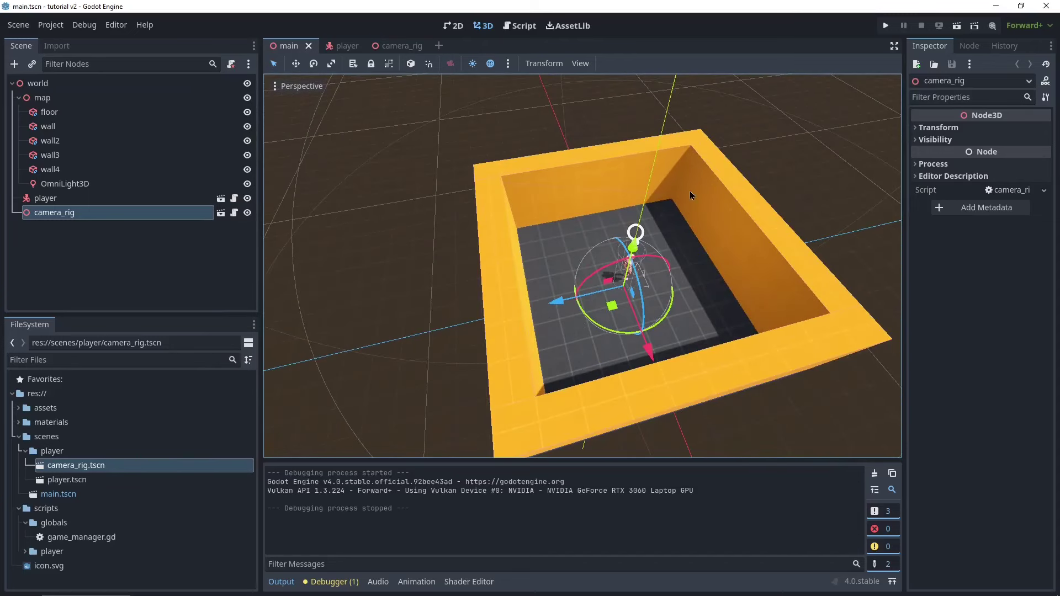
Rotate the player node about its vertical axis in the main scene and save
left_click_drag(669, 309, 665, 333)
key("ctrl+z")
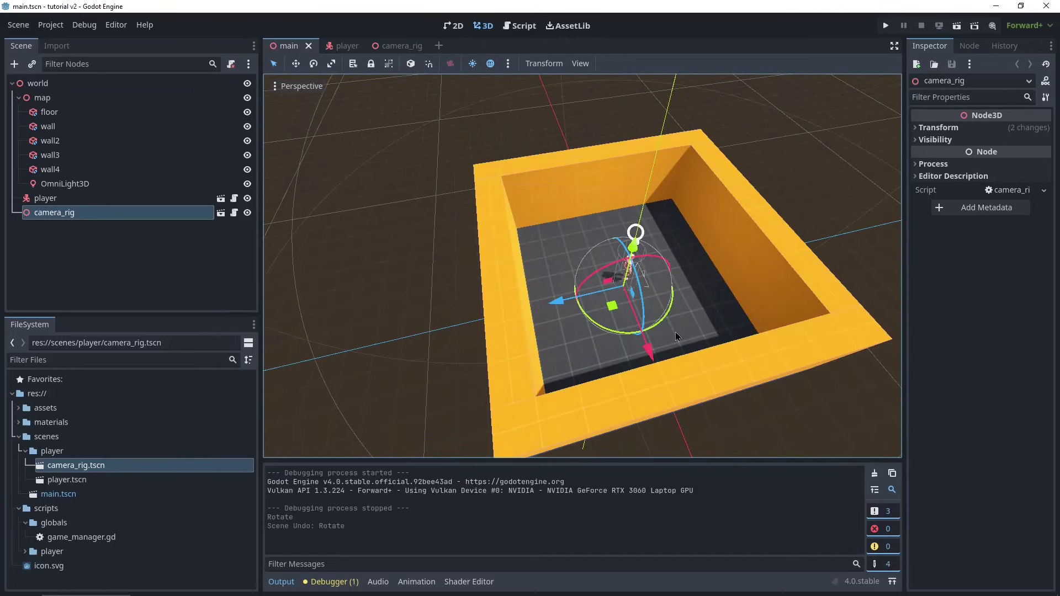
middle_click_drag(674, 332, 662, 298)
scroll(662, 298, "up", 3)
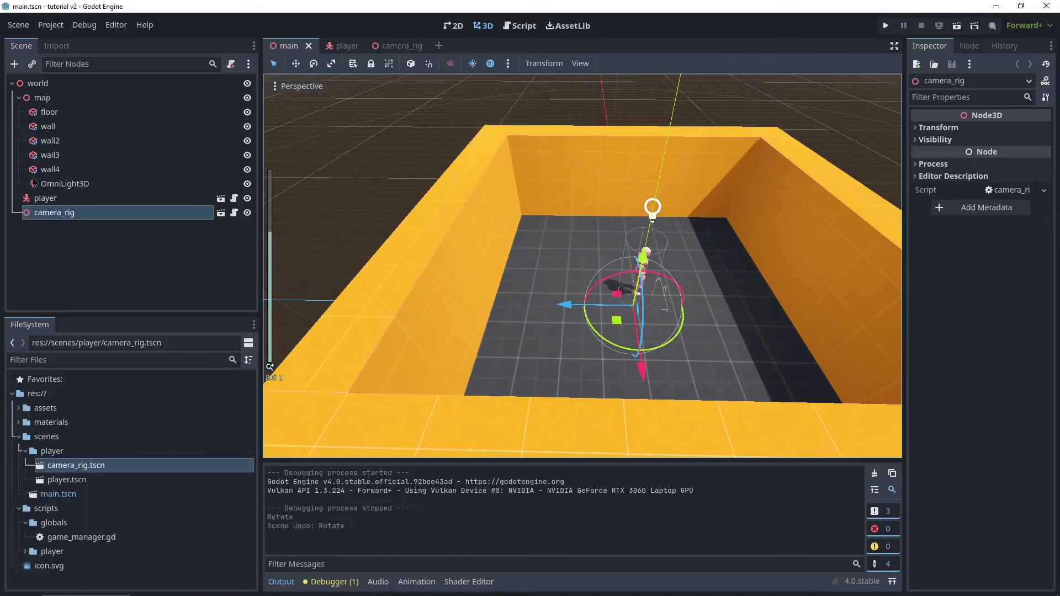
left_click(51, 198)
scroll(570, 298, "up", 4)
middle_click_drag(577, 337, 539, 351)
middle_click_drag(602, 340, 575, 357)
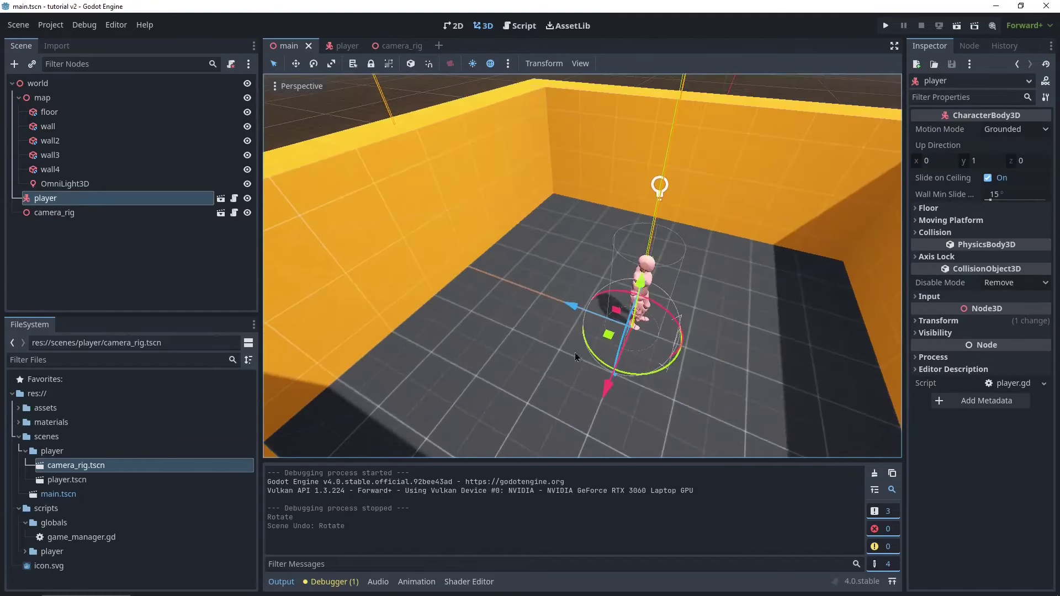
left_click_drag(575, 357, 502, 351)
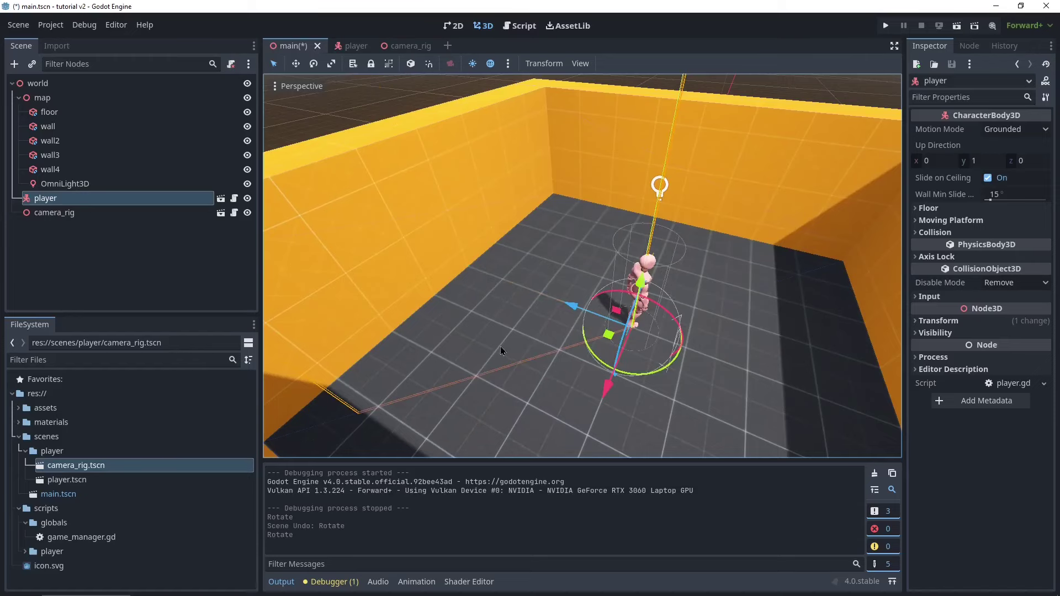
middle_click_drag(501, 351, 585, 342)
key("ctrl+s")
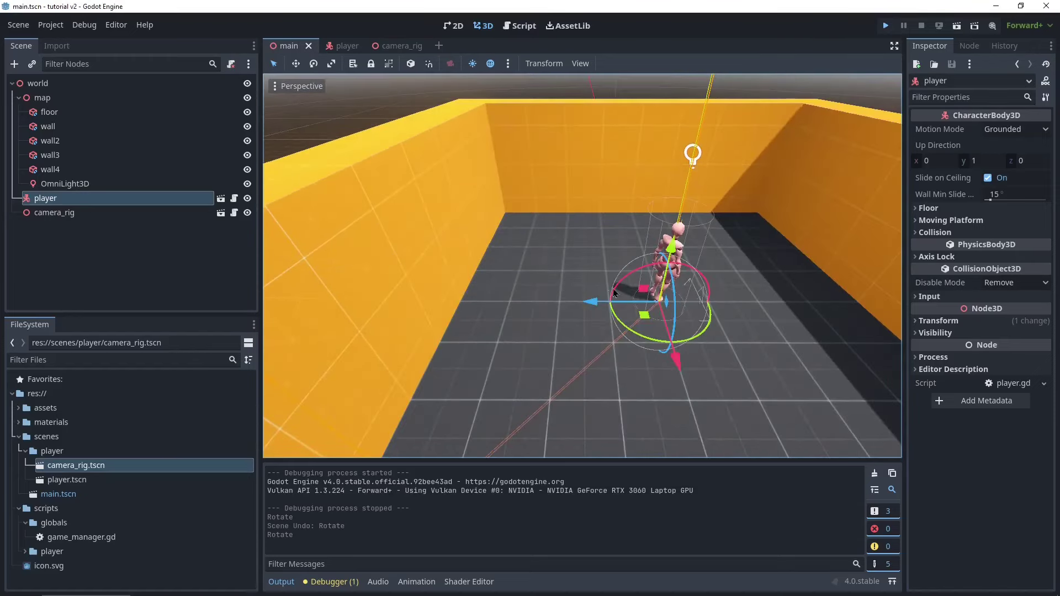
Run the project again, walk the rotated player in several directions to check the camera view, and close the game window
key("F5")
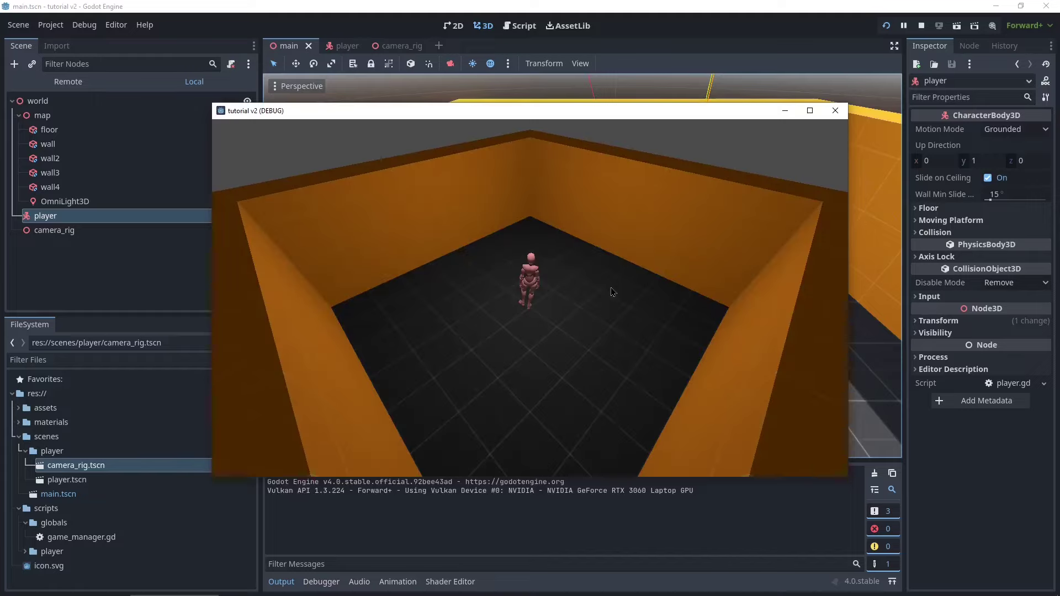
key("s")
key("d")
key("a")
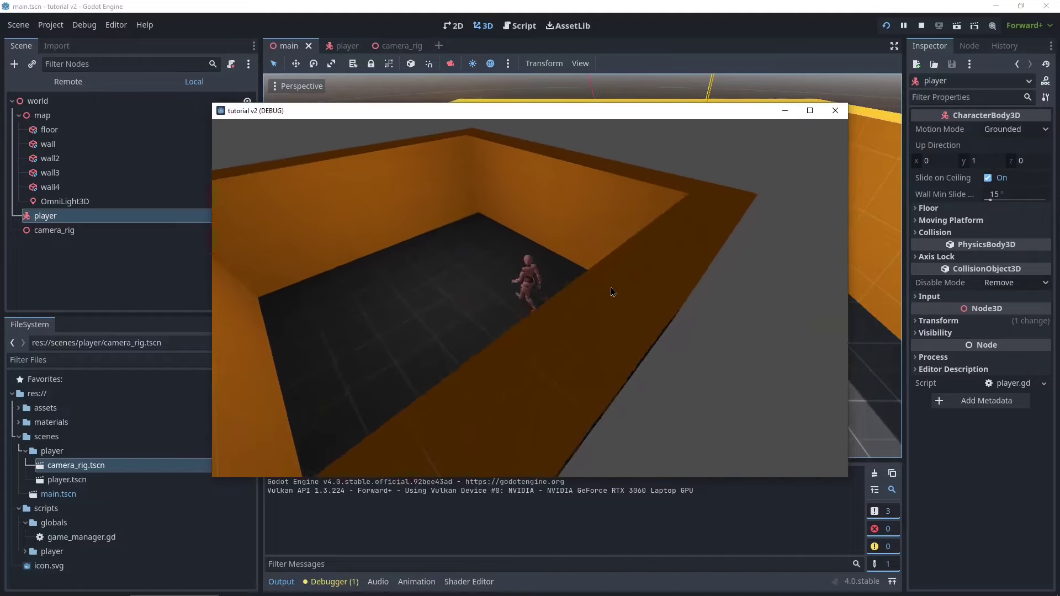
key("a")
key("s")
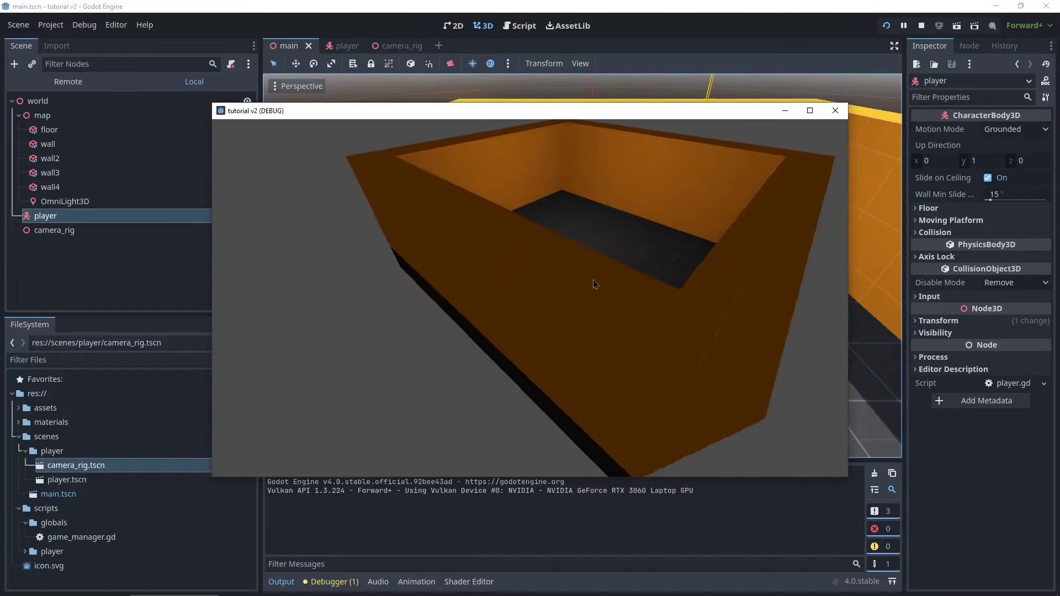
key("d")
key("s")
key("w")
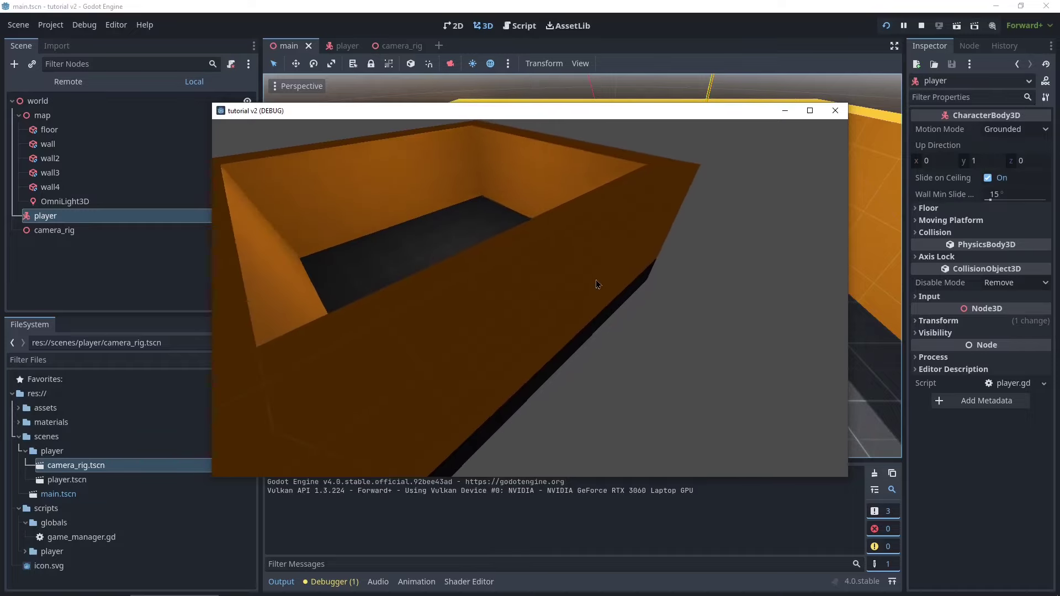
left_click(835, 111)
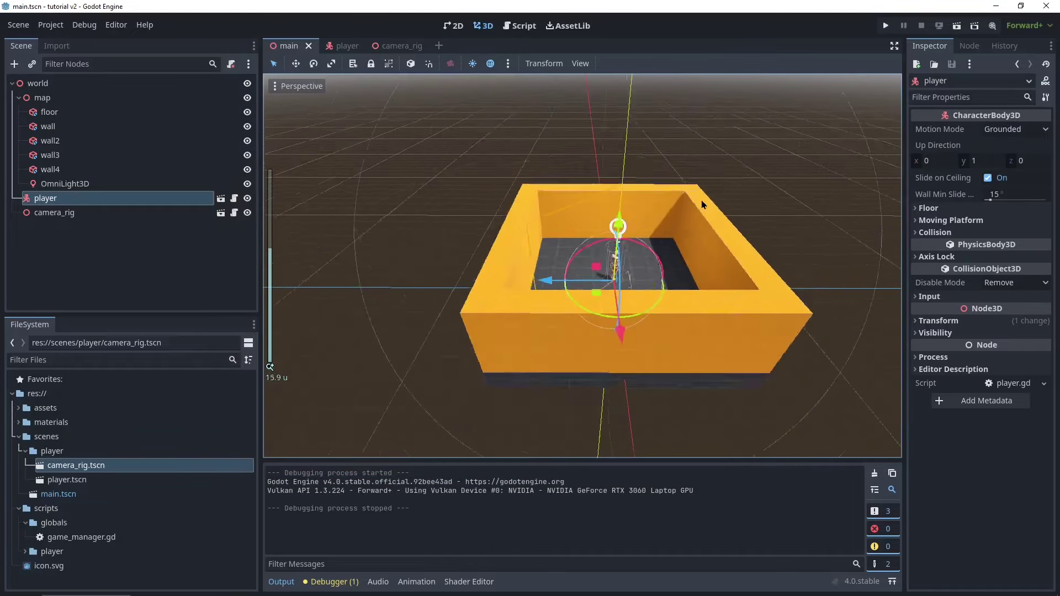
Move the wall and wall4 boxes to visual layer 2 only, turning off layer 1
scroll(702, 202, "down", 2)
middle_click_drag(701, 202, 623, 240)
left_click(535, 222)
left_click(574, 315, "shift")
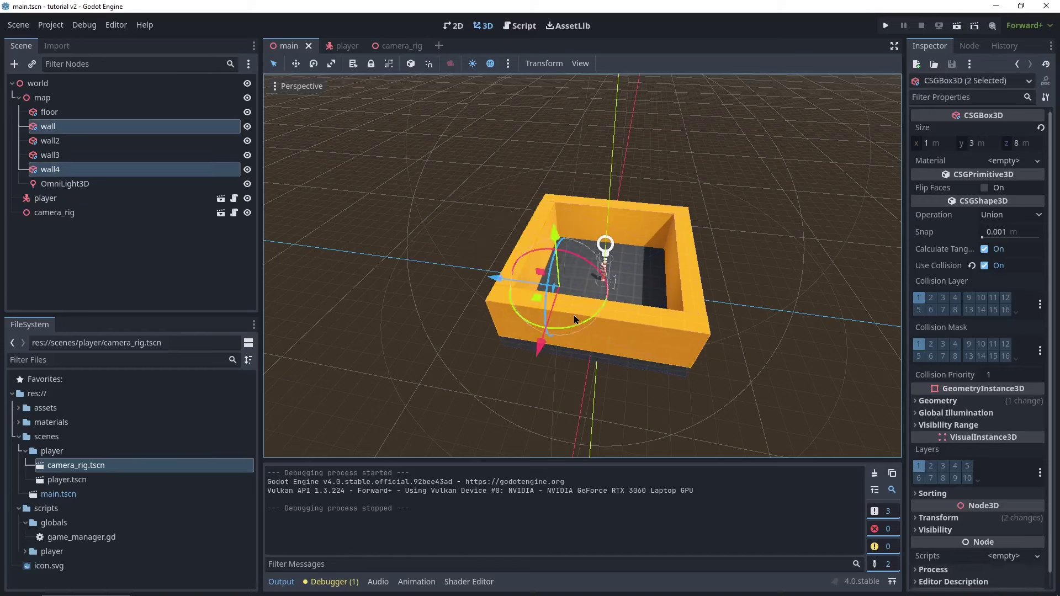
middle_click_drag(574, 315, 637, 289)
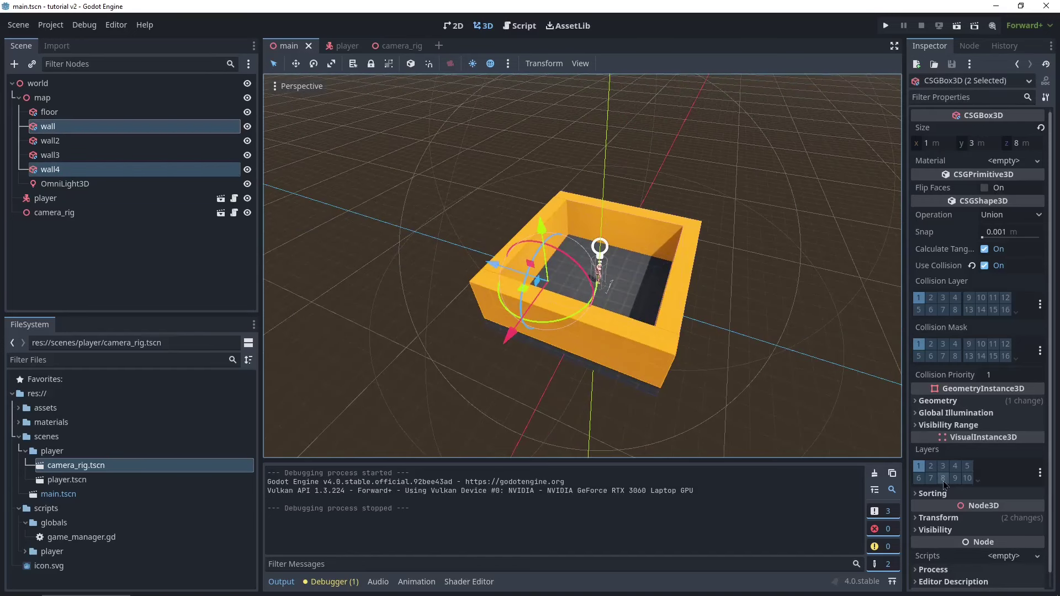
left_click(931, 466)
left_click(919, 466)
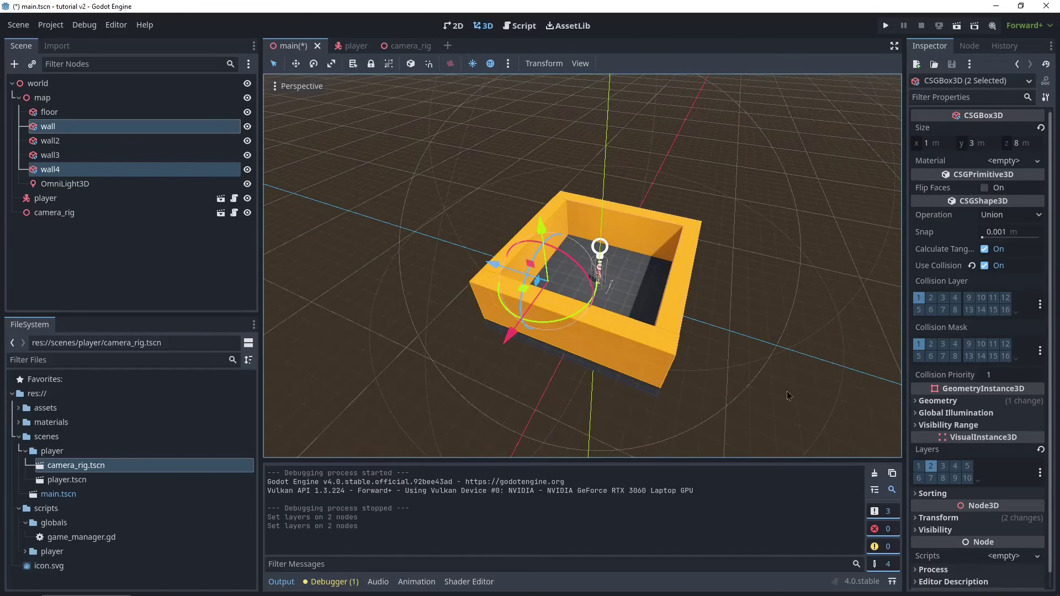
Check the visual layers of wall2 and wall3 against the changed walls and save the main scene
middle_click_drag(788, 390, 663, 330)
left_click(632, 277)
left_click(648, 239)
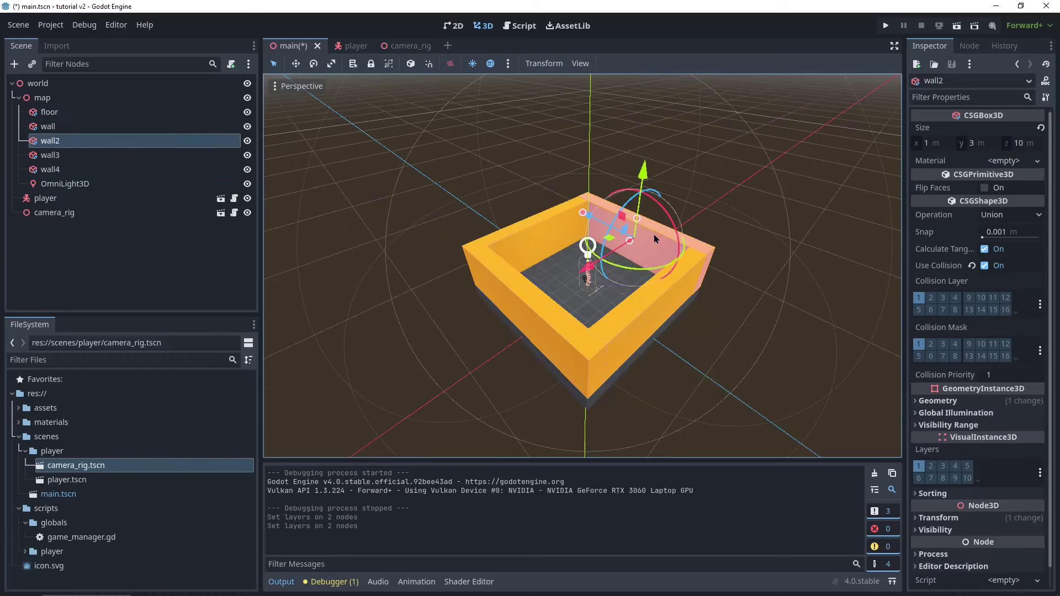
left_click(672, 296)
scroll(651, 319, "up", 5)
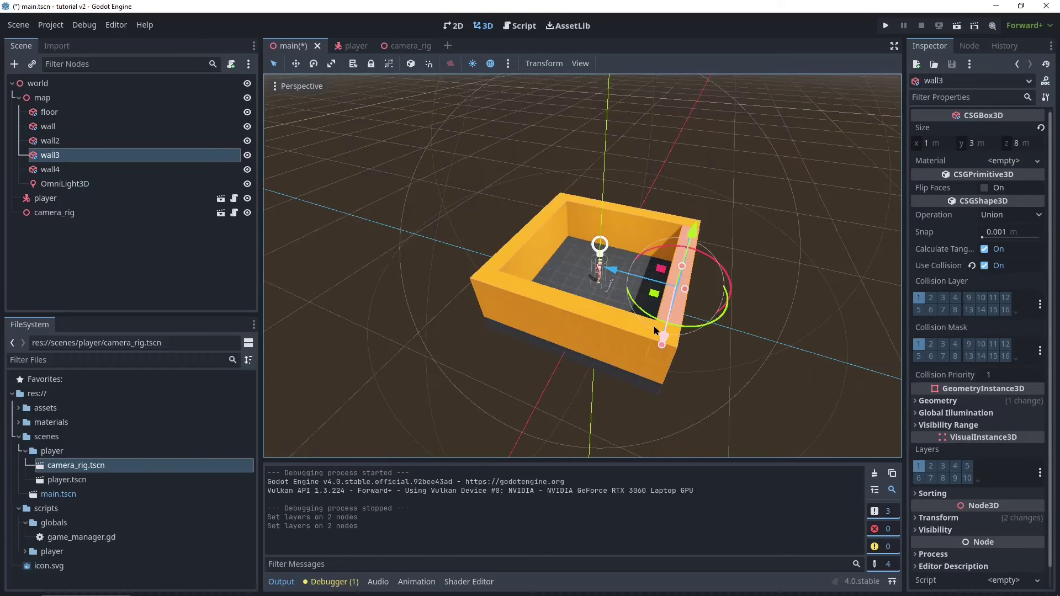
key("ctrl+s")
scroll(654, 319, "down", 5)
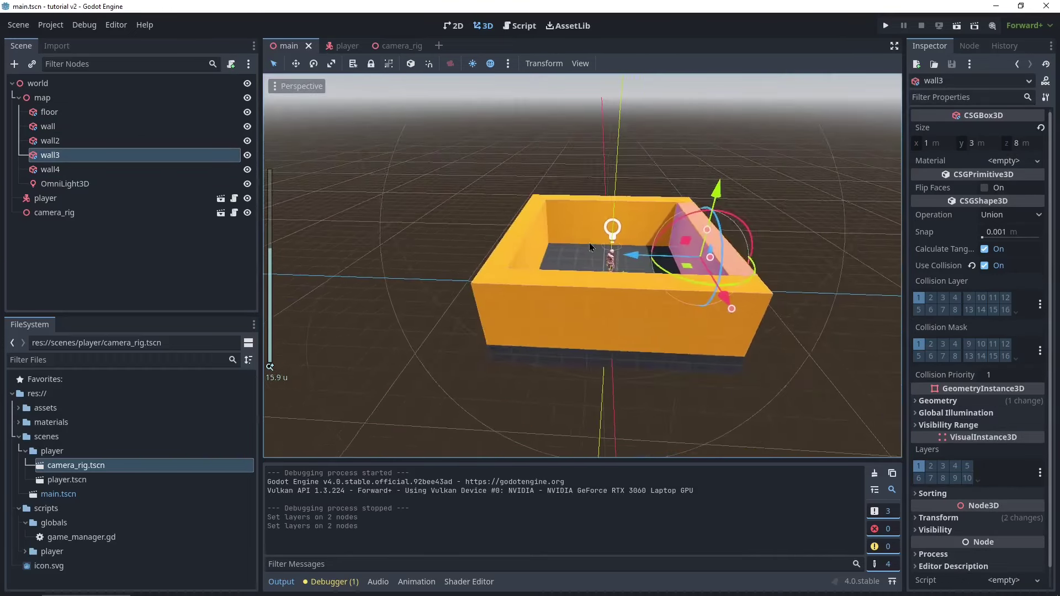
Open the camera_rig scene and select the background_camera node
left_click(399, 48)
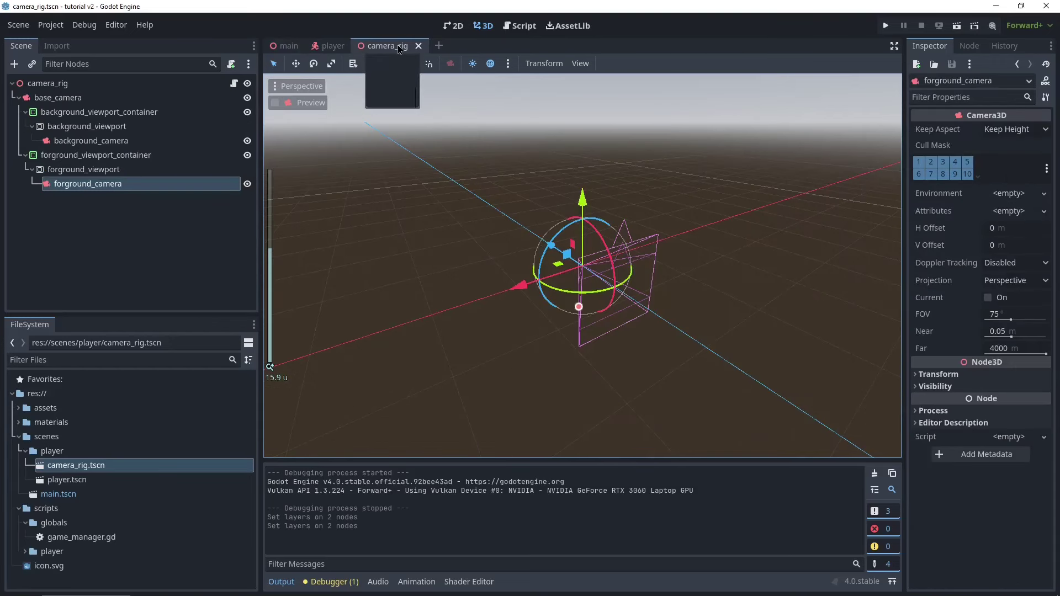
left_click(71, 142)
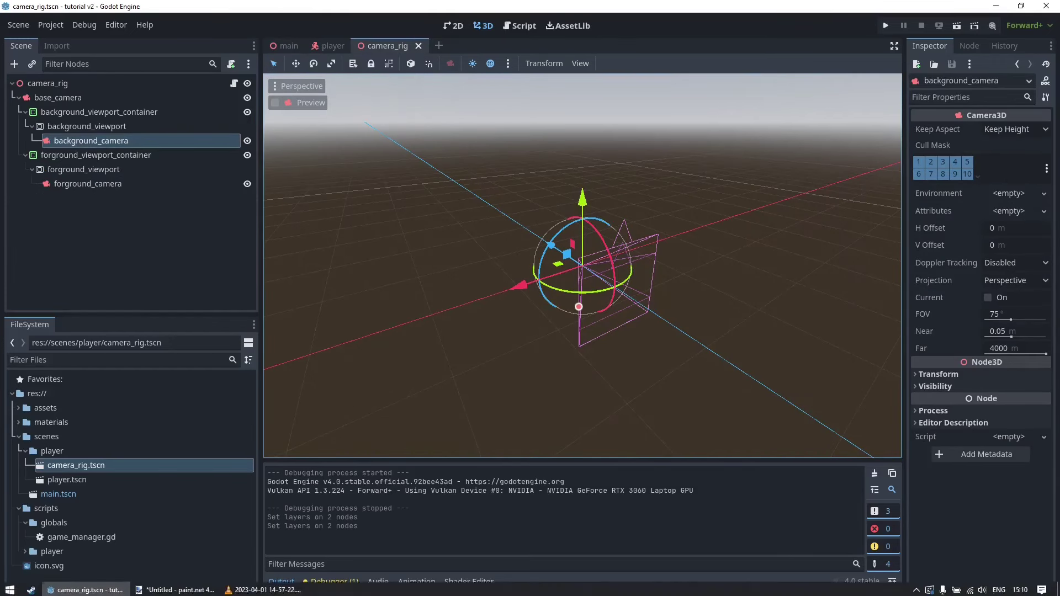
Switch to paint.net, make Layer 3 of the room sketch visible, and return to Godot
left_click(176, 589)
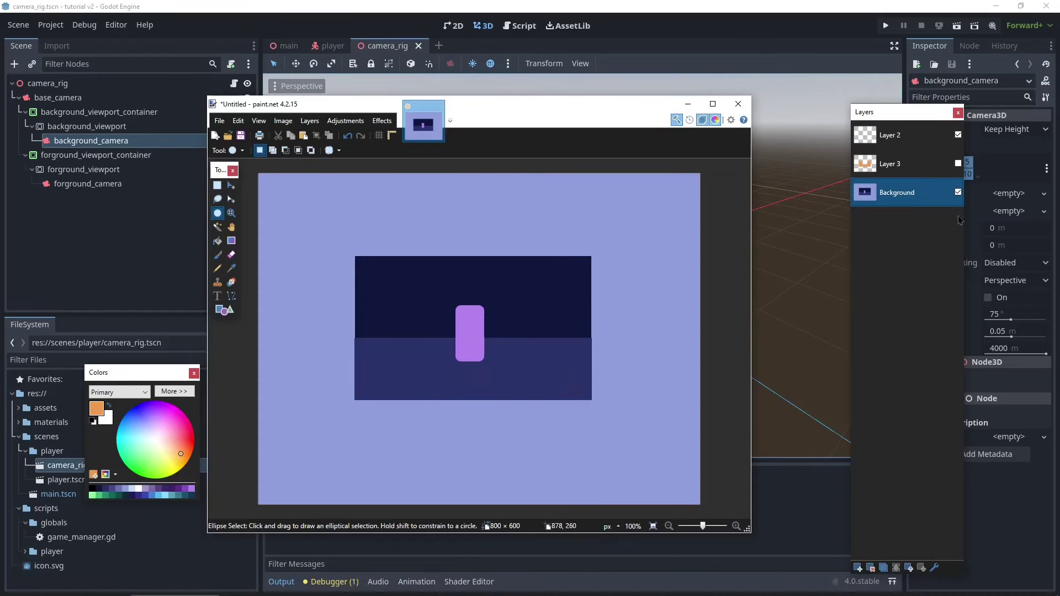
left_click(958, 163)
left_click(688, 105)
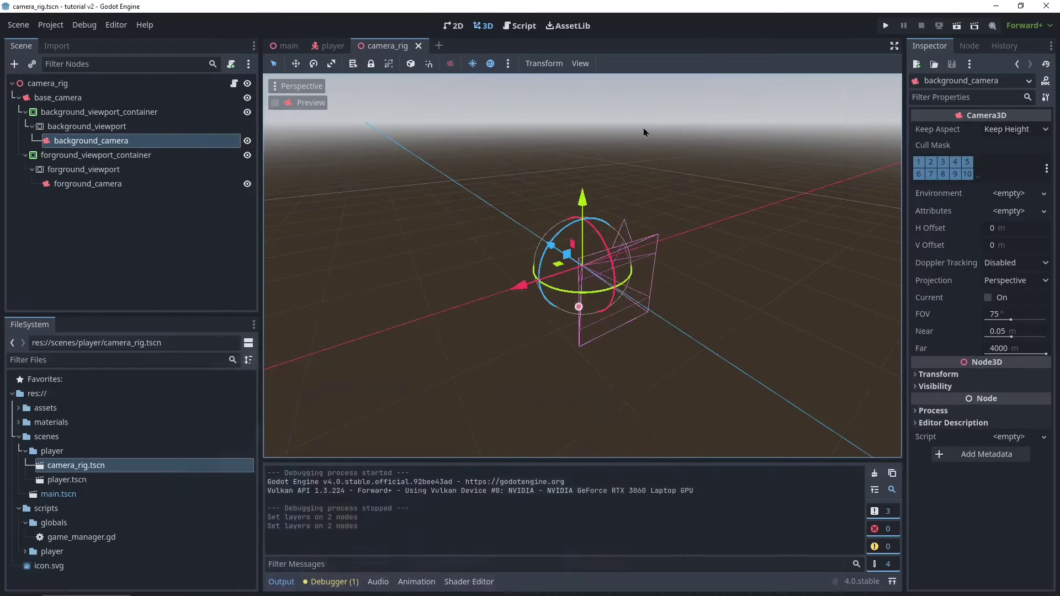
Restrict background_camera's cull mask to layer 1 by turning off layers 2 through 10
left_click(930, 162)
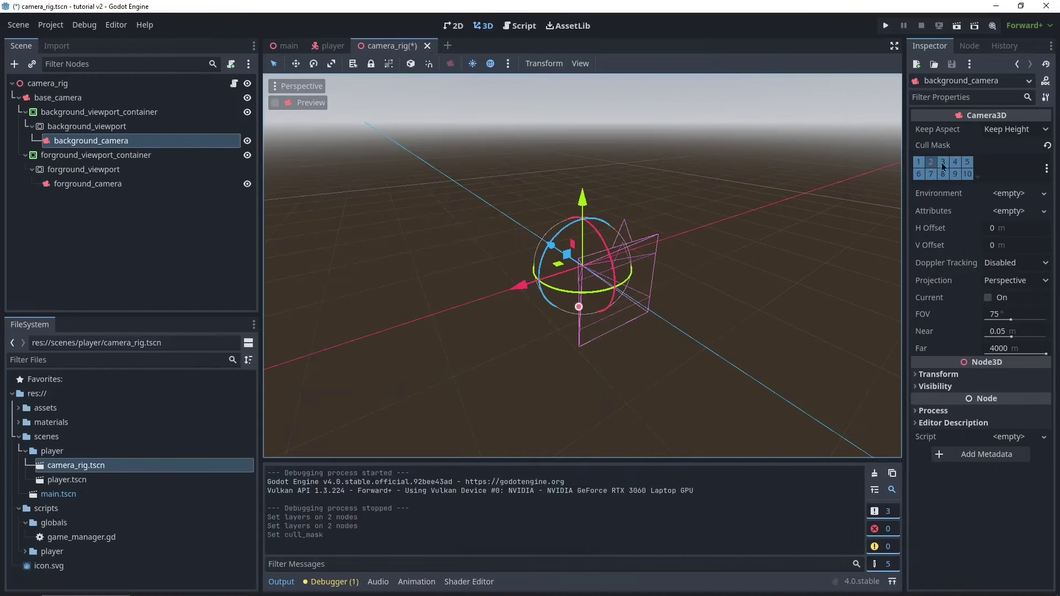
left_click(943, 163)
left_click(954, 163)
left_click(966, 163)
left_click(966, 175)
left_click(955, 174)
left_click(942, 175)
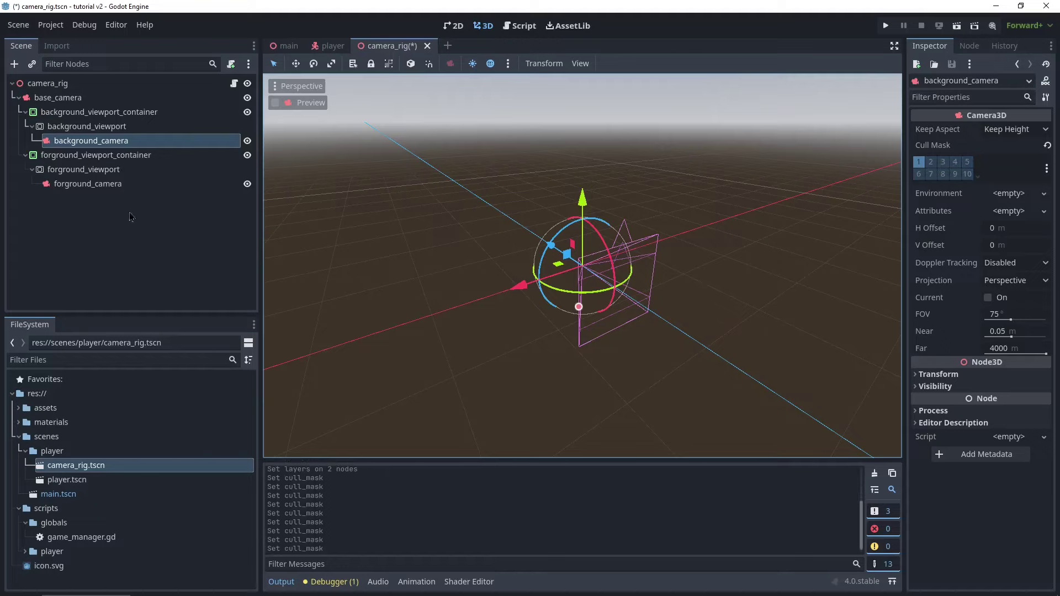
Restrict forground_camera's cull mask to layer 2 only and save the camera_rig scene
left_click(69, 185)
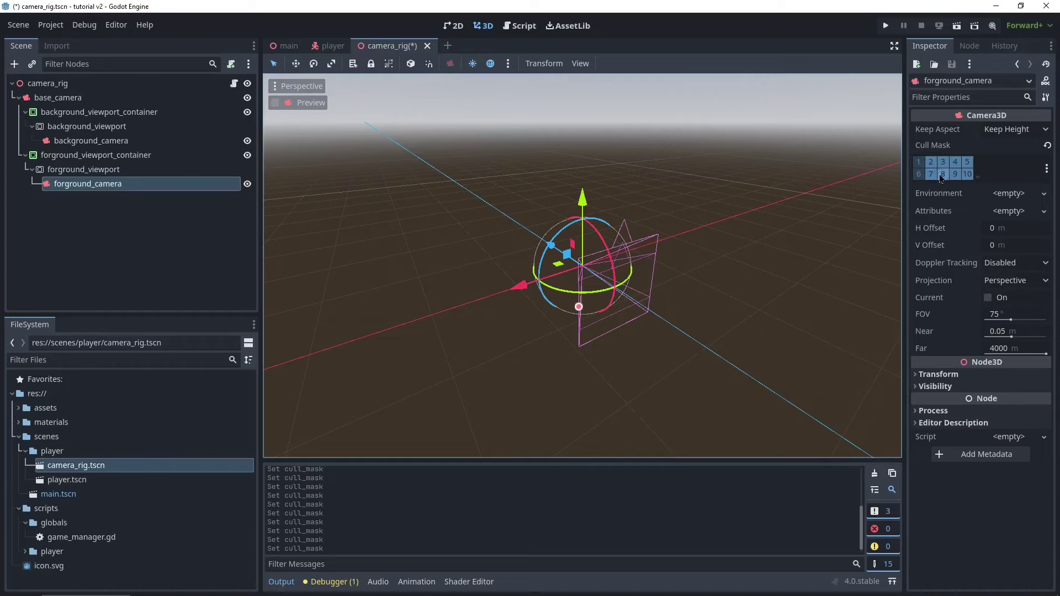
left_click(967, 174)
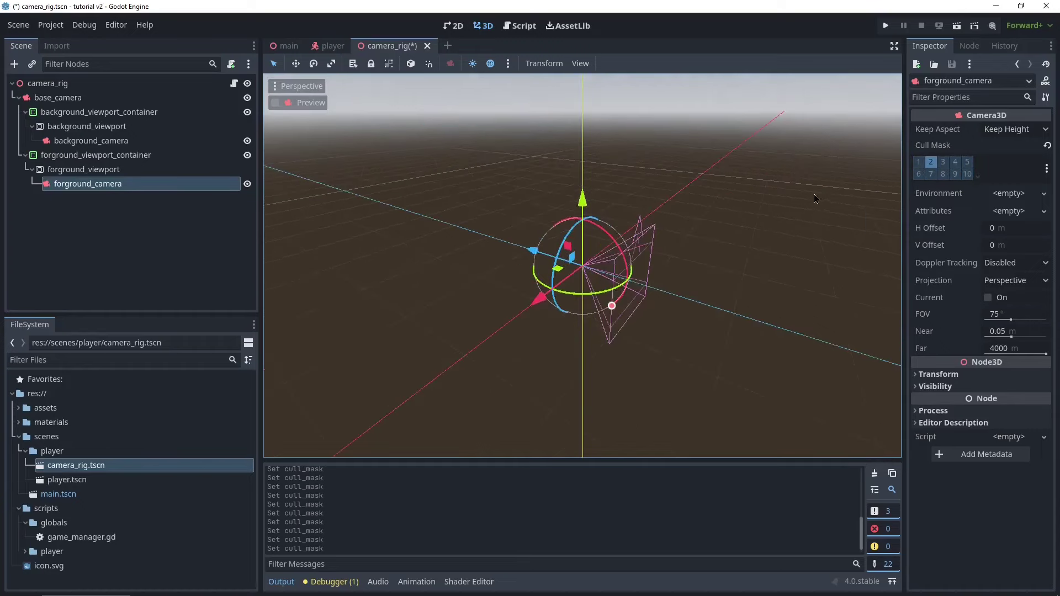
key("ctrl+s")
Run the project to check the view with the new cull masks and close the game window
left_click(886, 27)
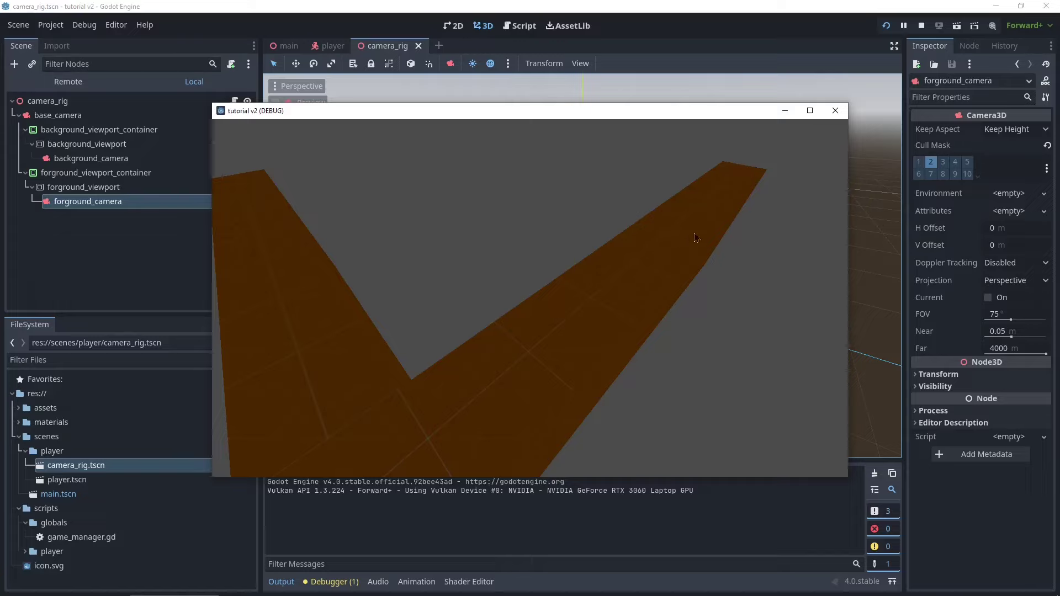
left_click(841, 117)
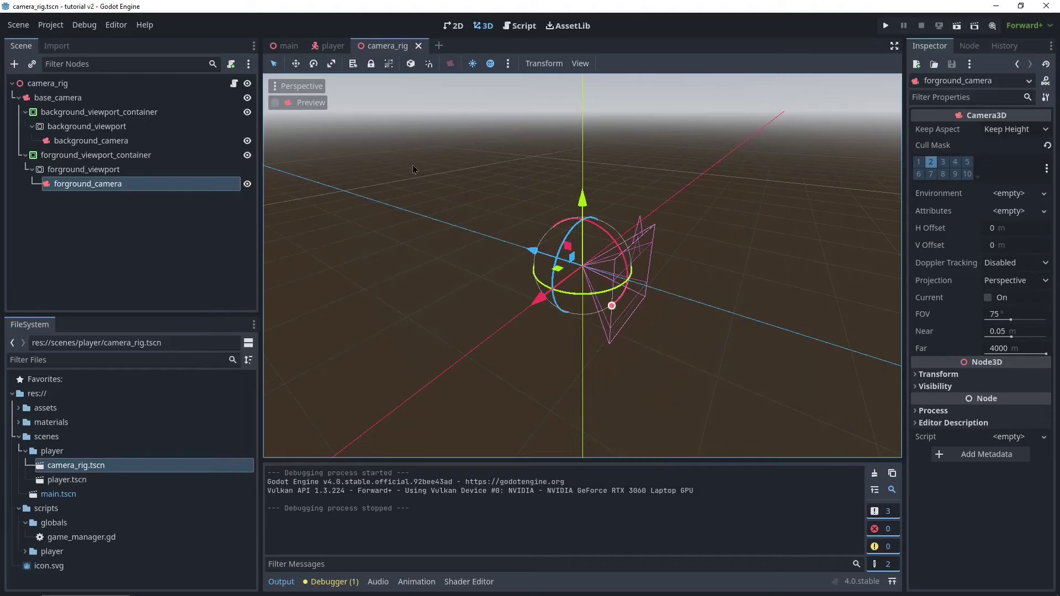
Enable Transparent BG on background_viewport and forground_viewport and save the camera_rig scene
left_click(88, 127)
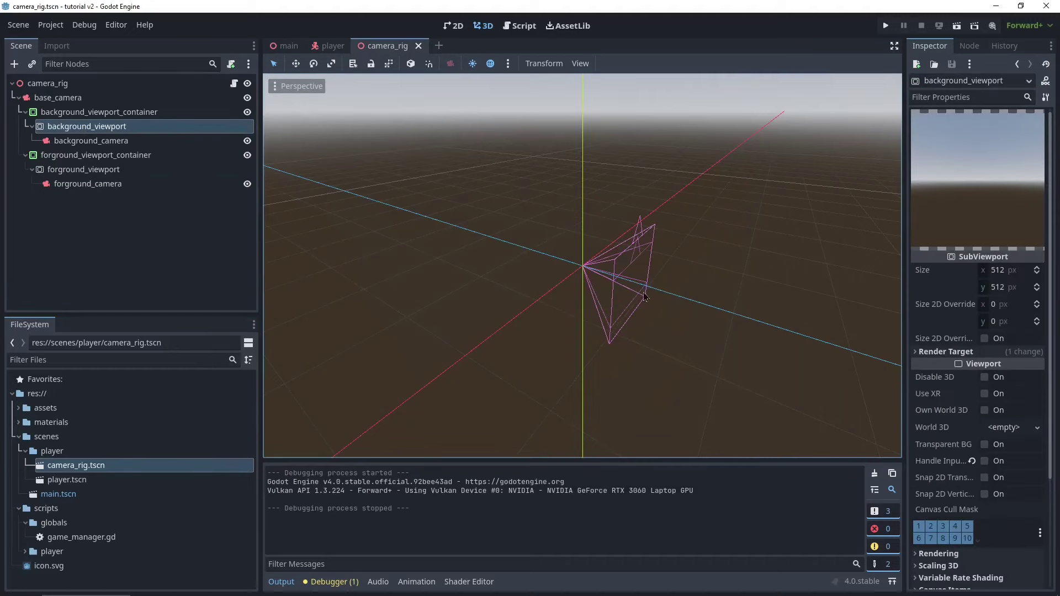
left_click(985, 445)
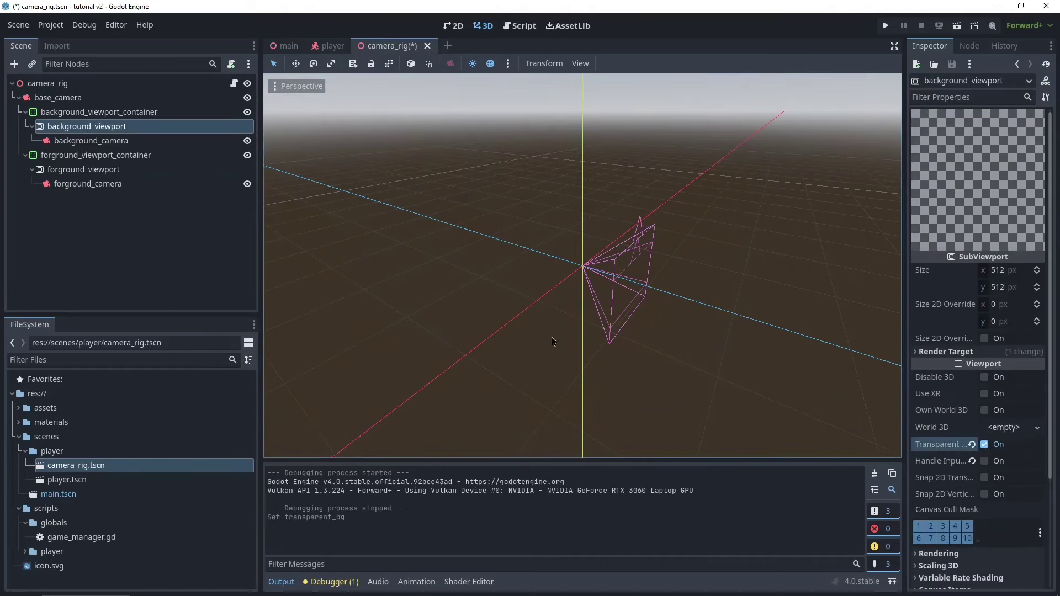
left_click(72, 170)
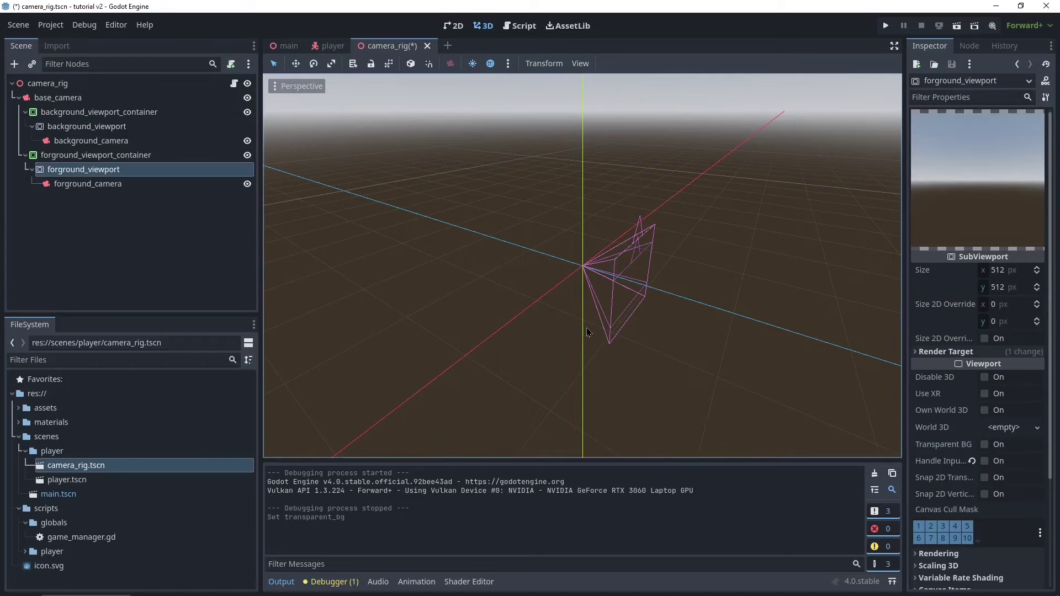
left_click(988, 447)
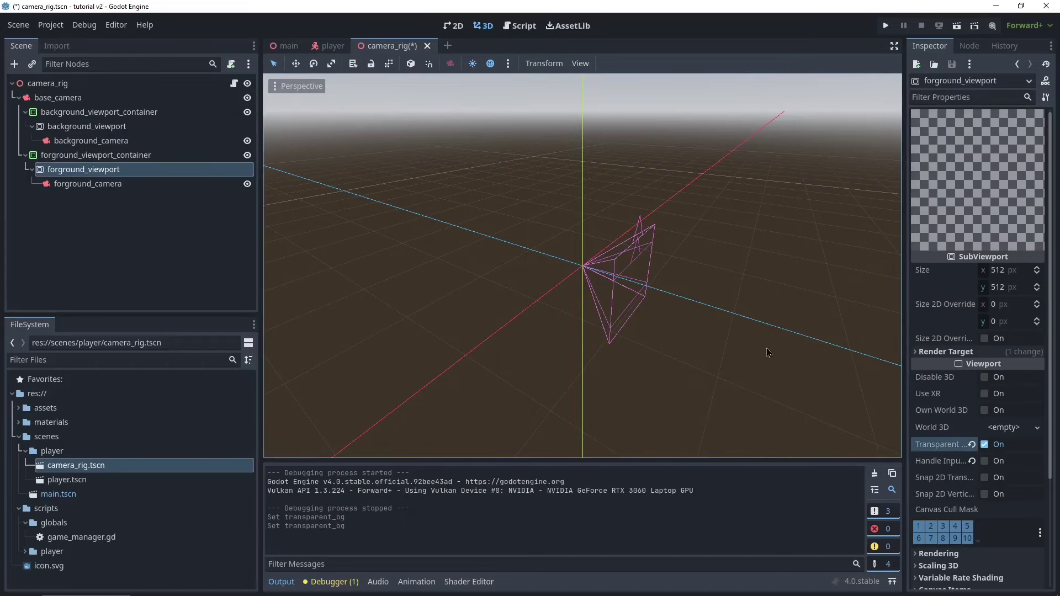
key("ctrl+s")
Run the project, walk the player around the room to check how the transparent viewports combine, and close the game window
left_click(885, 26)
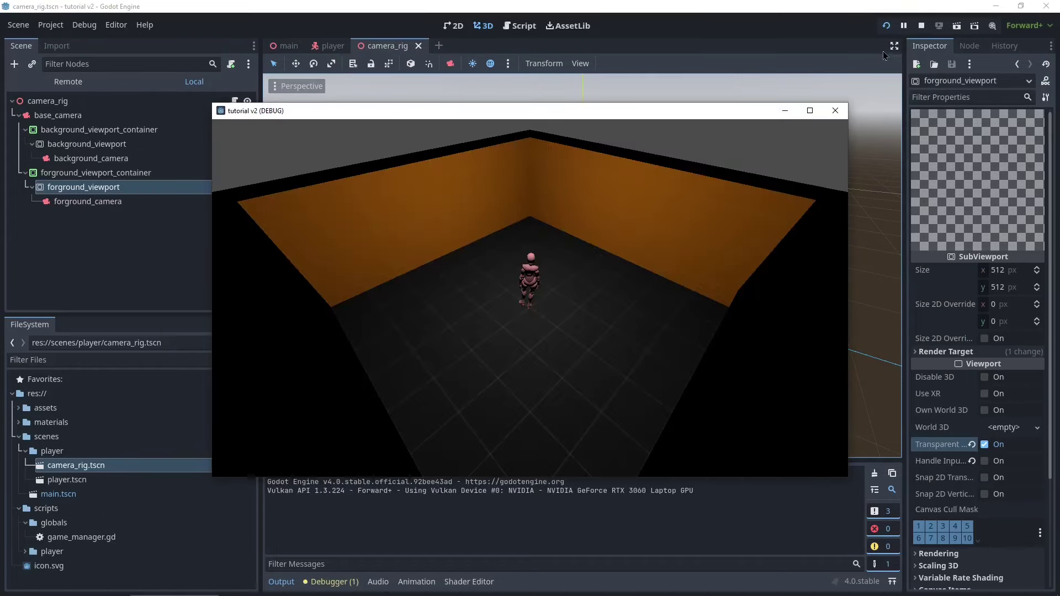
key("s")
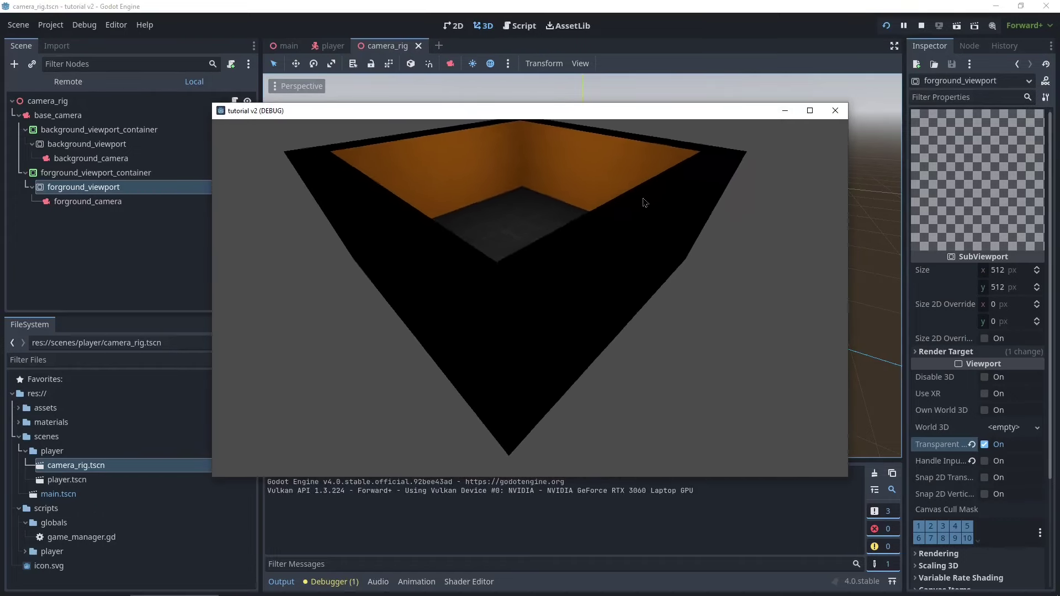
key("d")
key("w")
key("a")
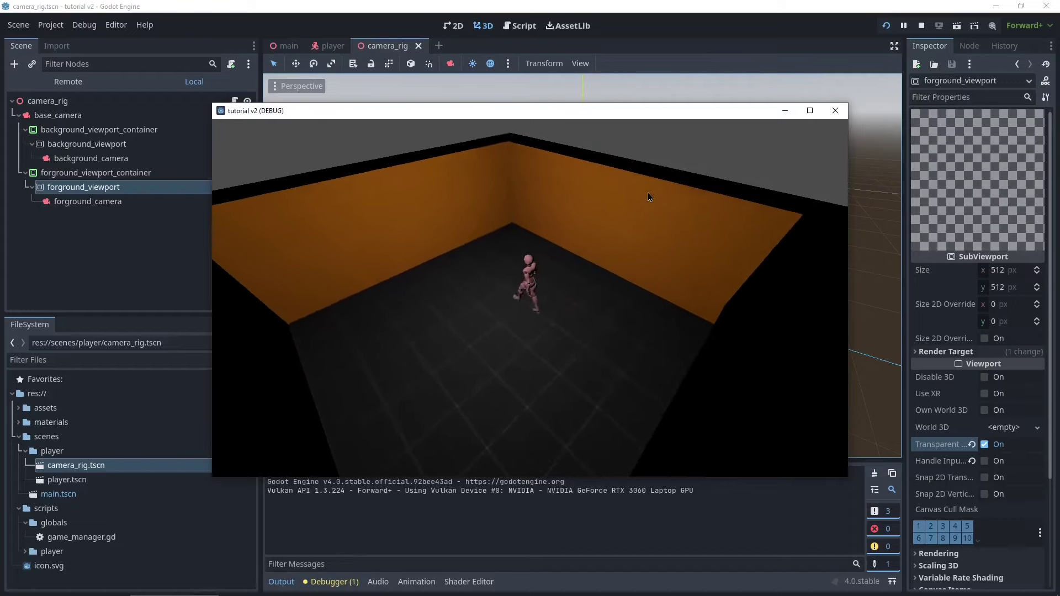
key("s")
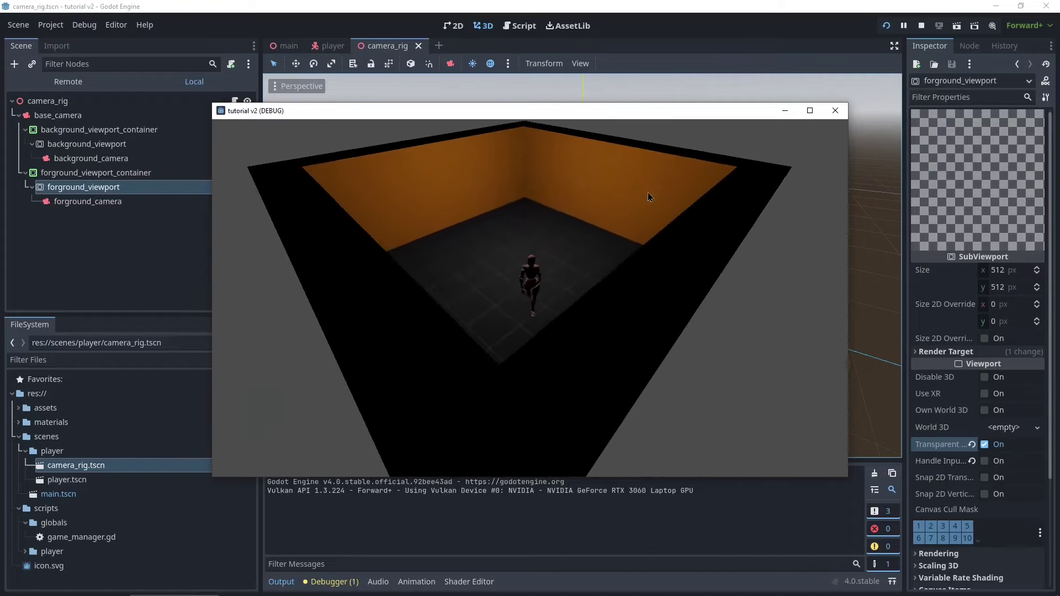
key("a")
key("w")
key("d")
key("s")
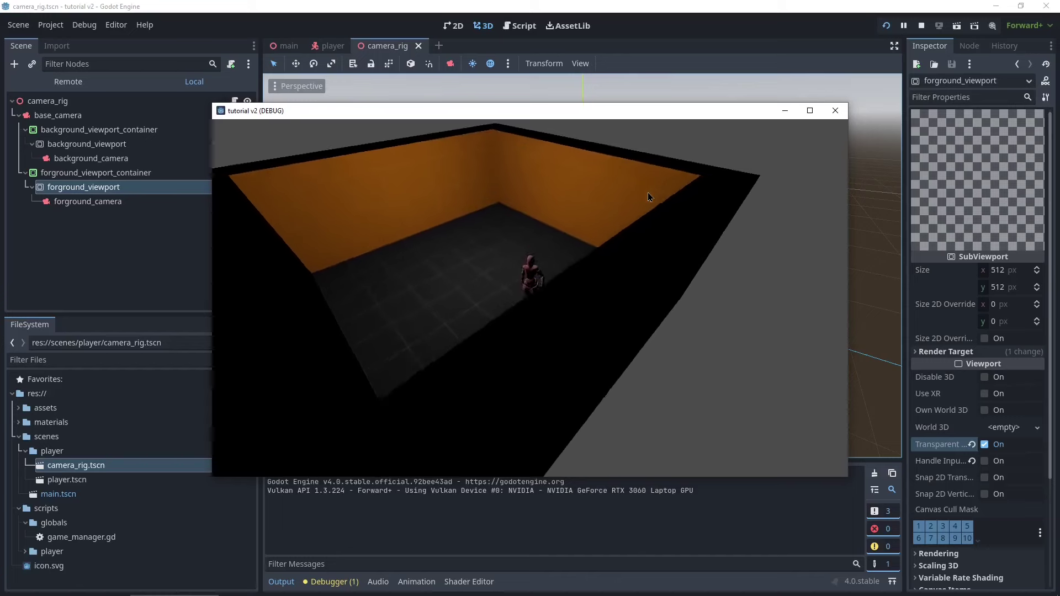
key("a")
key("w")
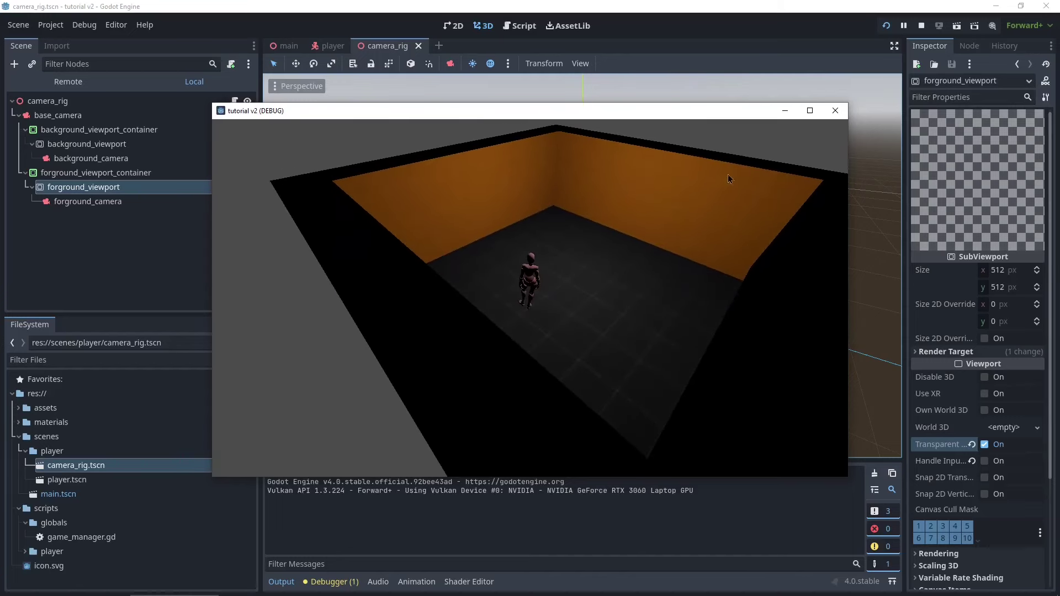
left_click(834, 112)
Add visual layer 2 to OmniLight3D in the main scene, keeping layer 1 on, and save
left_click(286, 46)
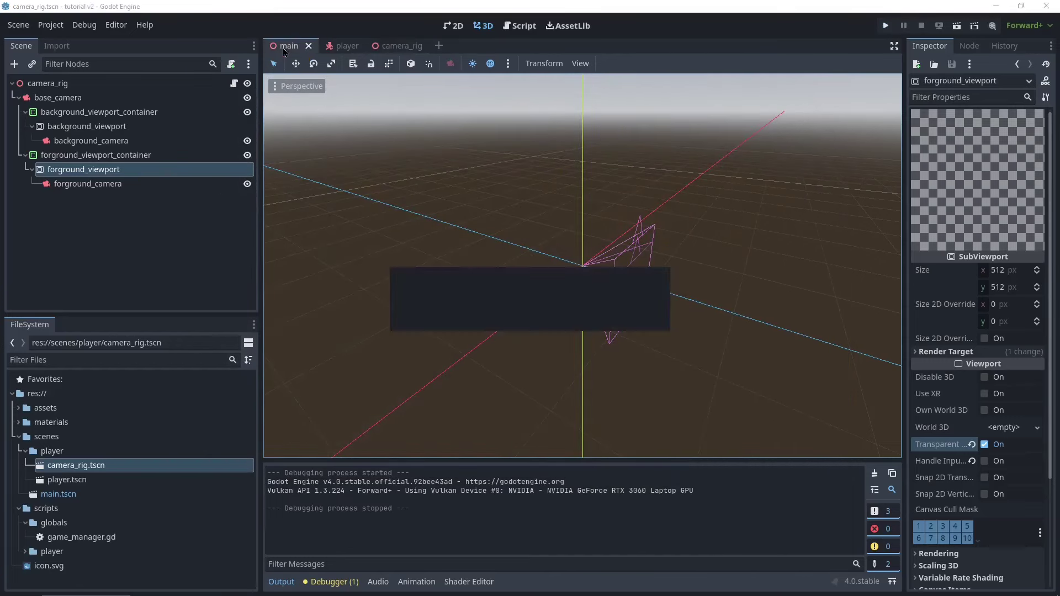
left_click(65, 184)
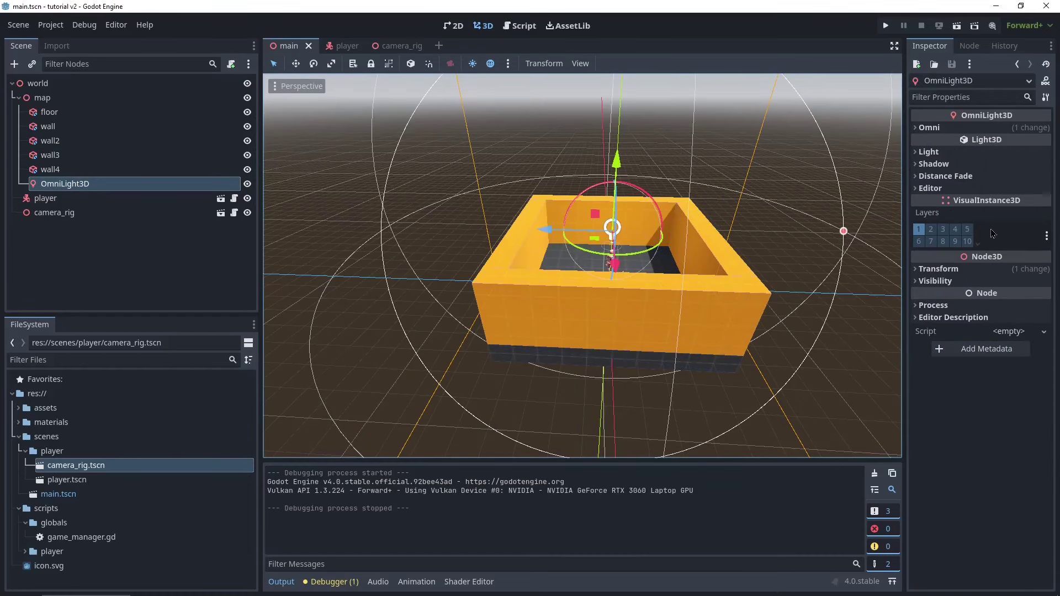
left_click(937, 232)
middle_click_drag(856, 261, 502, 279)
key("ctrl+s")
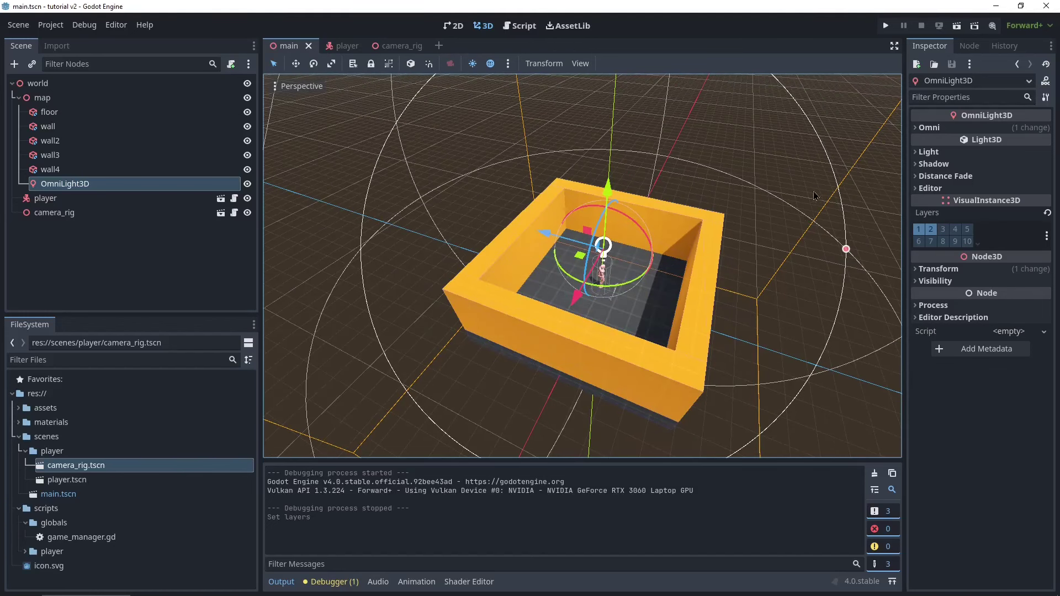
Run the project, walk the player around to check the lighting on the foreground walls, and close the game window
left_click(886, 25)
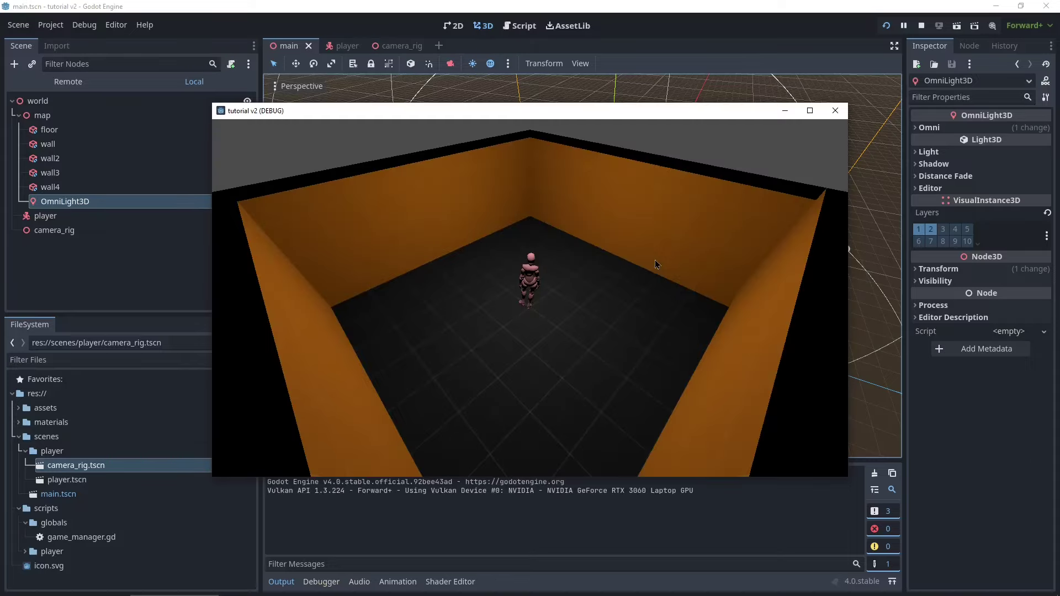
key("s")
key("d")
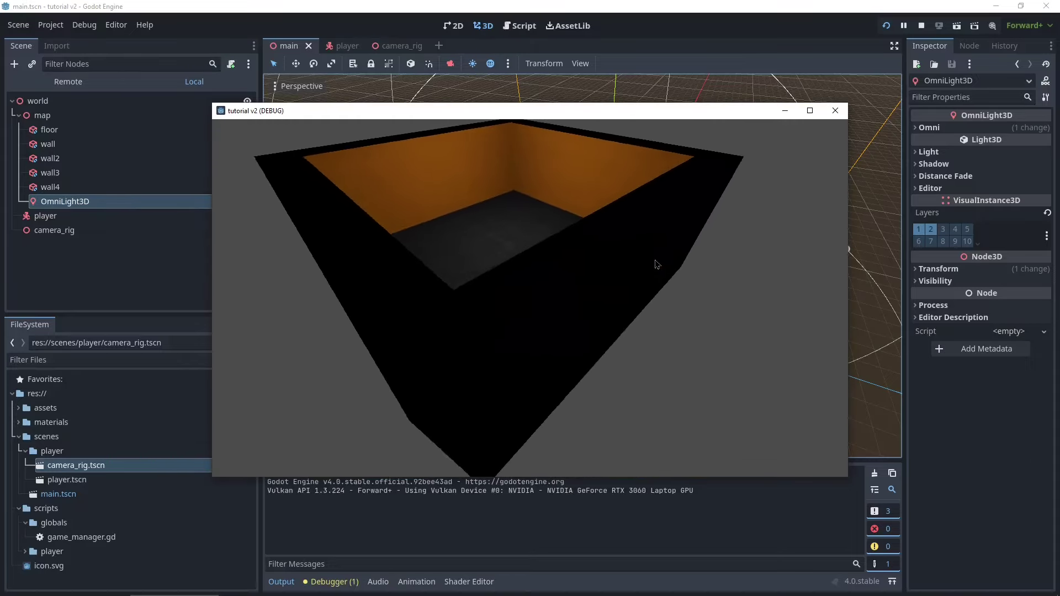
key("w")
key("a")
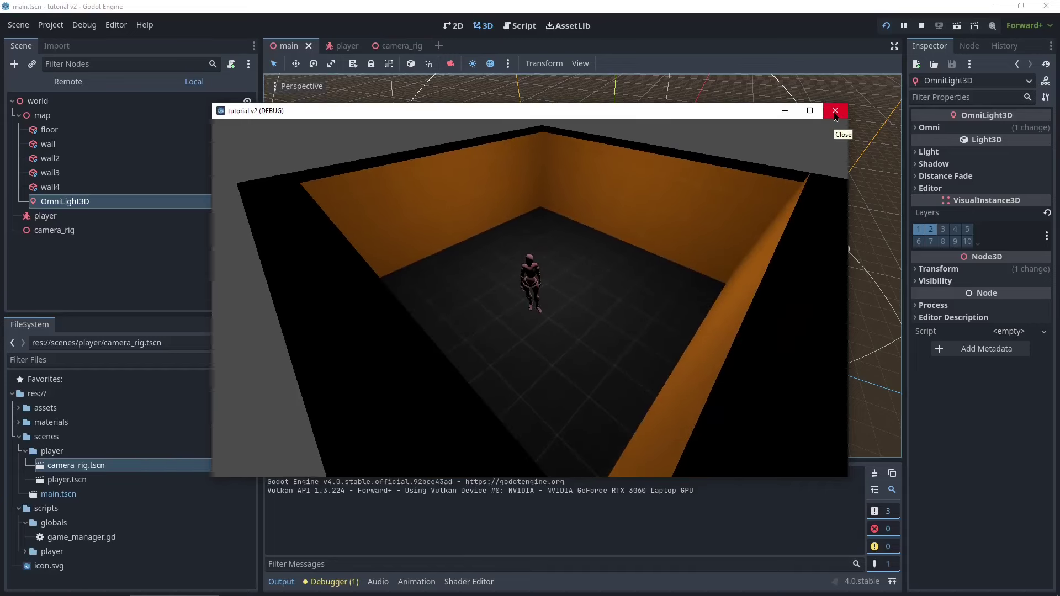
left_click(835, 111)
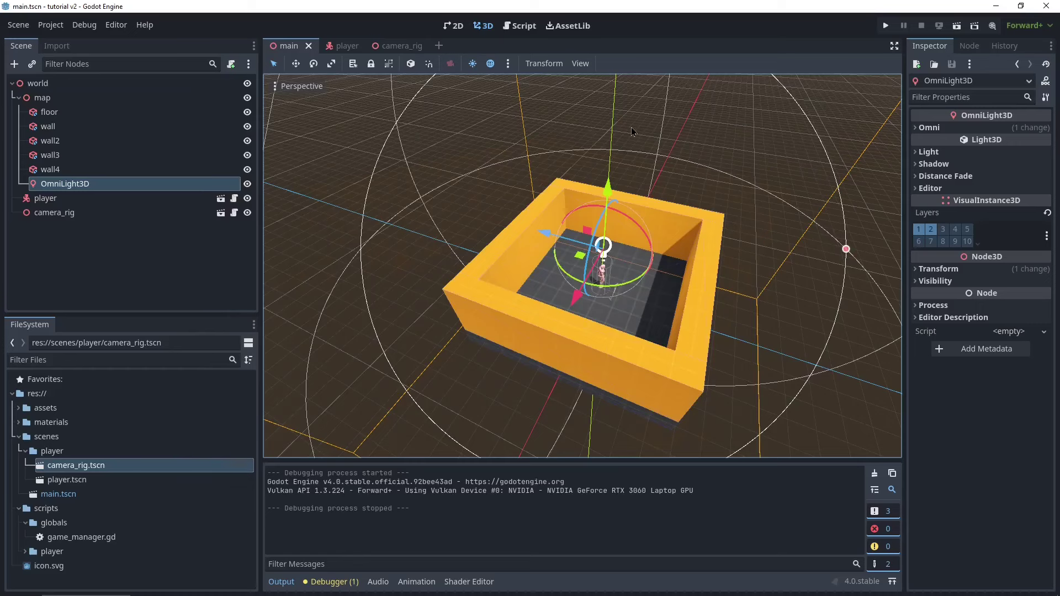
Add the preview environment to the main scene as a WorldEnvironment node and save
scroll(569, 185, "up", 5)
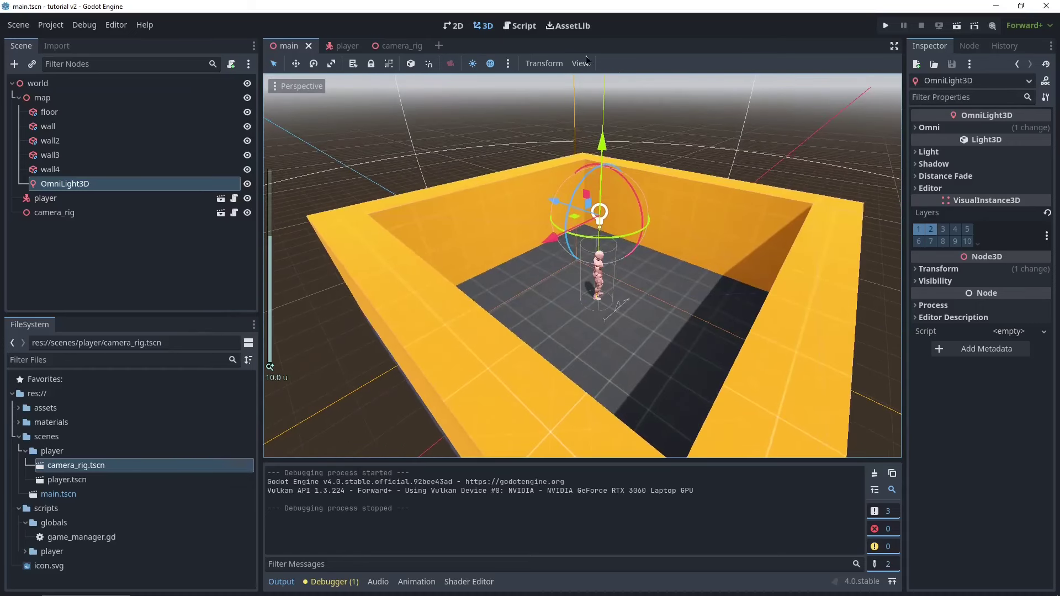
left_click(508, 63)
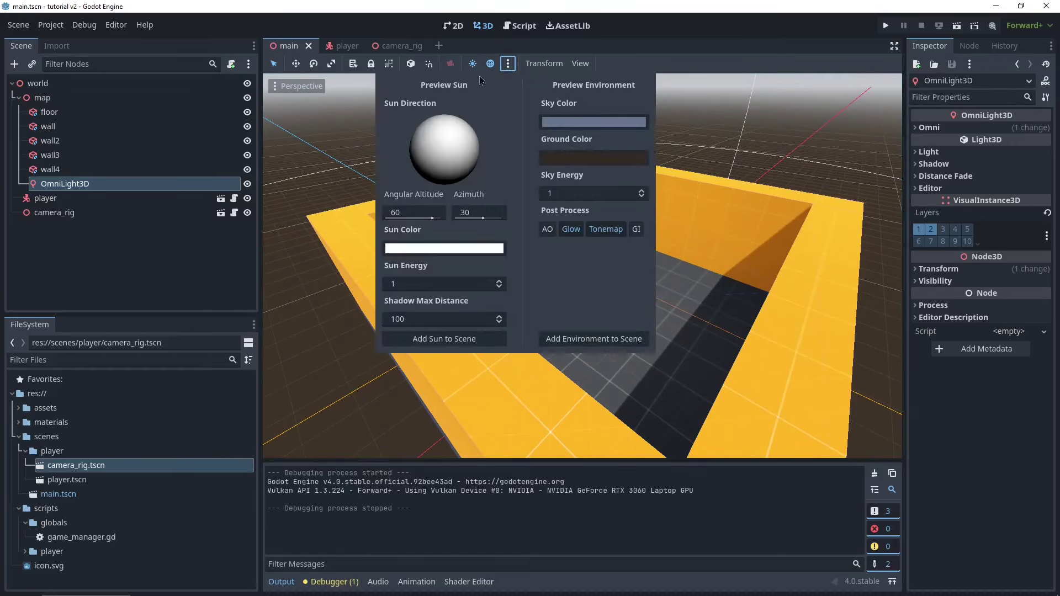
left_click(580, 339)
scroll(581, 340, "down", 5)
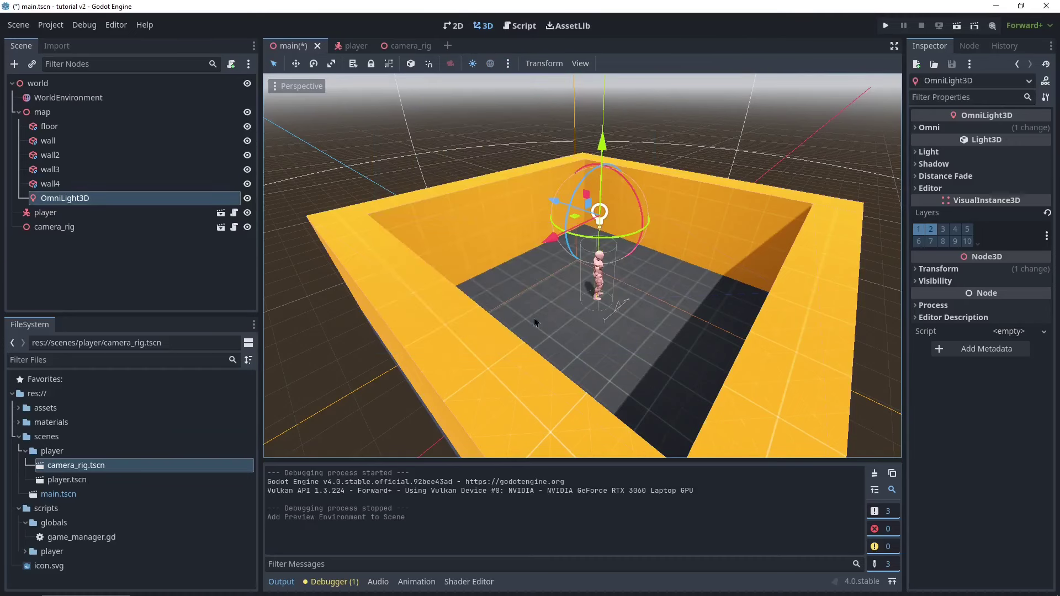
key("ctrl+s")
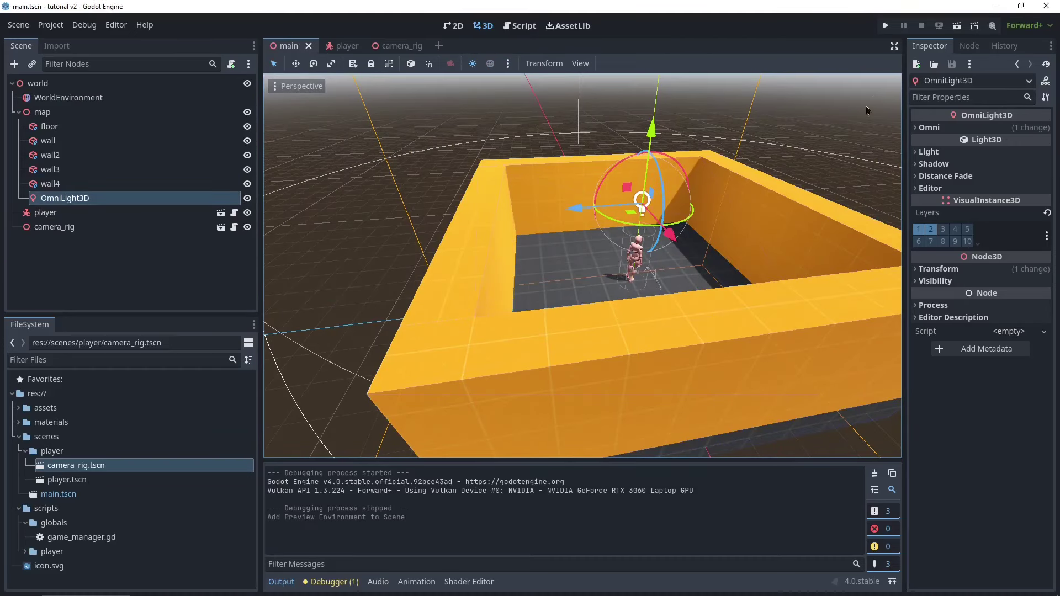
Run the project, walk the player around the room to check the scene with the world environment, and close the game window
left_click(885, 26)
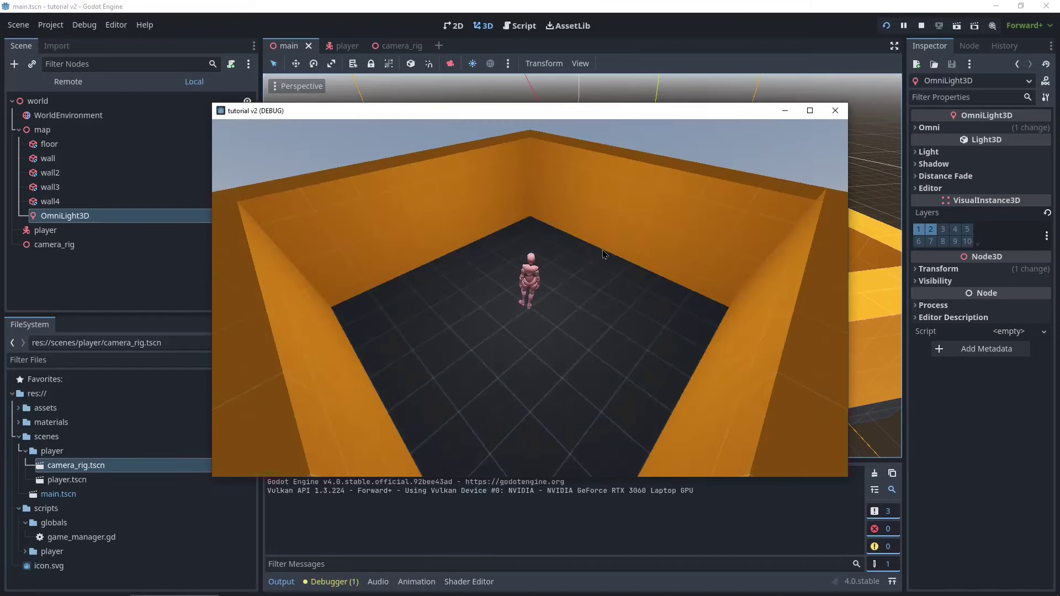
key("s")
key("d")
key("w")
key("a")
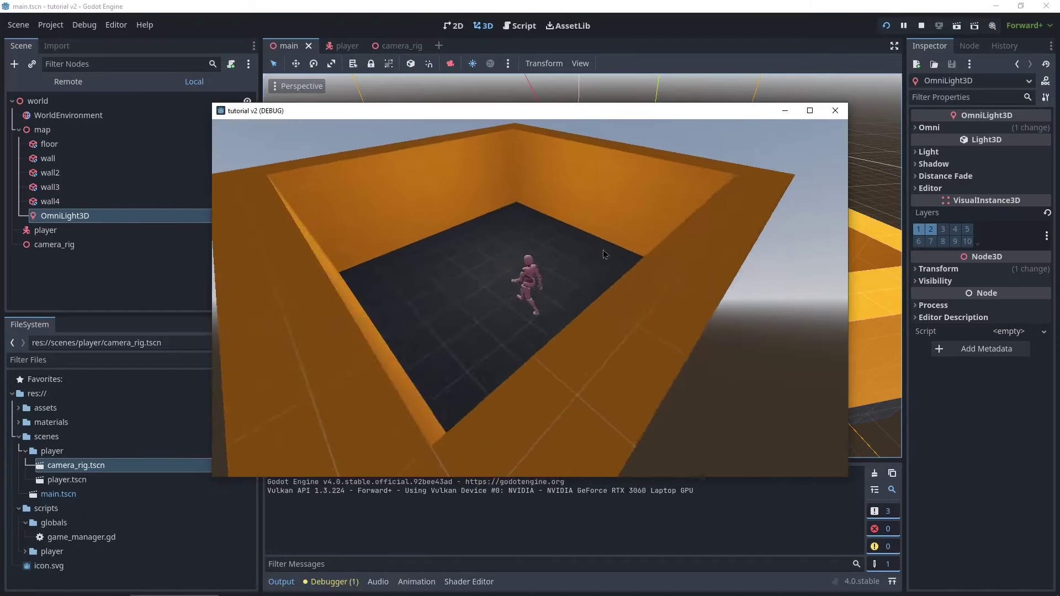
key("a")
key("s")
key("d")
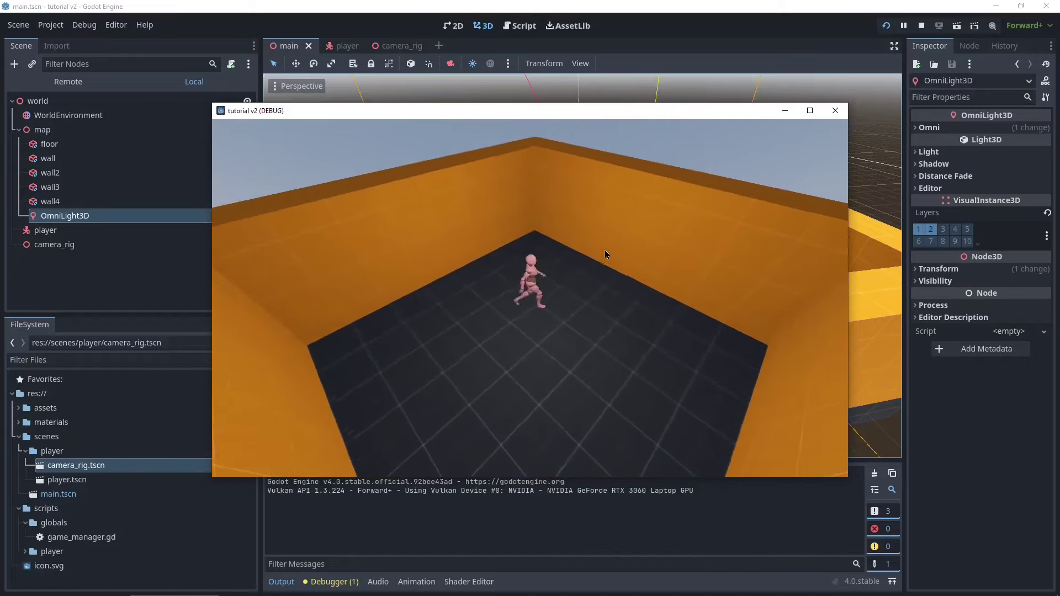
key("s")
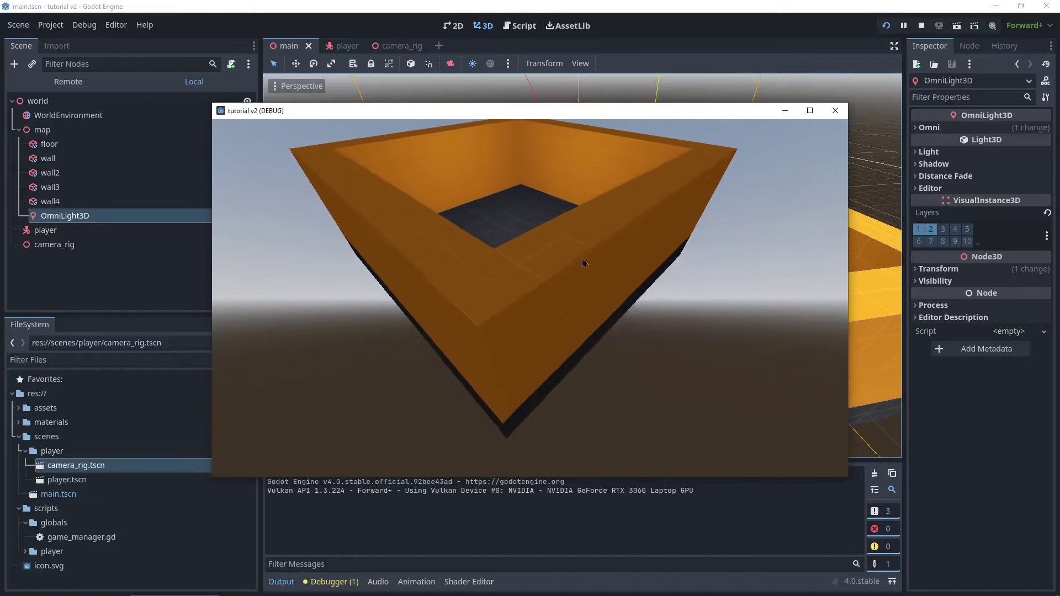
scroll(582, 262, "up", 6)
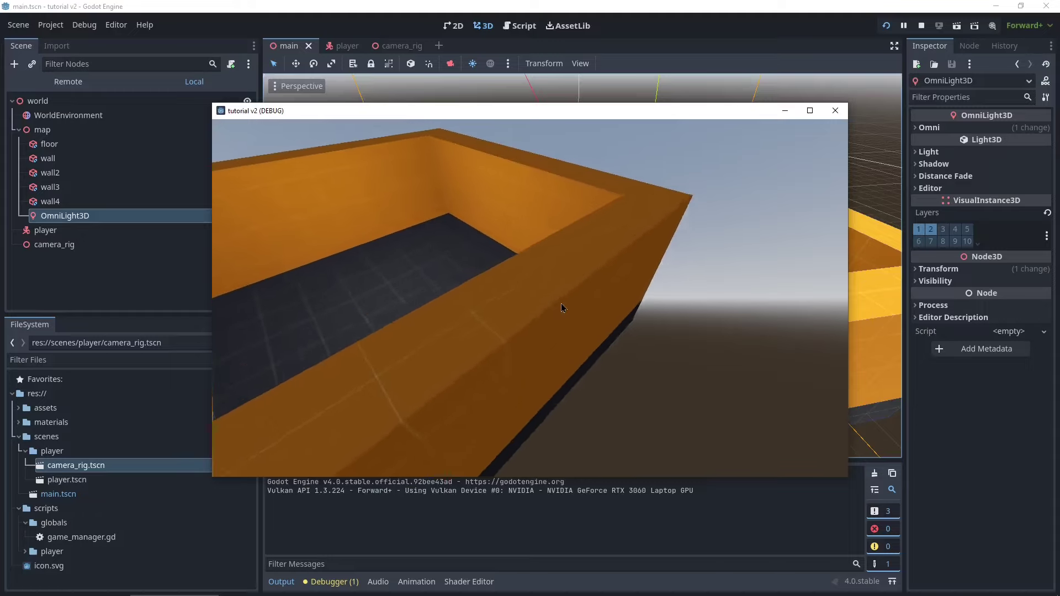
key("a")
key("s")
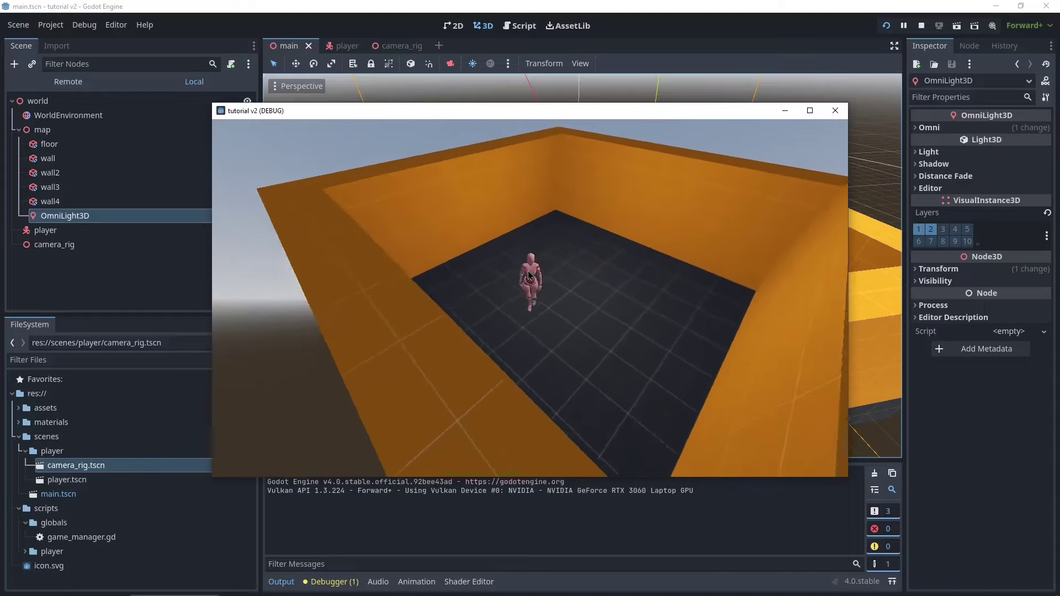
key("a")
key("d")
key("w")
key("s")
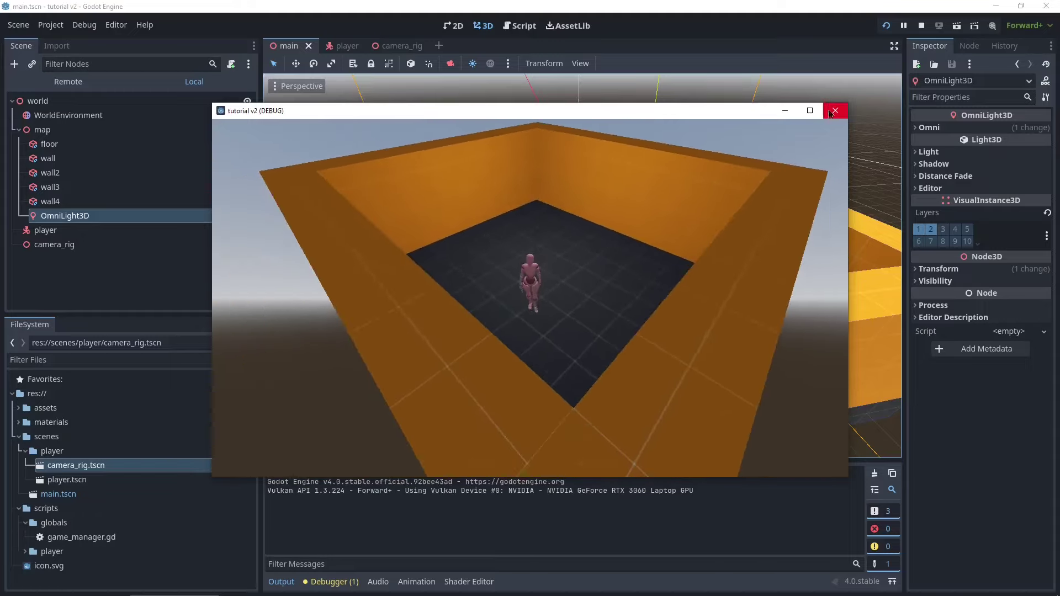
left_click(834, 112)
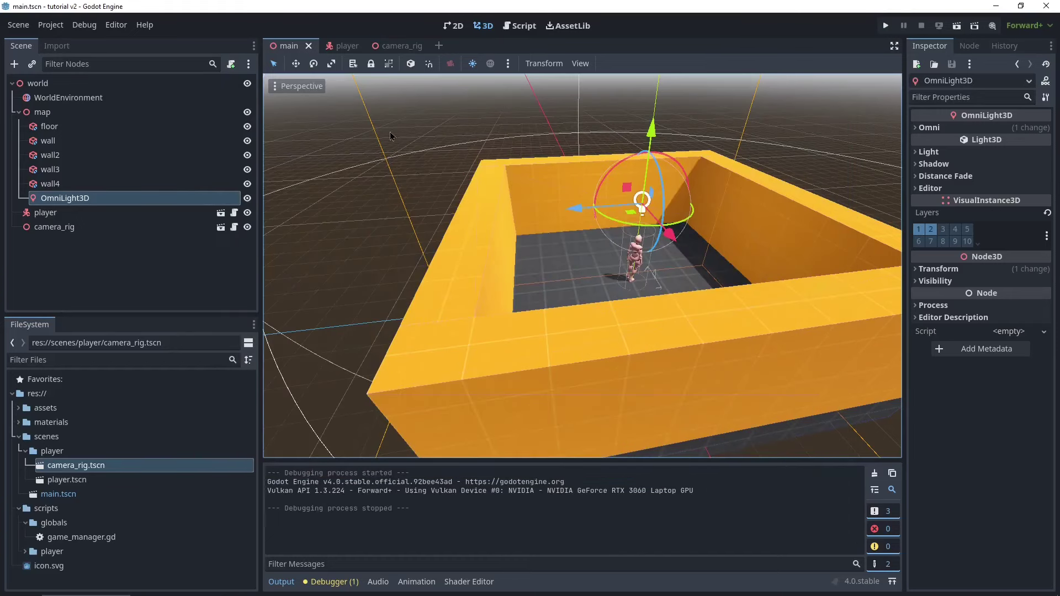
Assign a new ShaderMaterial to forground_viewport_container in the camera_rig scene
left_click(398, 46)
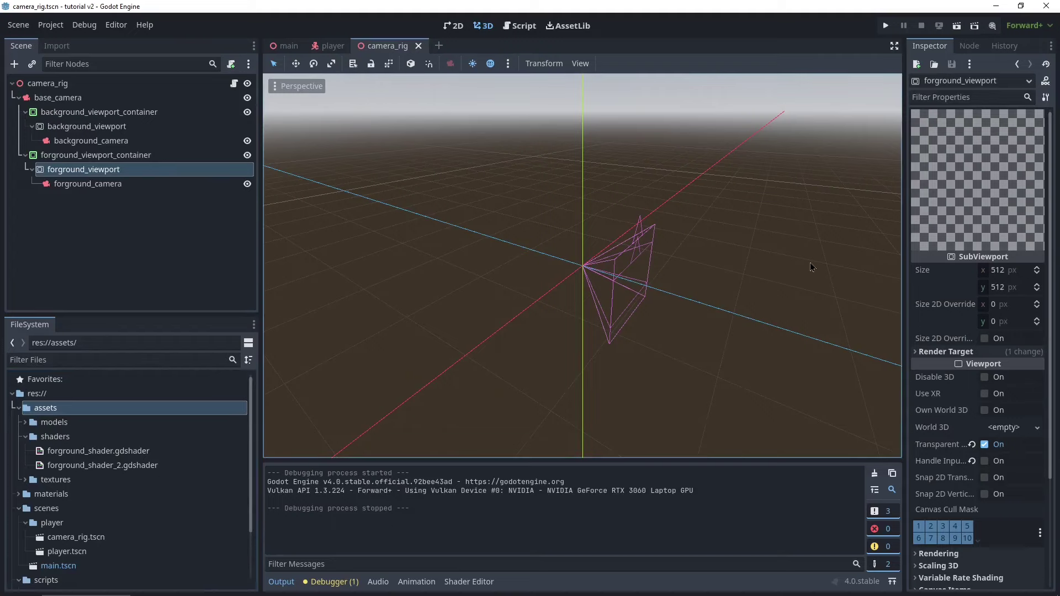
scroll(967, 293, "down", 5)
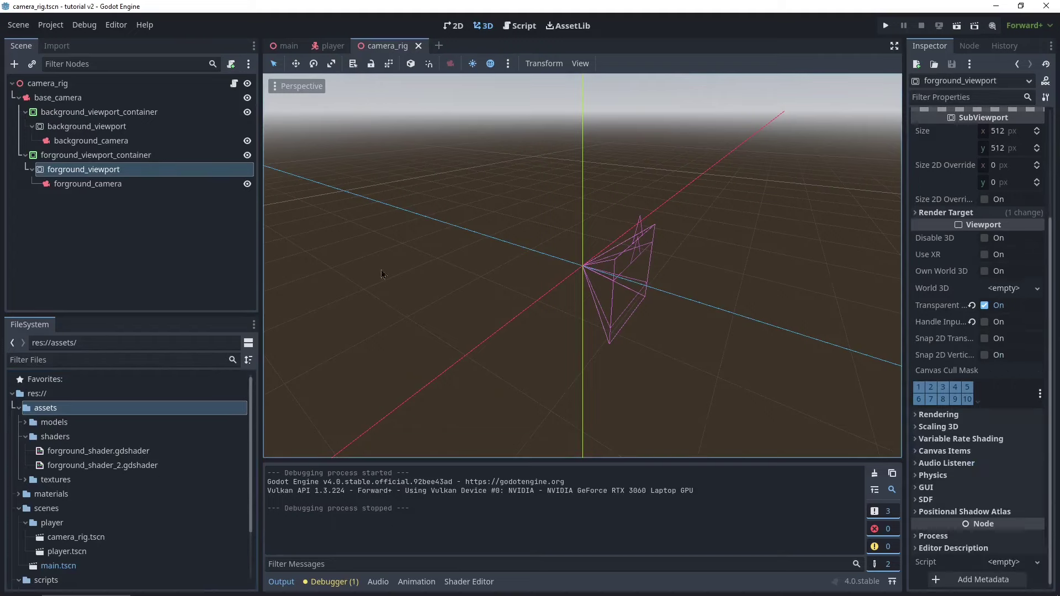
left_click(83, 157)
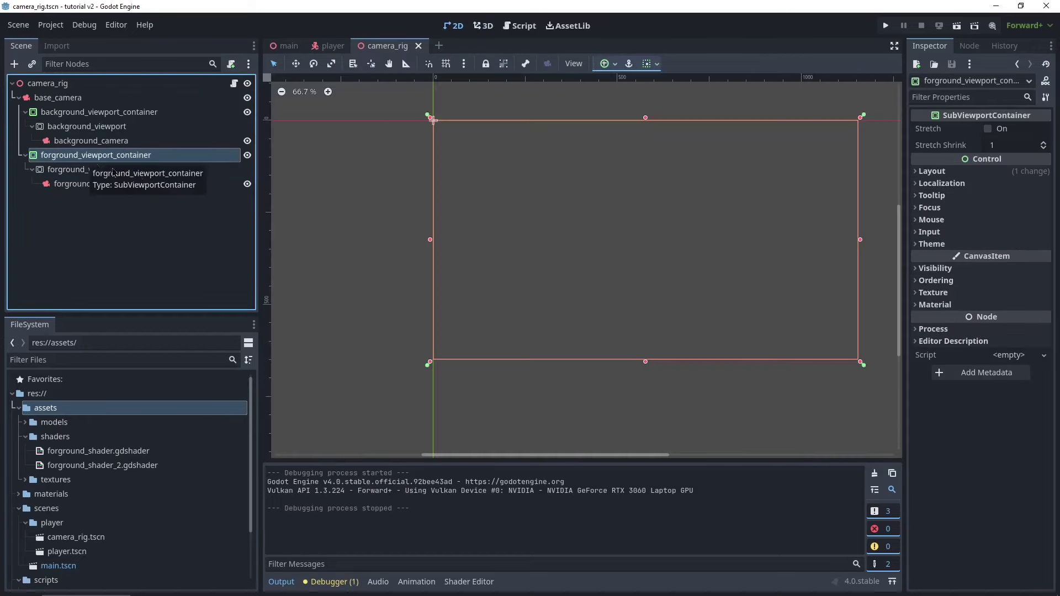
left_click(935, 305)
left_click(1015, 320)
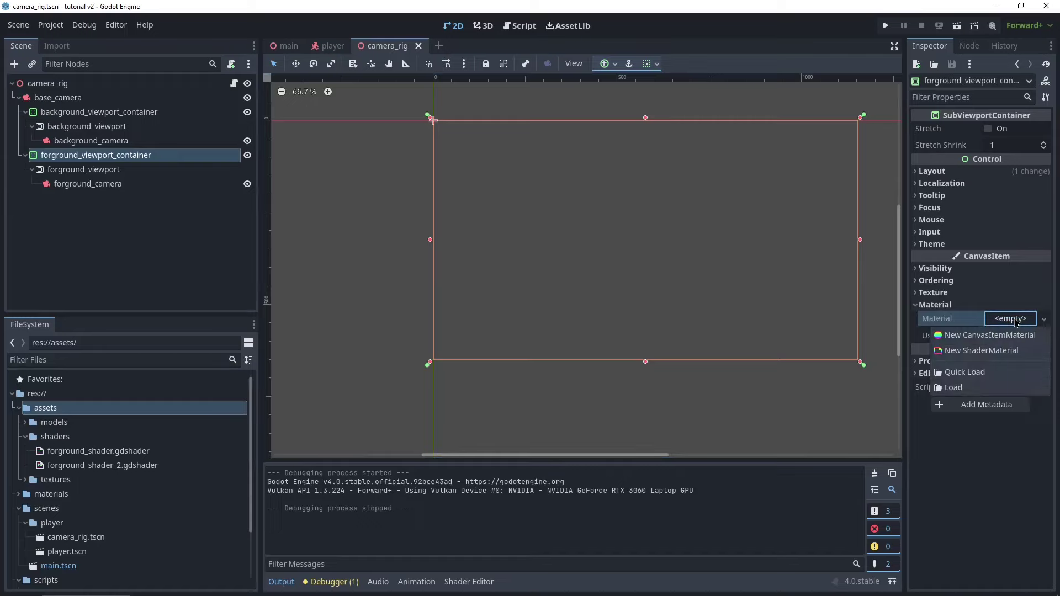
left_click(957, 352)
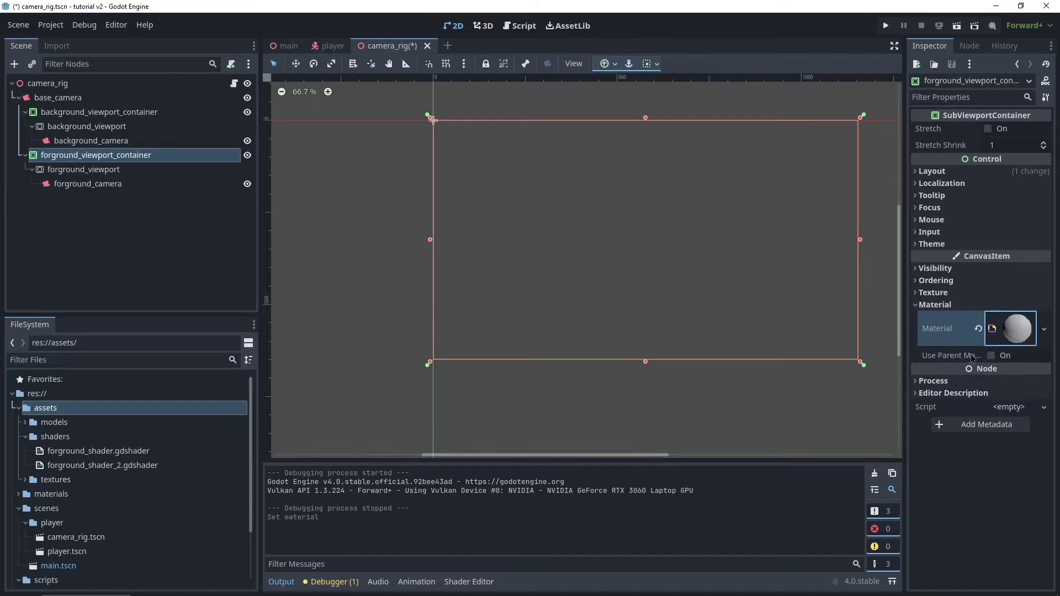
Load forground_shader.gdshader as the shader of the container's new material and save the scene
left_click(1021, 330)
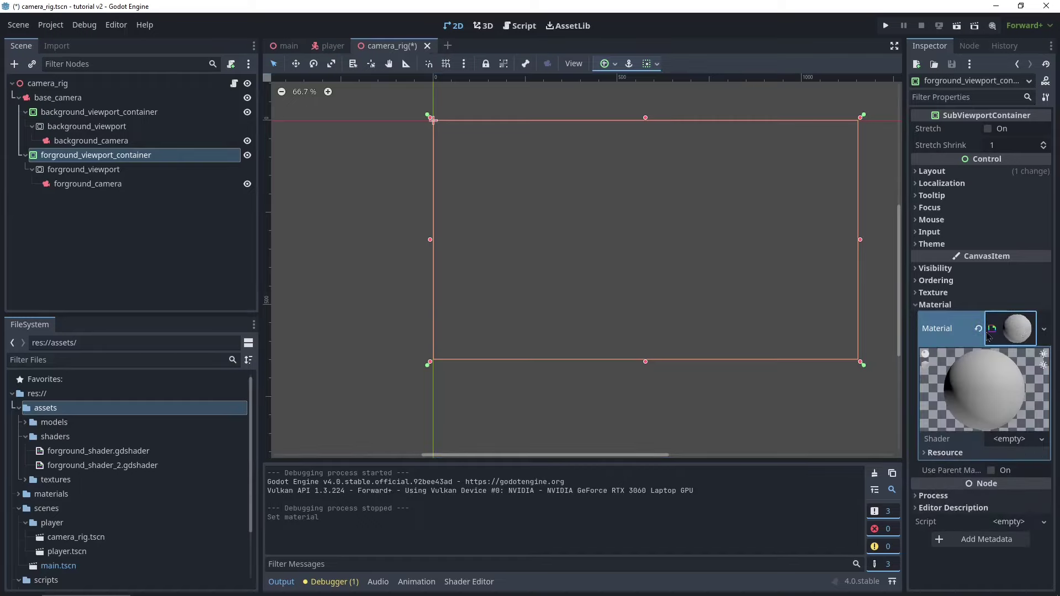
left_click(1010, 439)
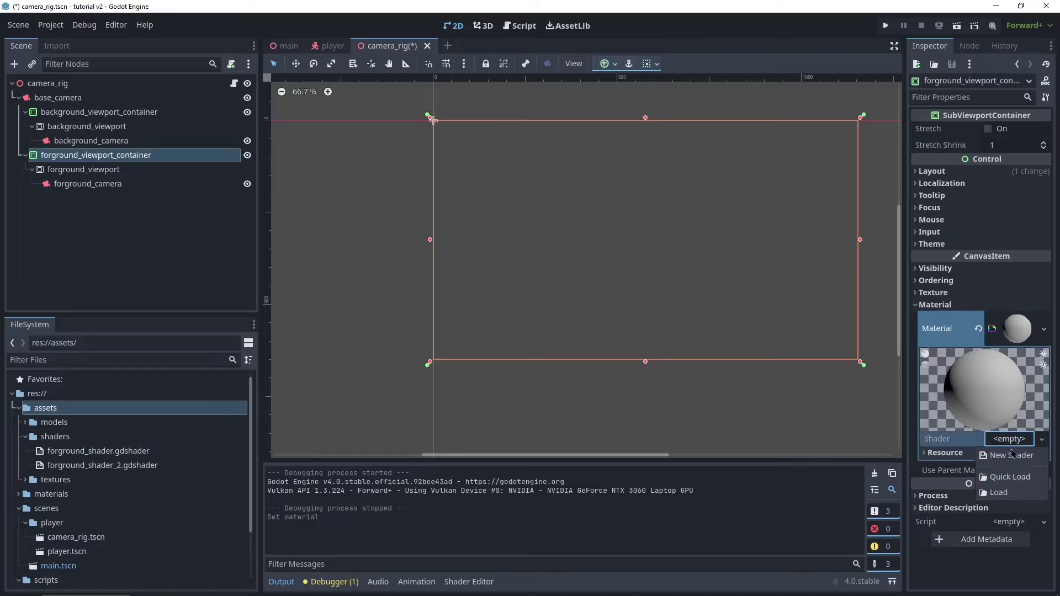
left_click(1015, 478)
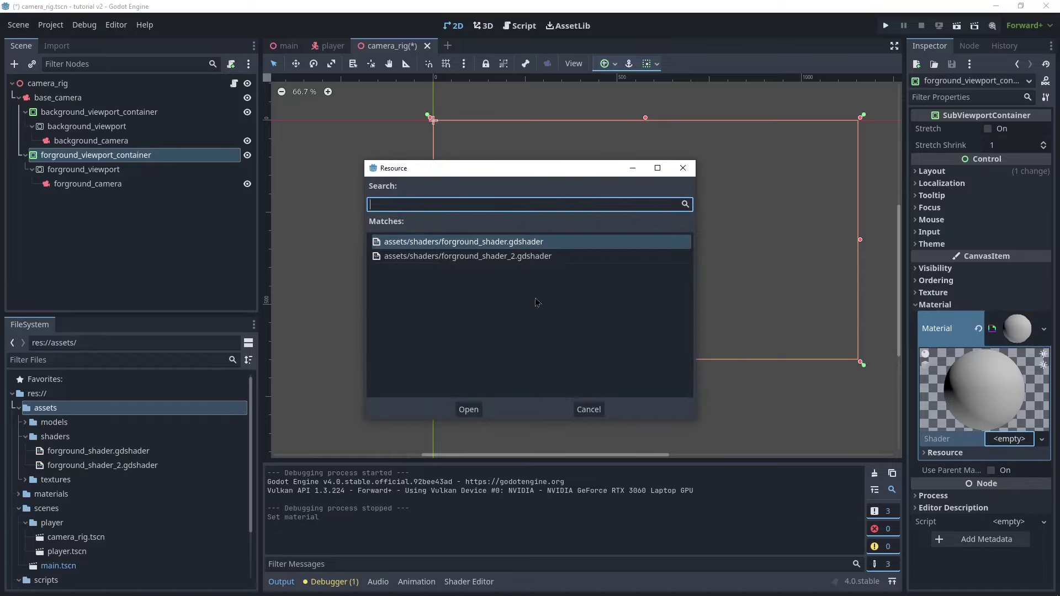
double_click(489, 243)
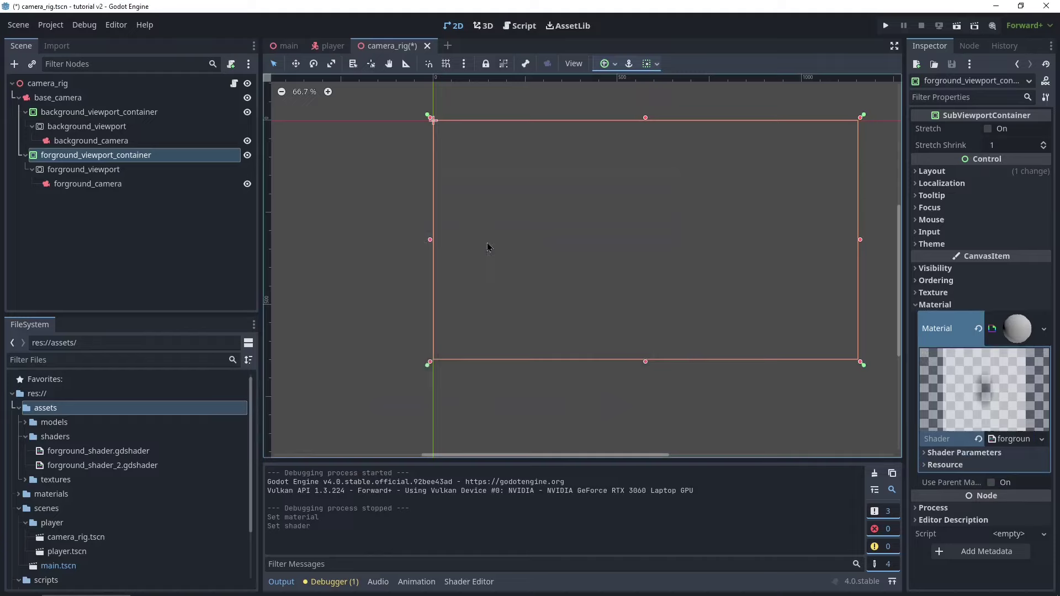
key("ctrl+s")
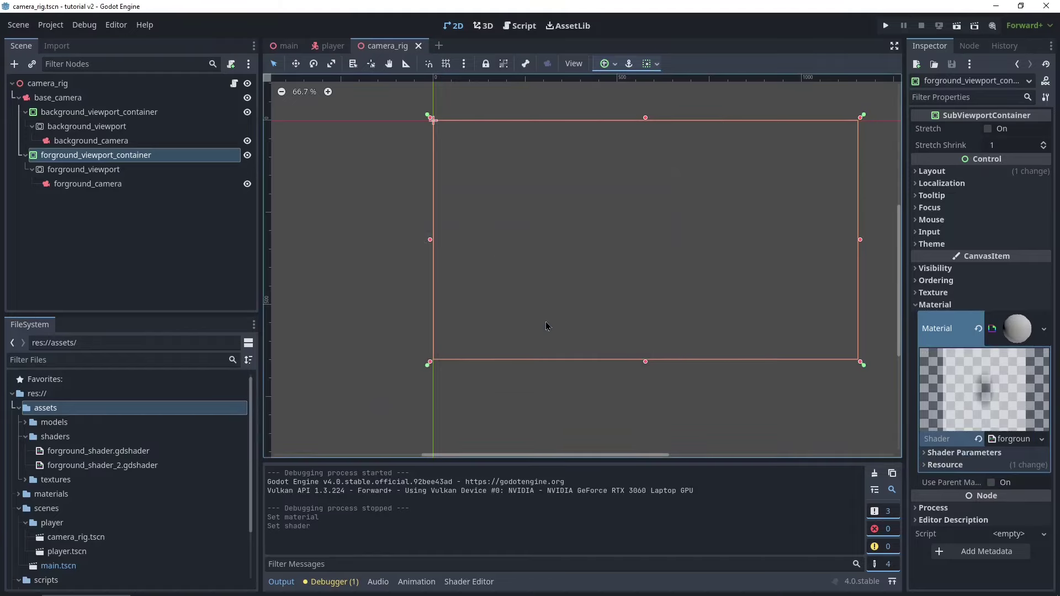
Run the project, walk the player behind the walls to check the foreground shader's transparency, and close the game window
left_click(885, 27)
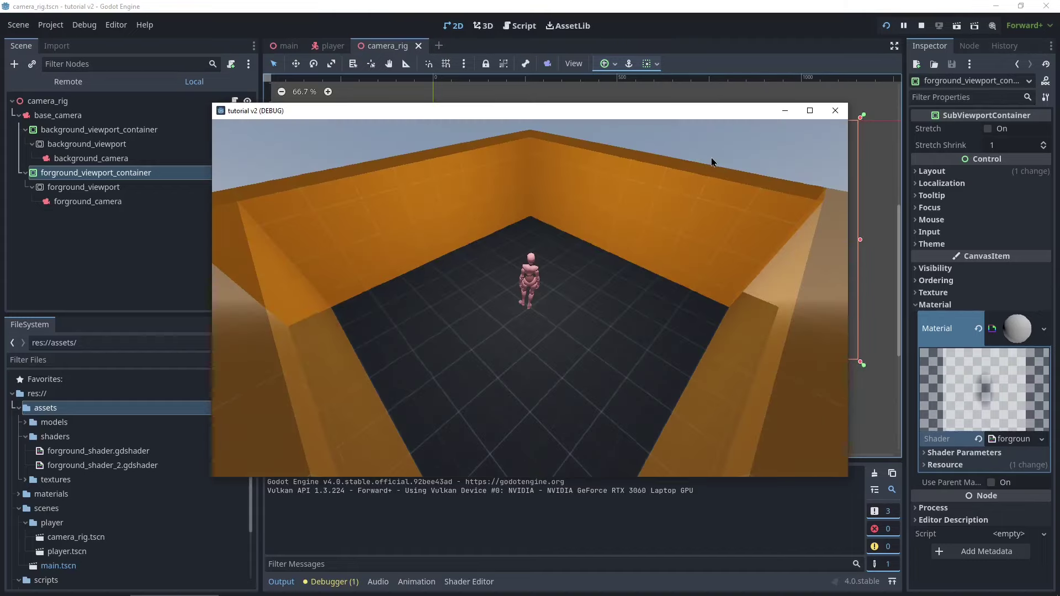
key("w")
key("d")
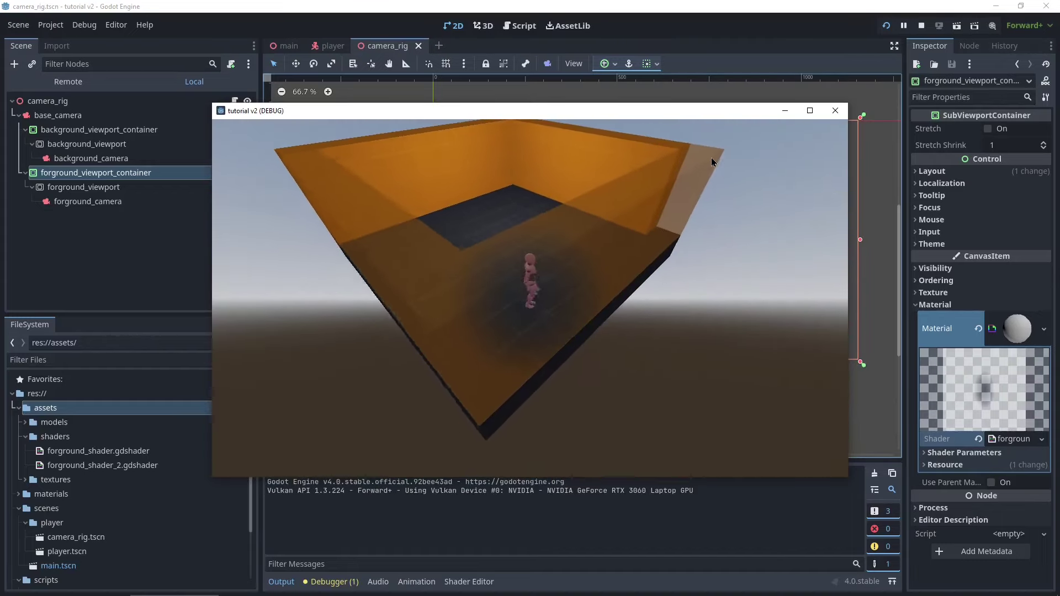
key("a")
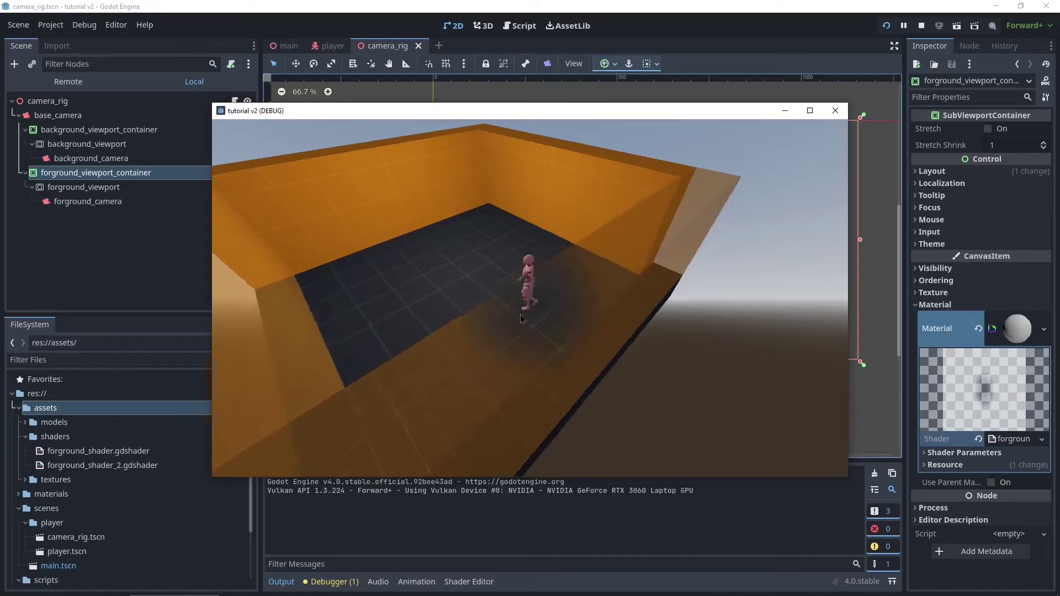
key("s")
key("w")
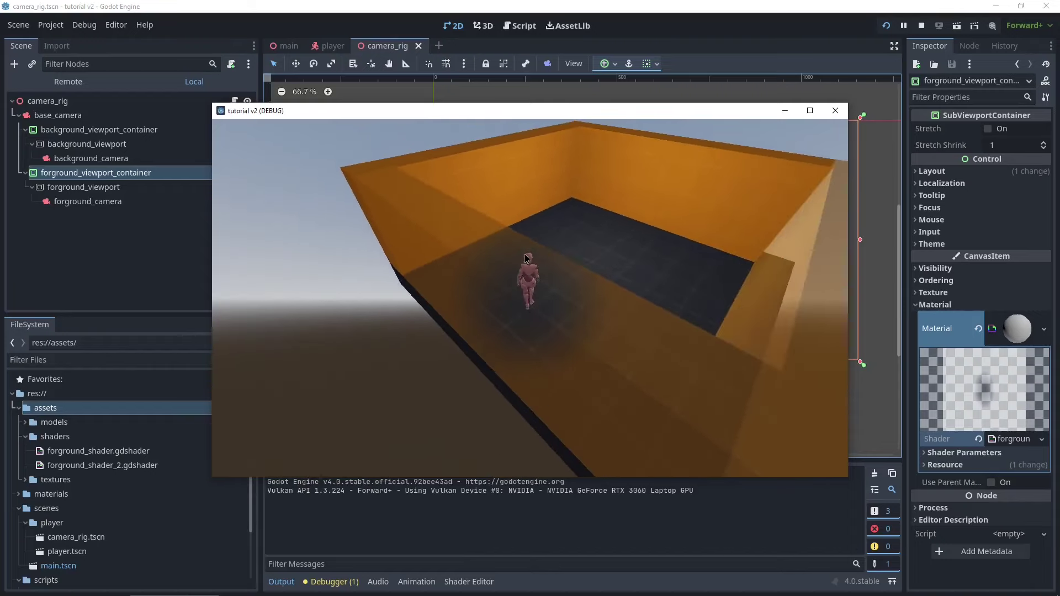
left_click(835, 111)
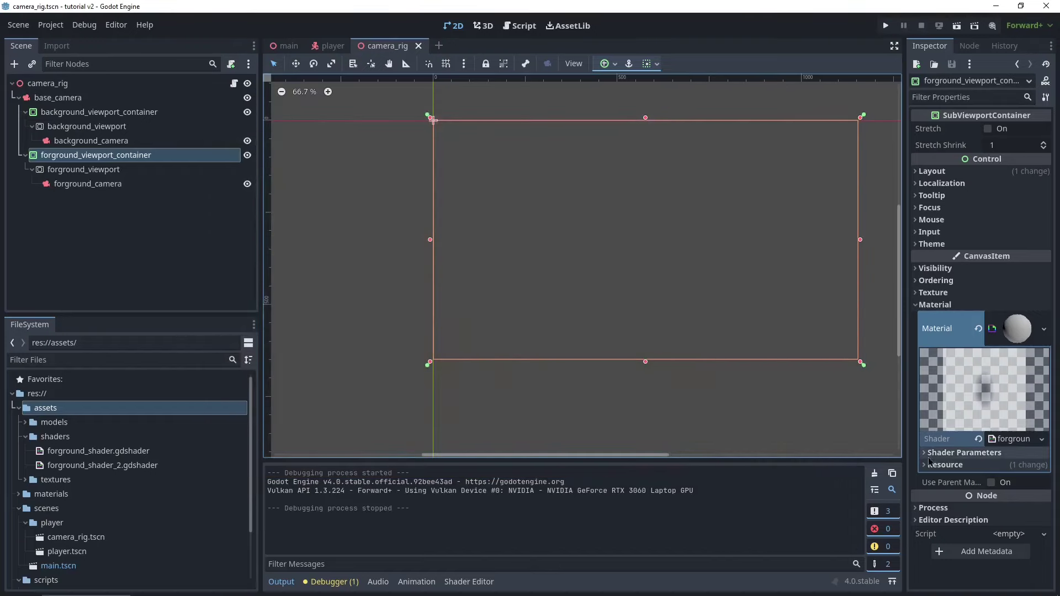
Set the foreground shader's Base Opacity parameter to 1.0
left_click(929, 456)
scroll(866, 397, "down", 1)
scroll(828, 419, "right", 2)
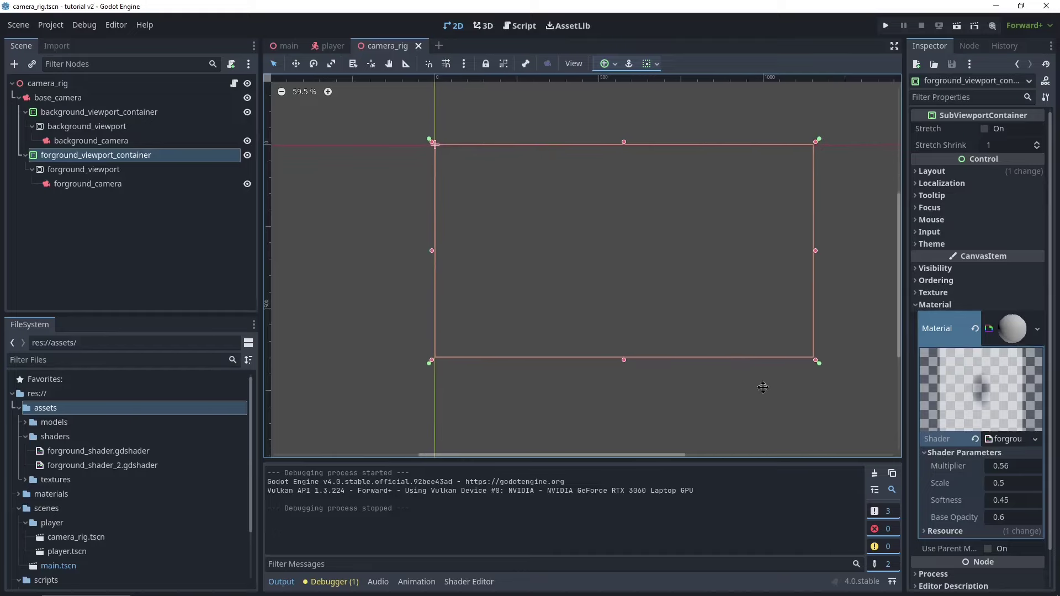
left_click(1010, 519)
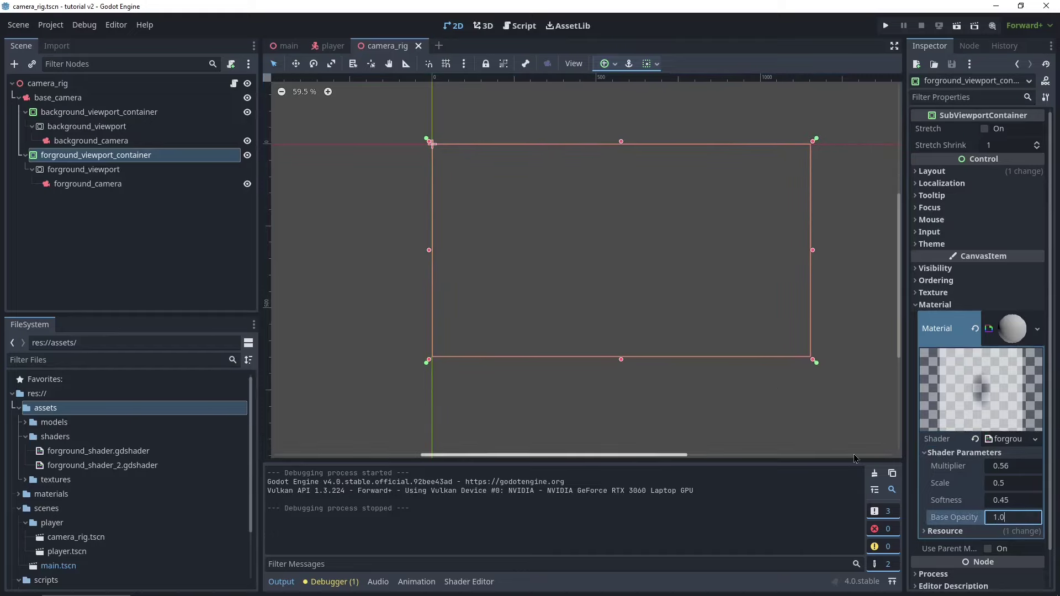
key("Return")
Run the project, walk the player behind the front walls to check the new base opacity, and close the game window
left_click(885, 25)
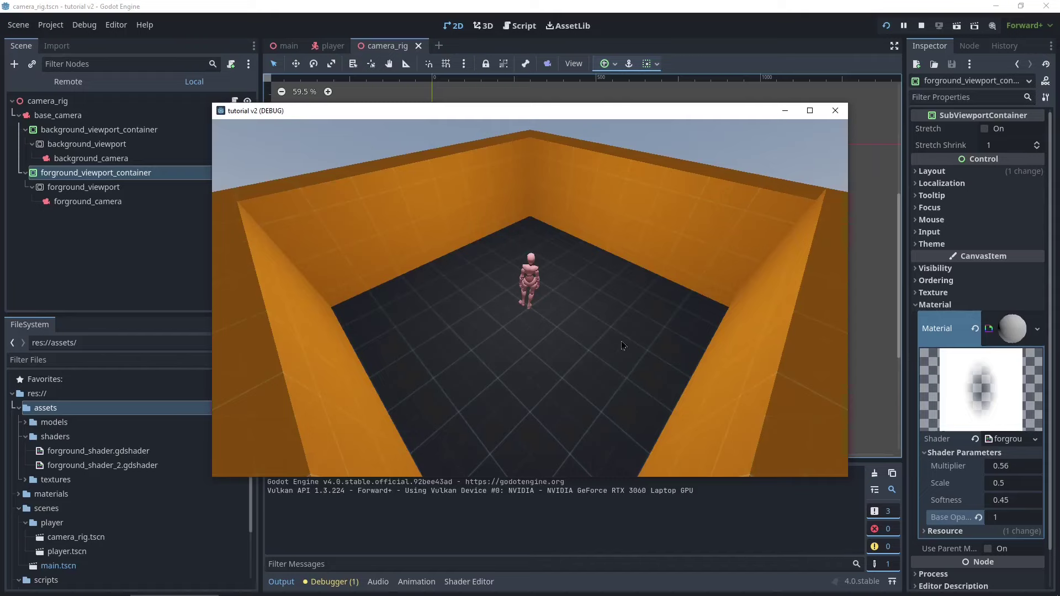
key("s")
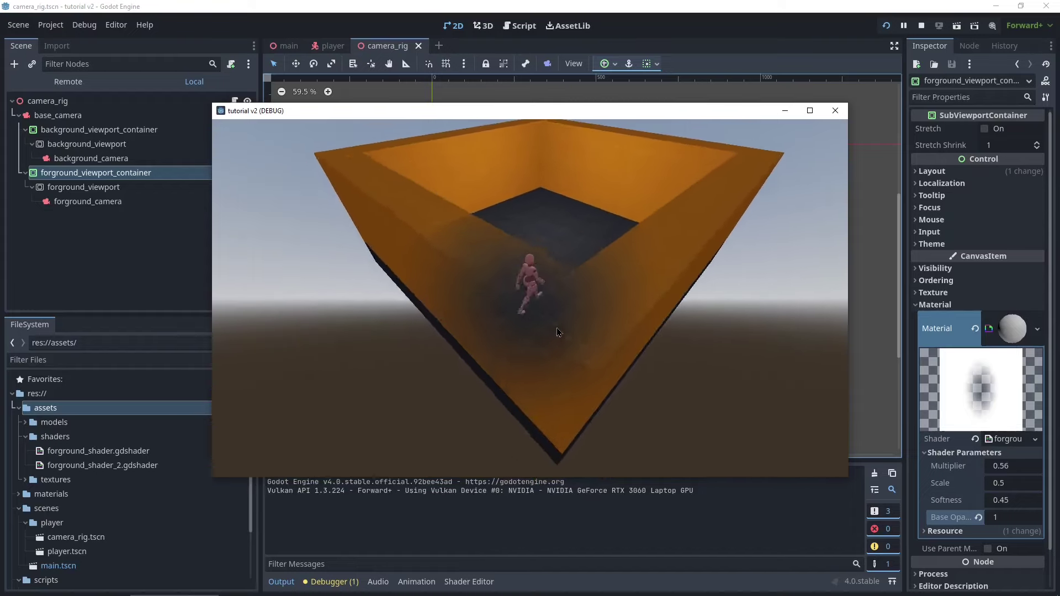
left_click(835, 110)
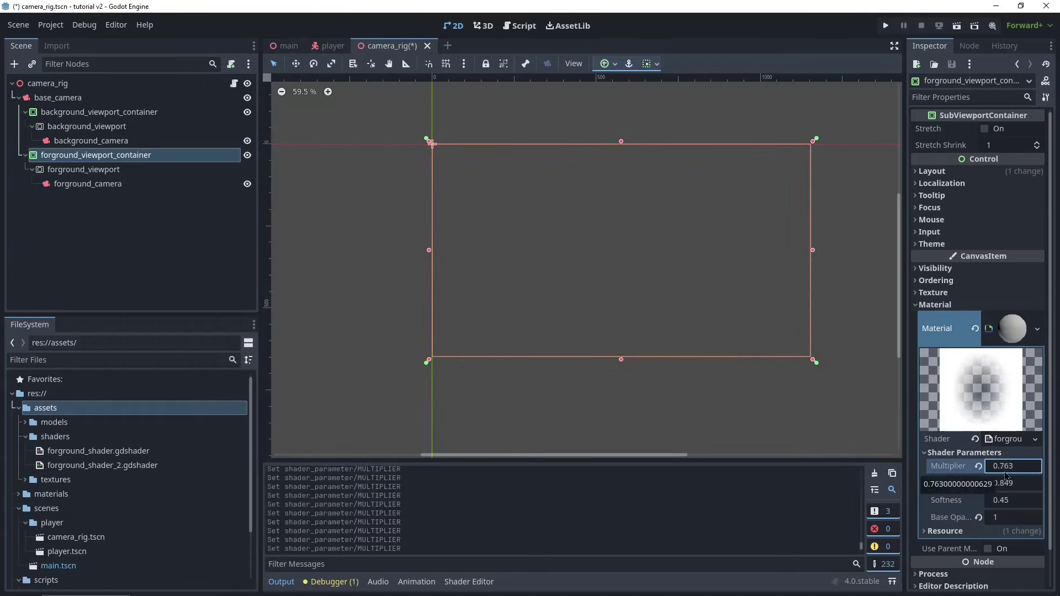
Set the foreground shader's Scale to 0.849 and Multiplier to 0.955, and save the camera_rig scene
left_click(1009, 467)
left_click_drag(1013, 465, 1038, 466)
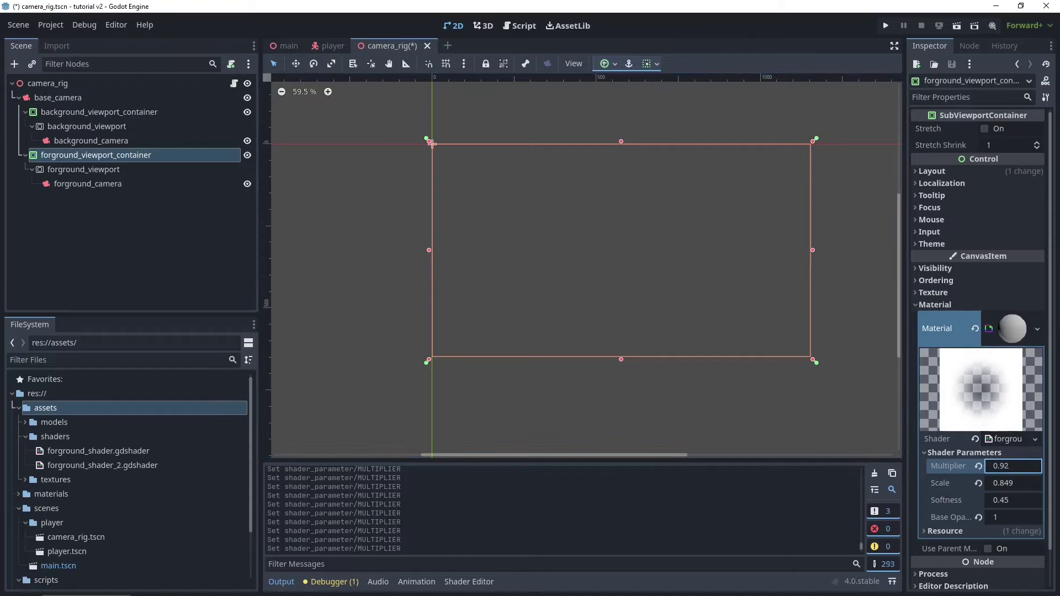
key("ctrl+s")
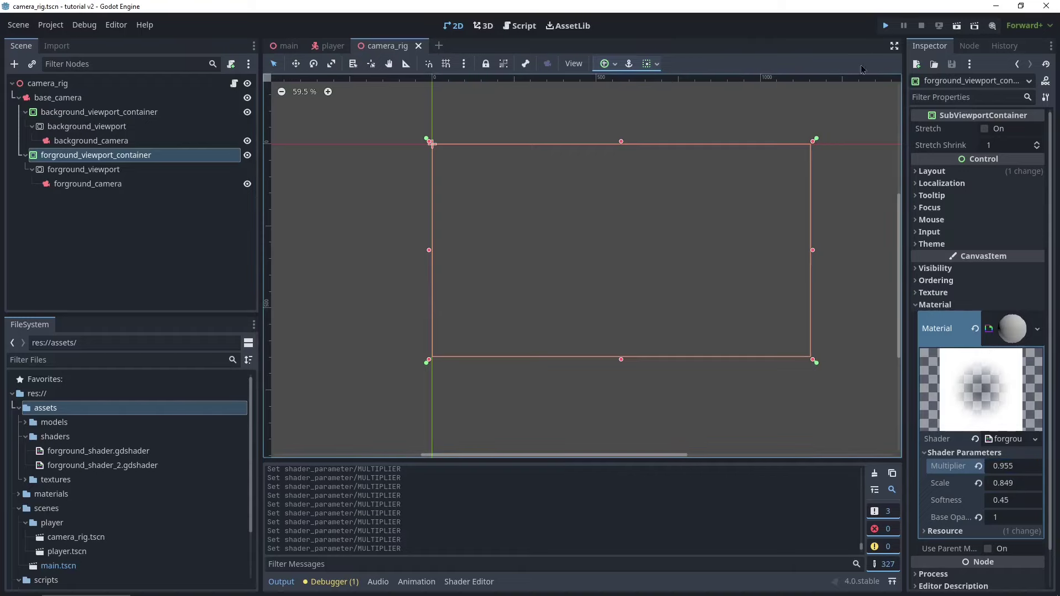
Run the project and walk the player toward the front walls to check the adjusted shader scale and multiplier
key("F5")
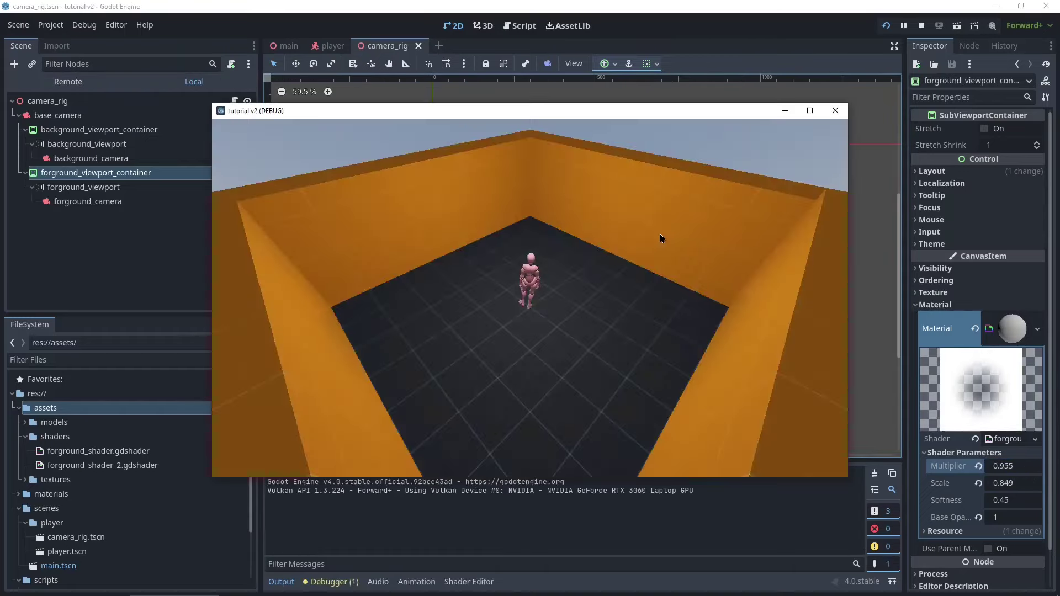
key("s")
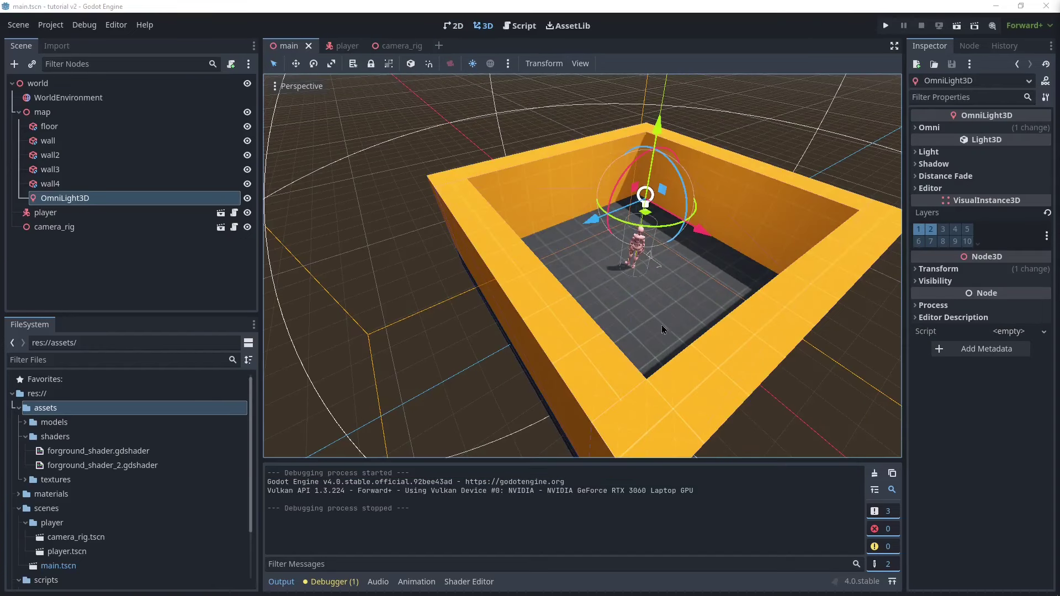
Duplicate the 10 m long front wall and move the copy inside the room, behind the original
middle_click_drag(667, 263, 587, 234)
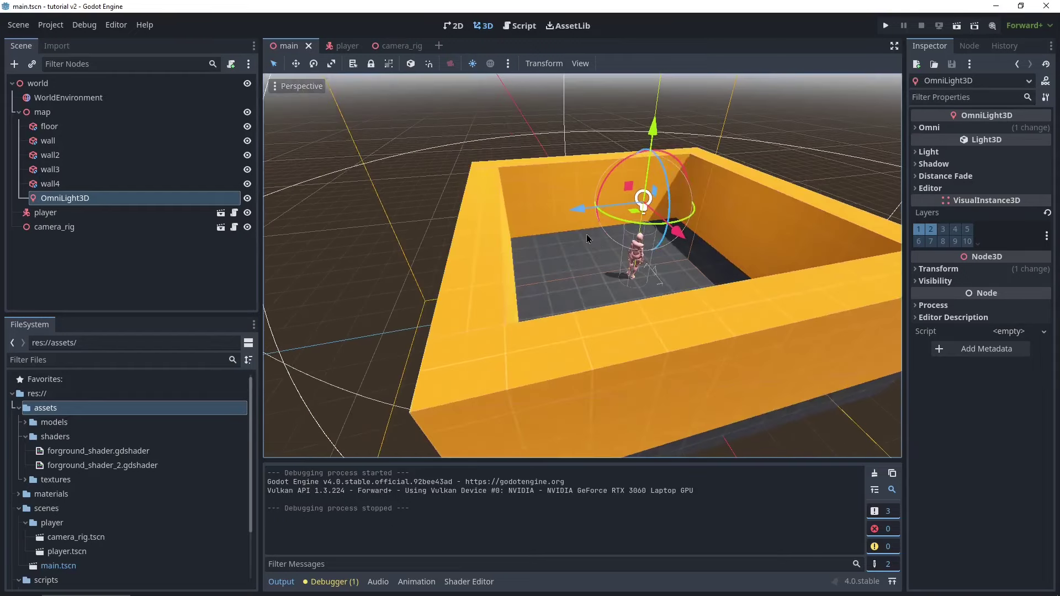
scroll(668, 283, "down", 5)
left_click(670, 288)
middle_click_drag(670, 289, 735, 330)
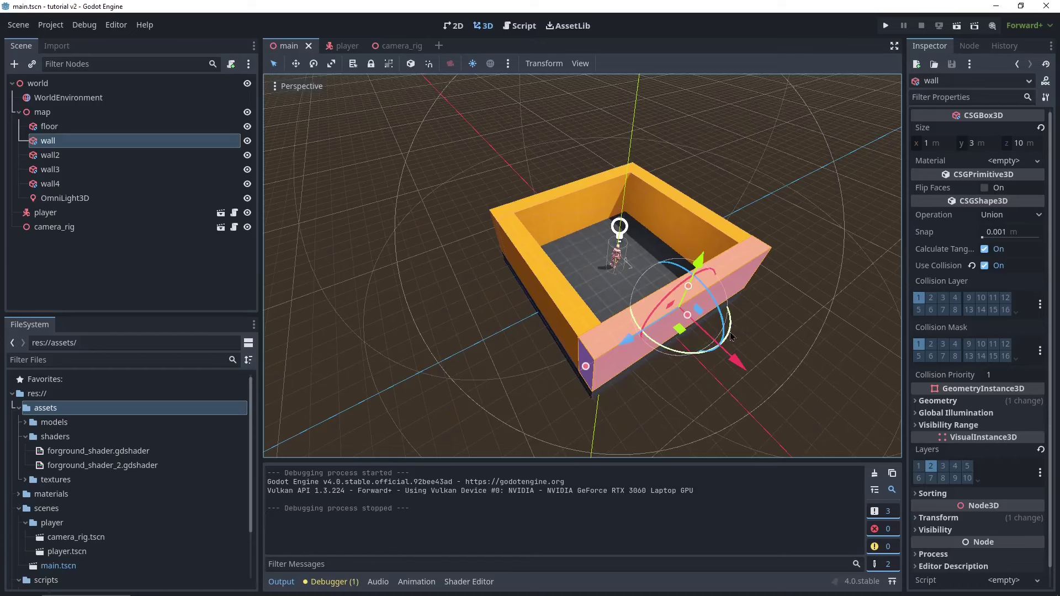
key("ctrl+d")
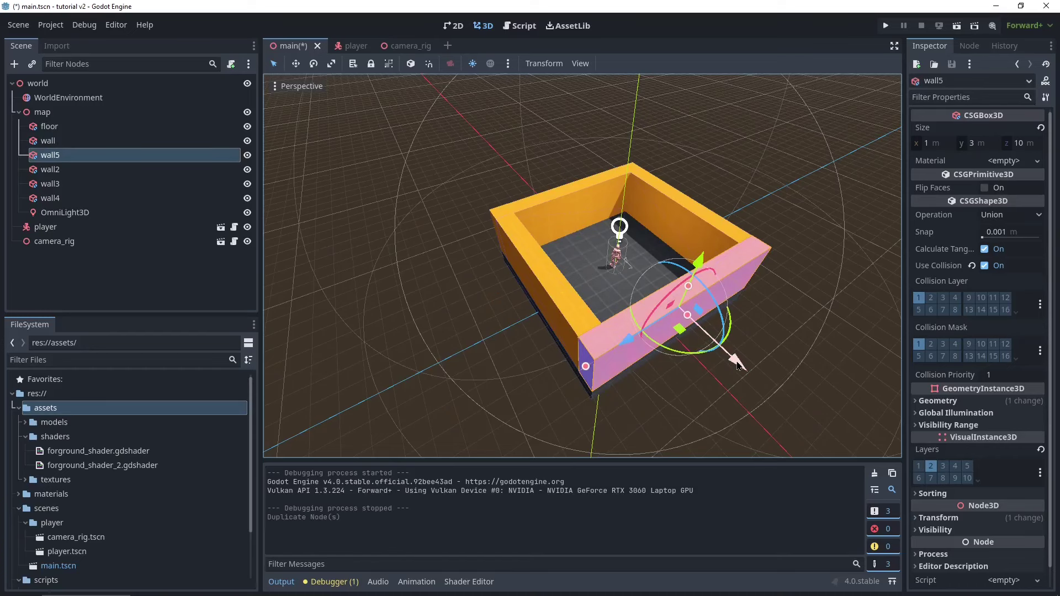
left_click_drag(738, 362, 611, 289)
Shorten the duplicated inner wall to a z size of 4 m against the side wall, and save the main scene
mouse_move(613, 290)
left_mouse_down()
mouse_move(653, 258)
mouse_move(616, 276)
left_mouse_up()
middle_click_drag(762, 261, 702, 270)
key("ctrl+s")
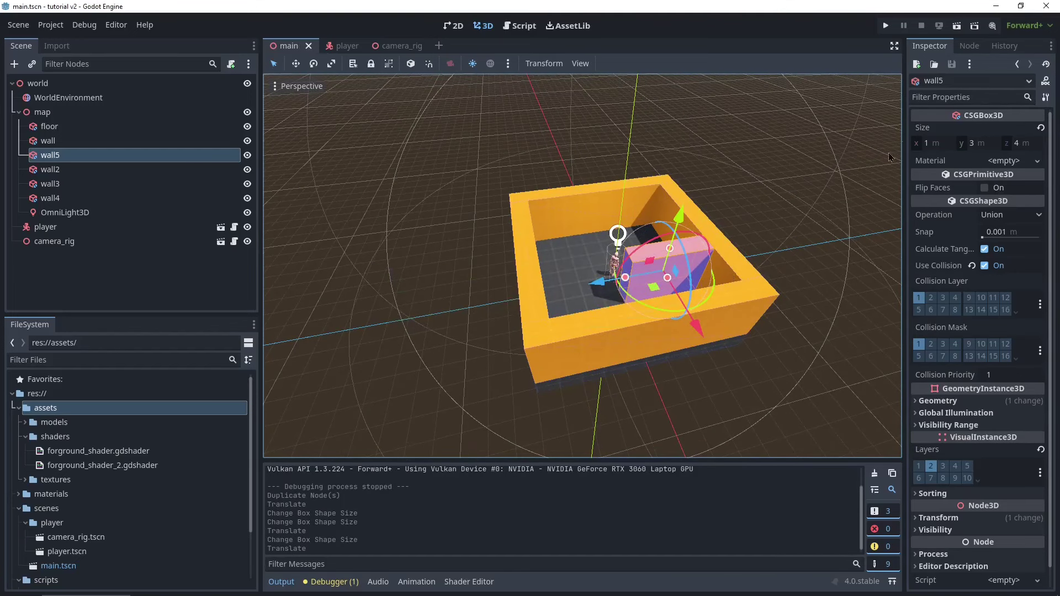
Run the project, walk the player around the new inner wall to check its see-through effect, and close the game window
left_click(885, 26)
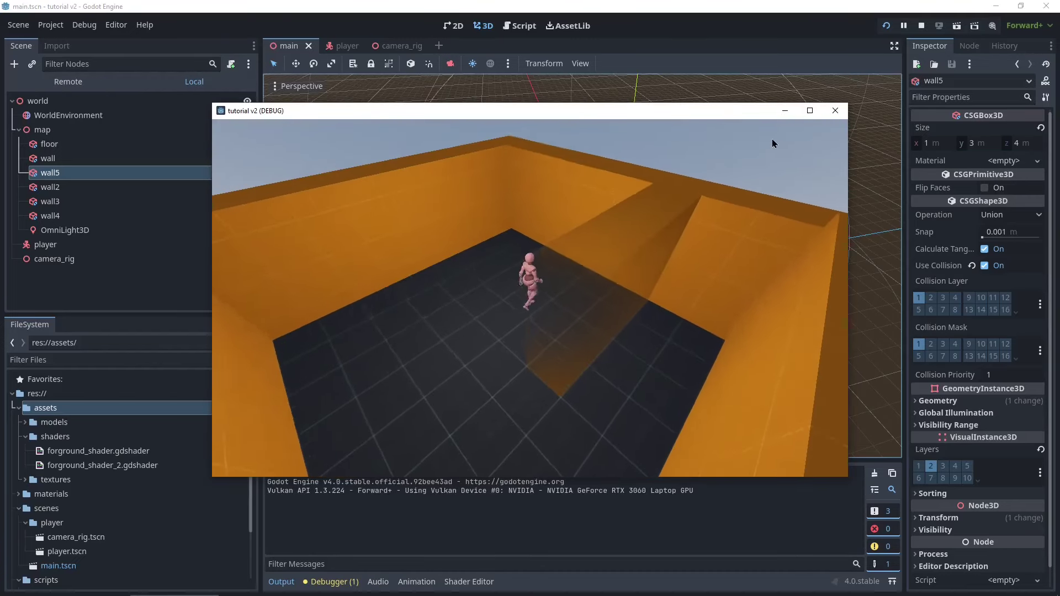
key("s")
key("a")
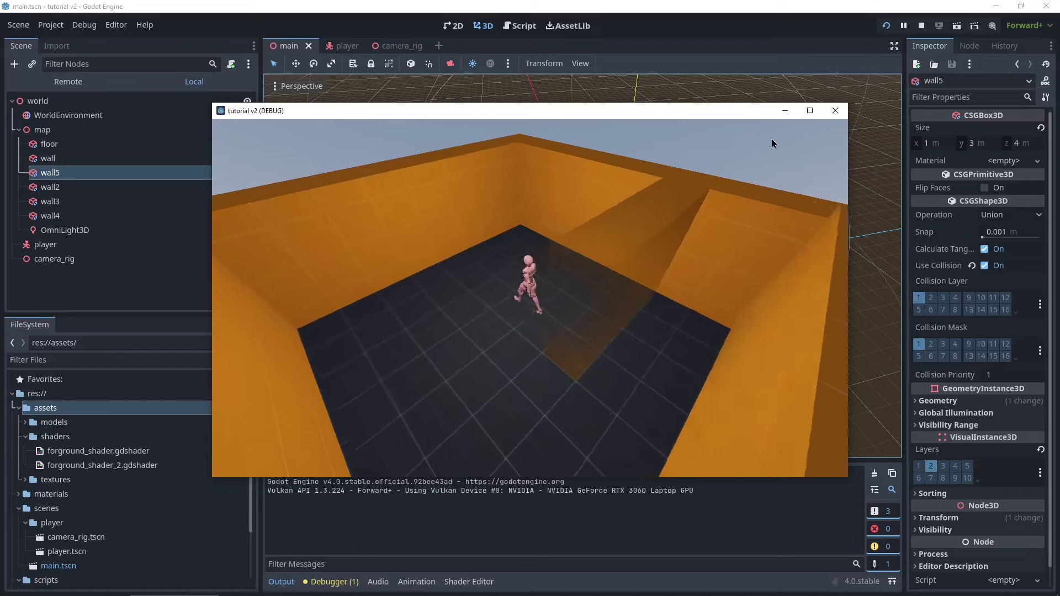
key("w")
key("s")
key("d")
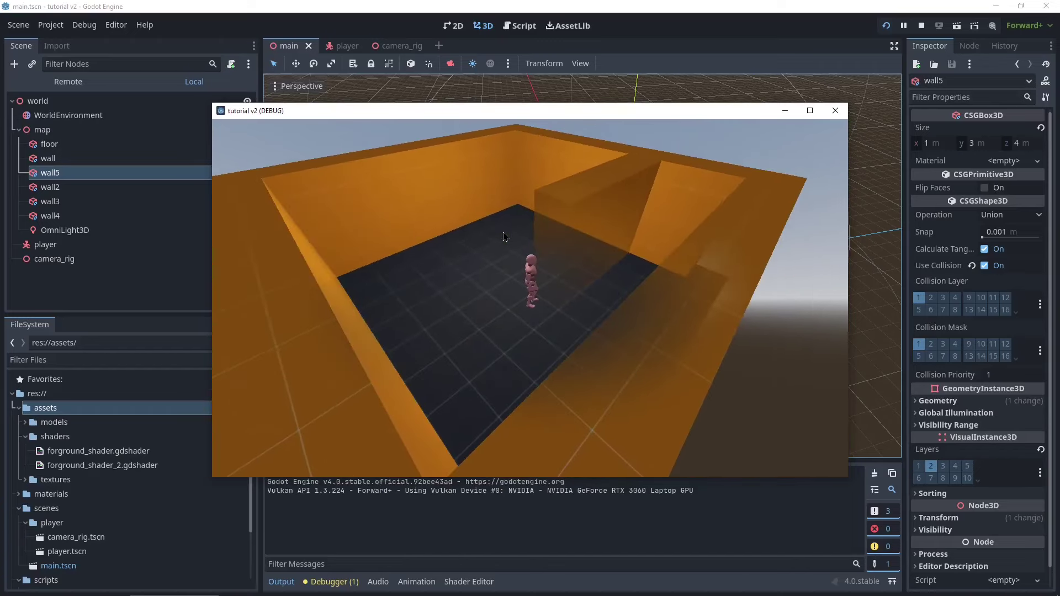
key("w")
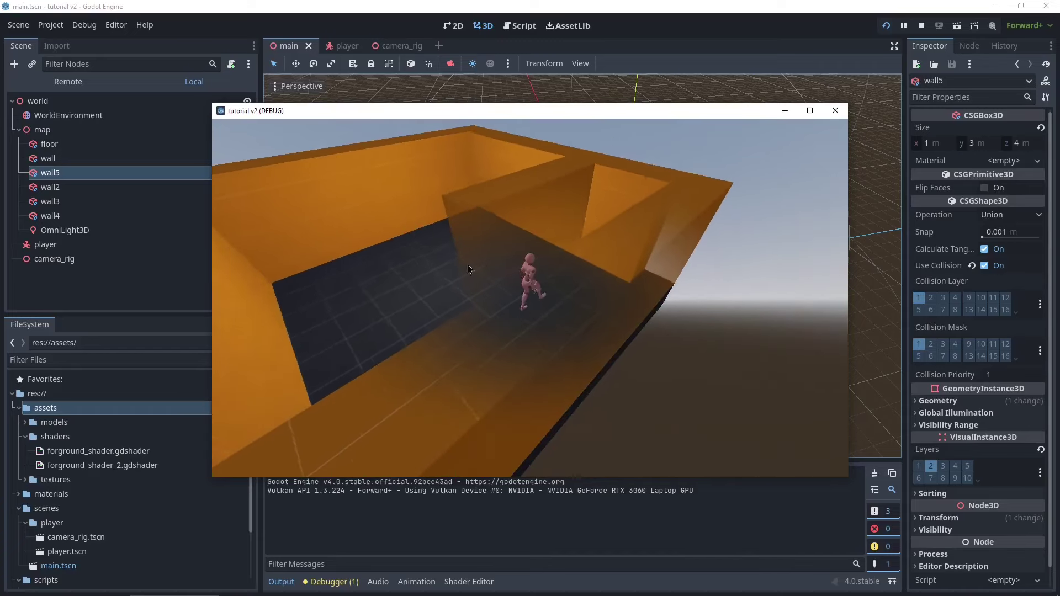
left_click(836, 112)
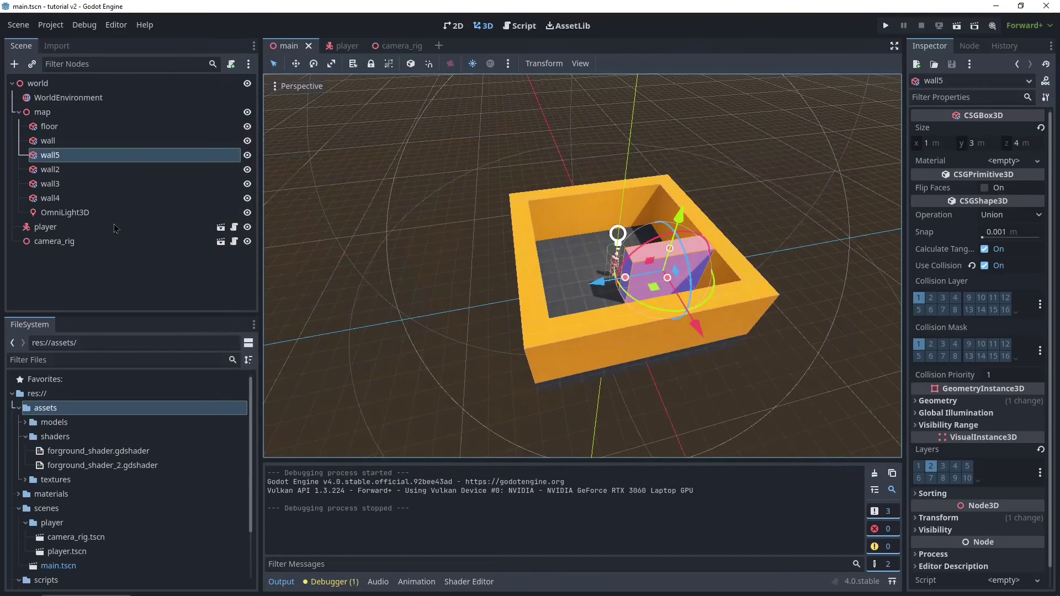
Begin attaching a new GDScript to wall5 and create a world folder inside res://scripts as its location
right_click(71, 156)
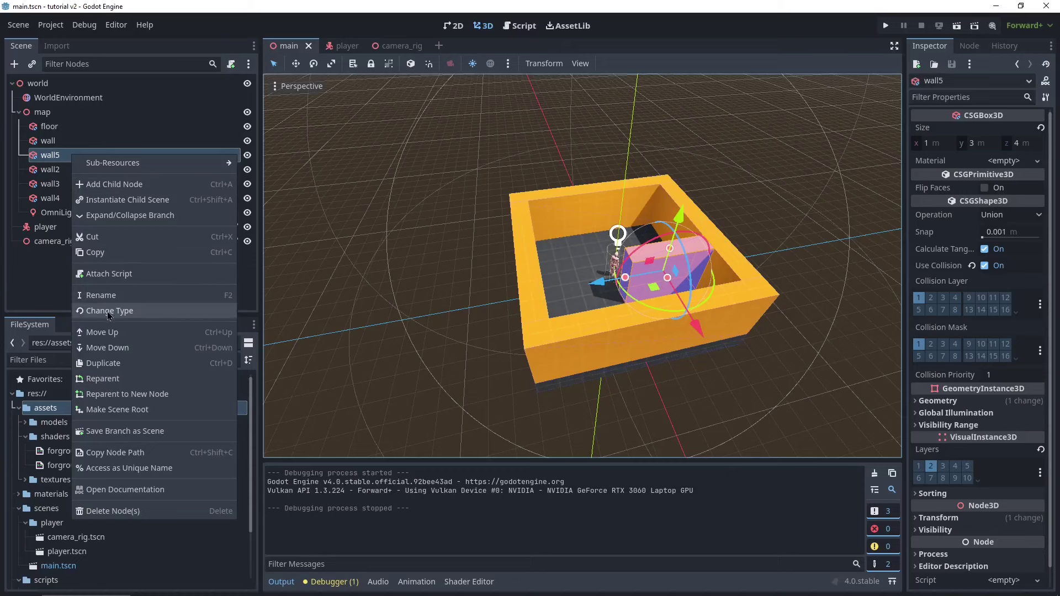
left_click(129, 274)
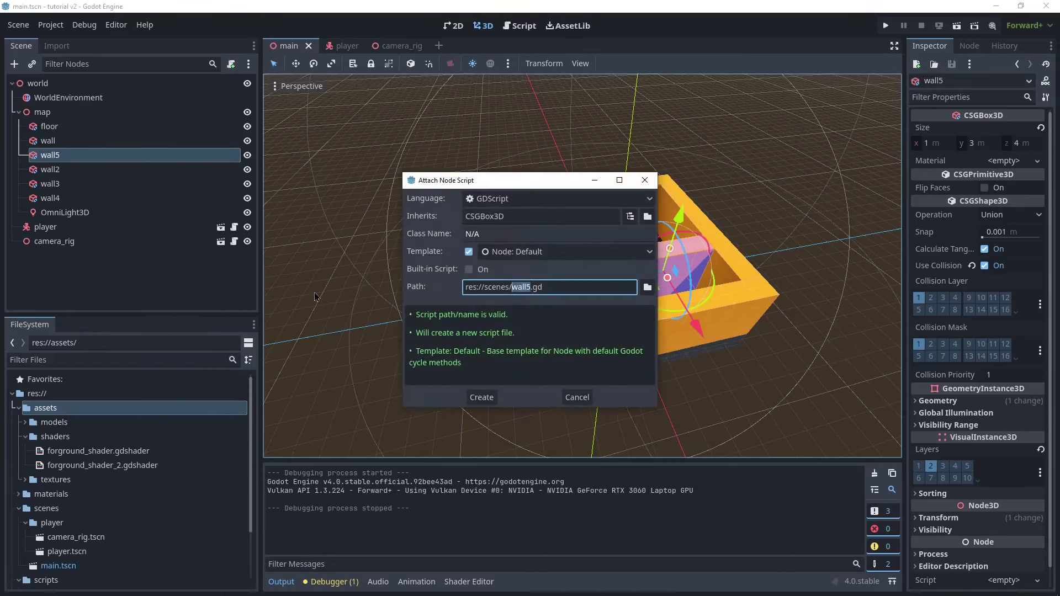
left_click(647, 287)
left_click(277, 115)
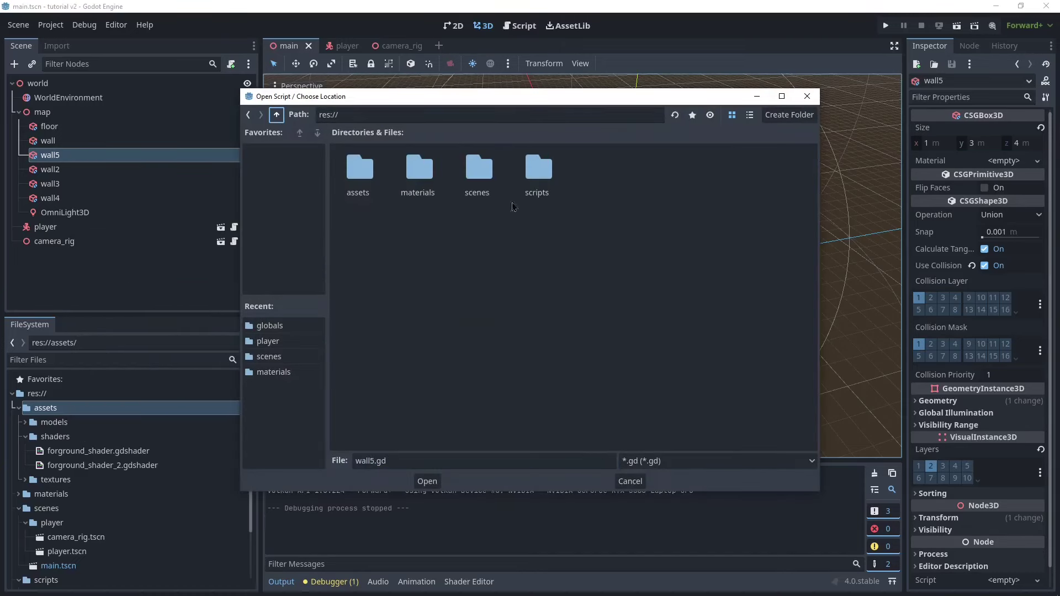
double_click(538, 170)
left_click(789, 115)
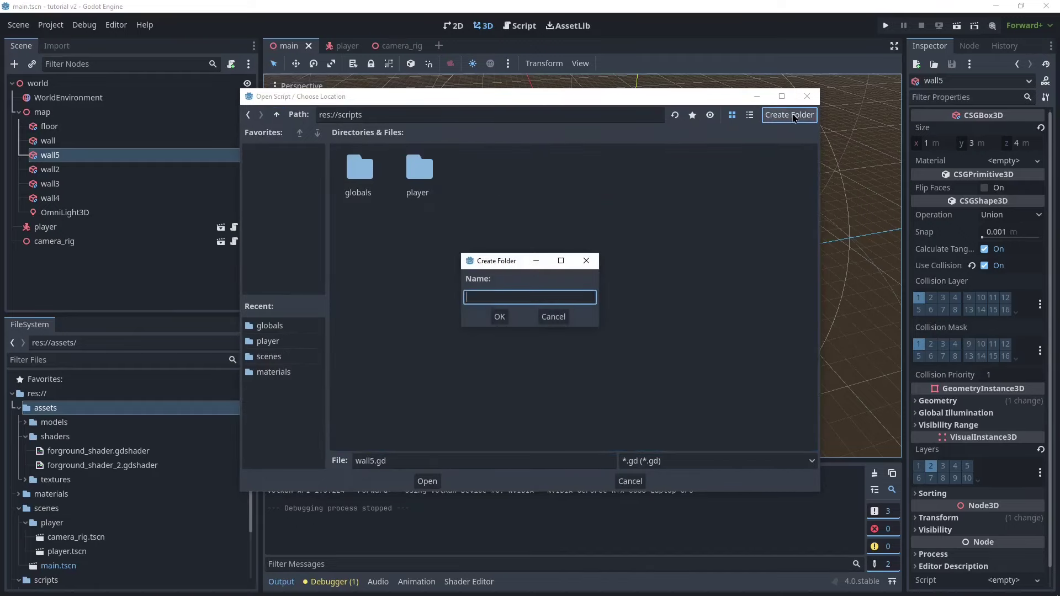
type("world")
key("Return")
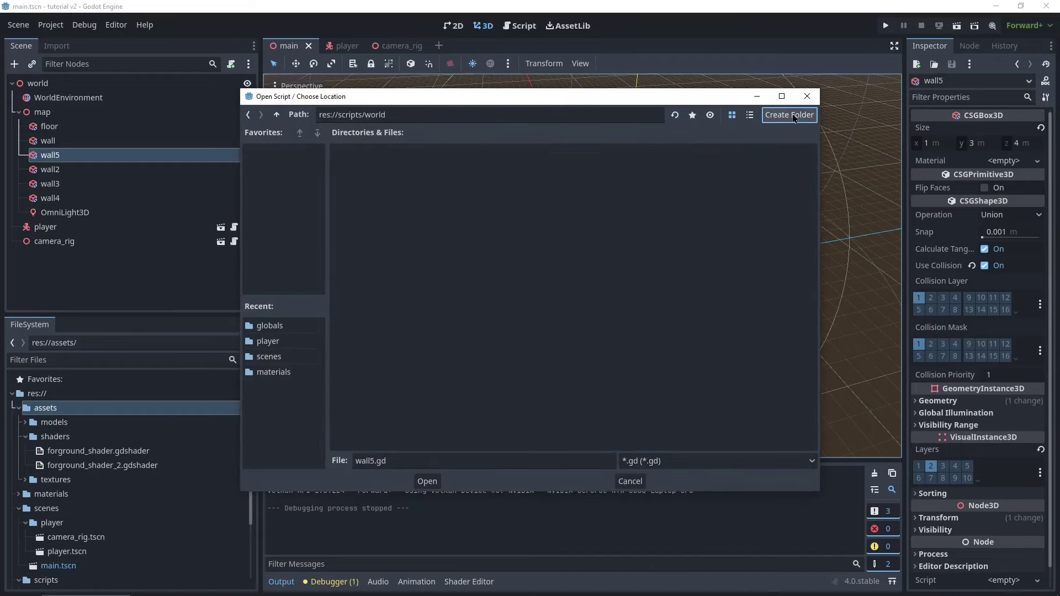
Name the wall5 script auto_hider and create it in res://scripts/world
left_click(407, 461)
key("ctrl+a")
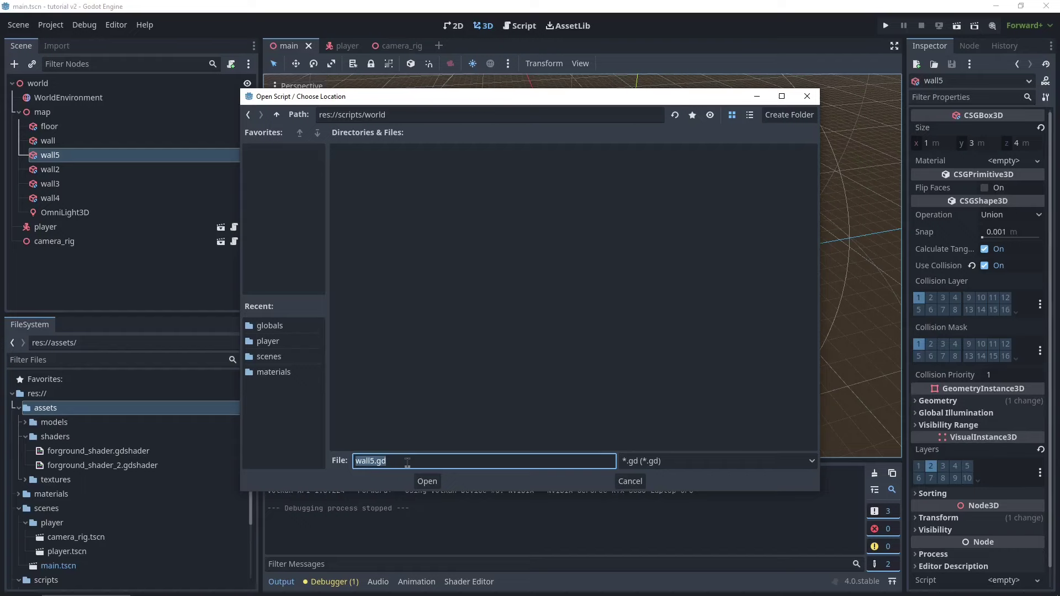
type("auto_hider")
key("Return")
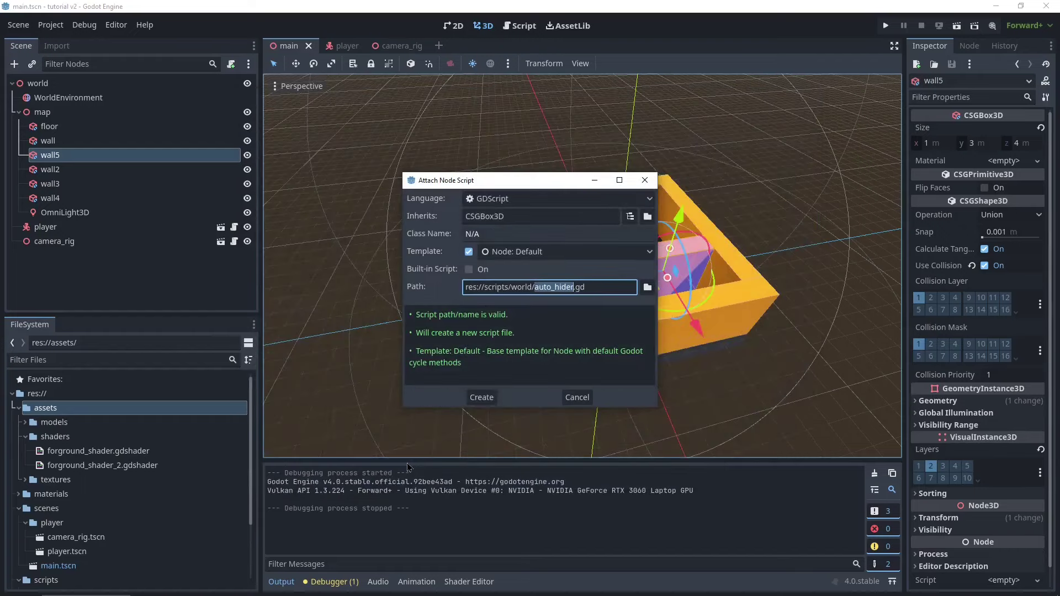
left_click(481, 396)
Remove the _ready function and the template comments from auto_hider.gd, keeping _process, and save
left_click(567, 286)
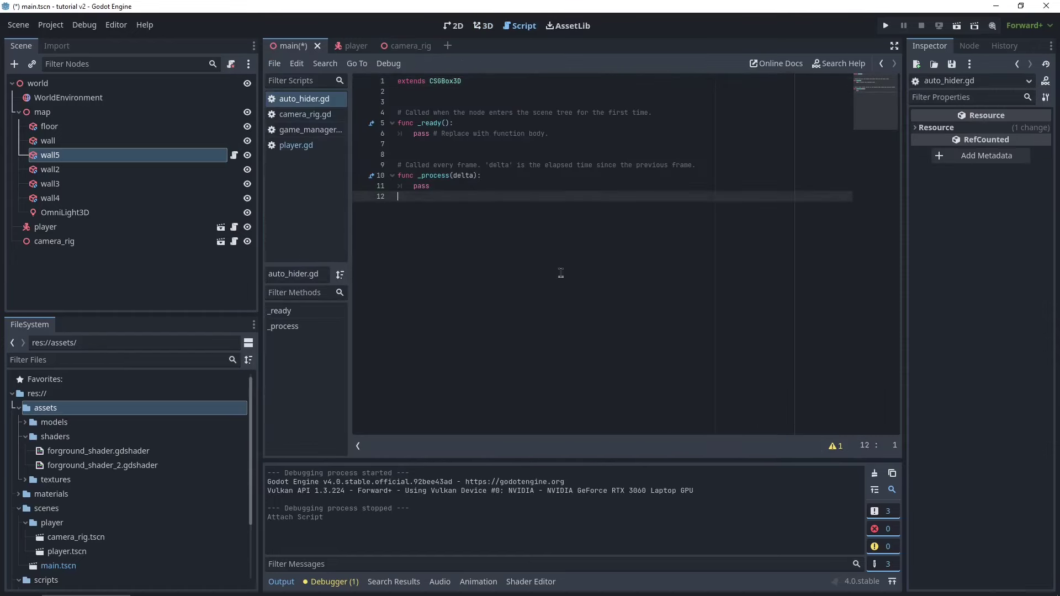
left_click_drag(700, 165, 479, 105)
key("BackSpace")
key("ctrl+s")
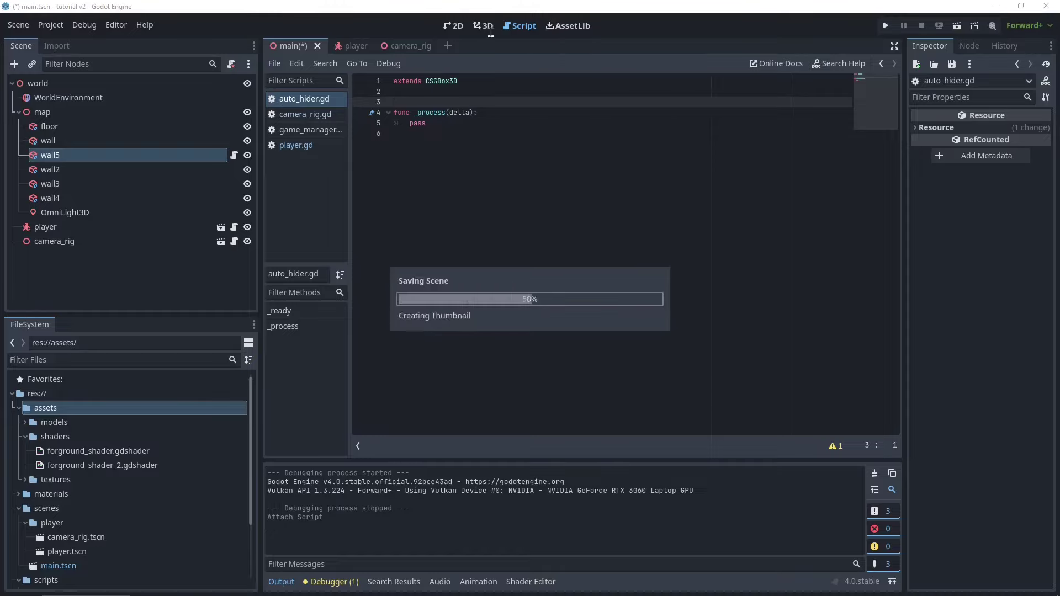
Examine where the inner wall stands relative to the player and outer walls in 3D, and view the camera_rig and player scenes
left_click(485, 26)
scroll(498, 199, "up", 8)
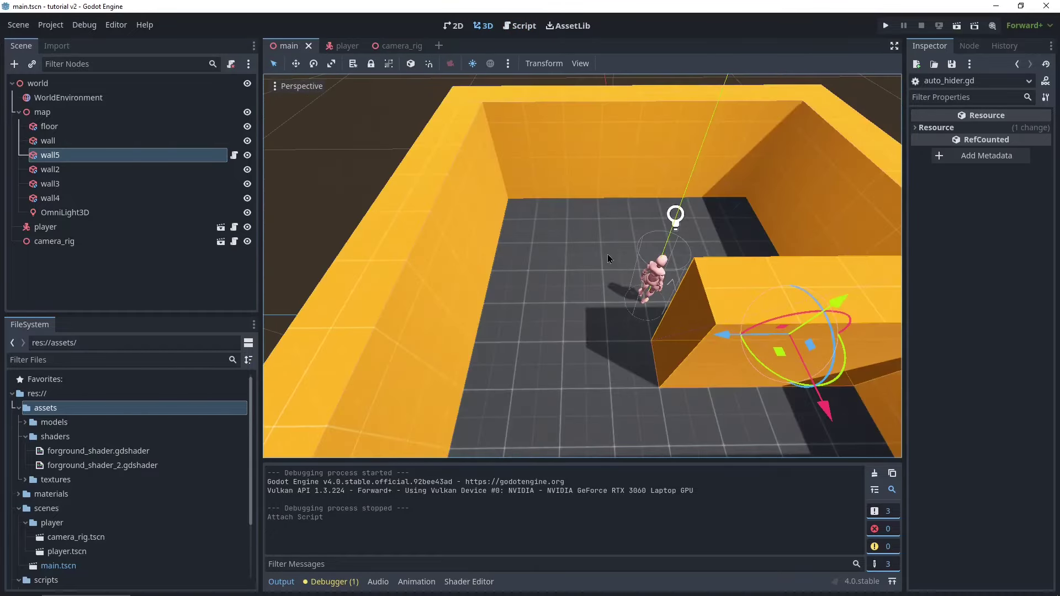
scroll(604, 254, "down", 4)
scroll(621, 275, "up", 2)
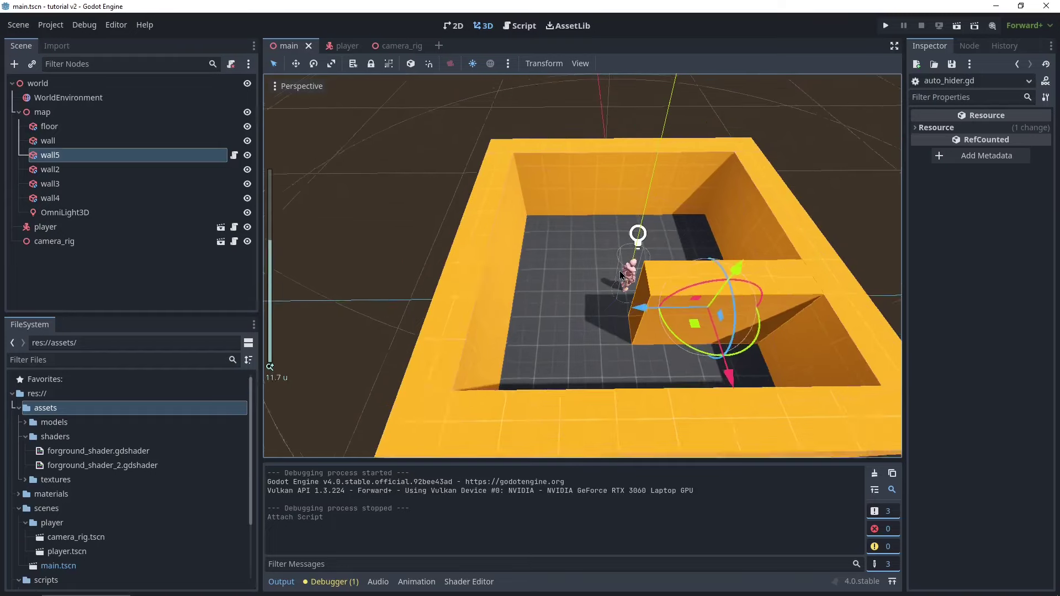
scroll(620, 270, "down", 5)
scroll(632, 294, "up", 5)
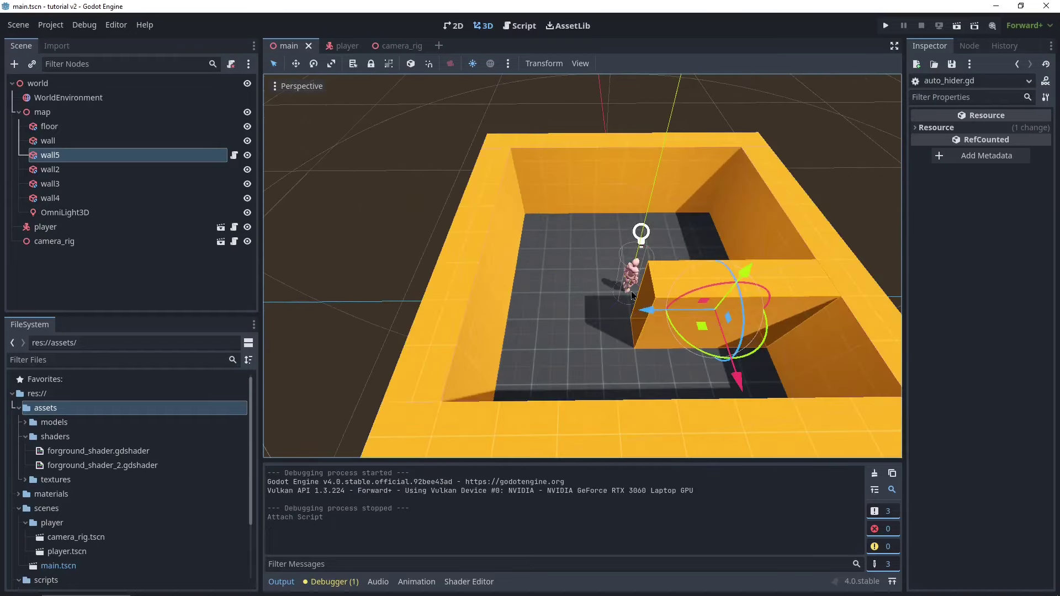
middle_click_drag(530, 326, 614, 325)
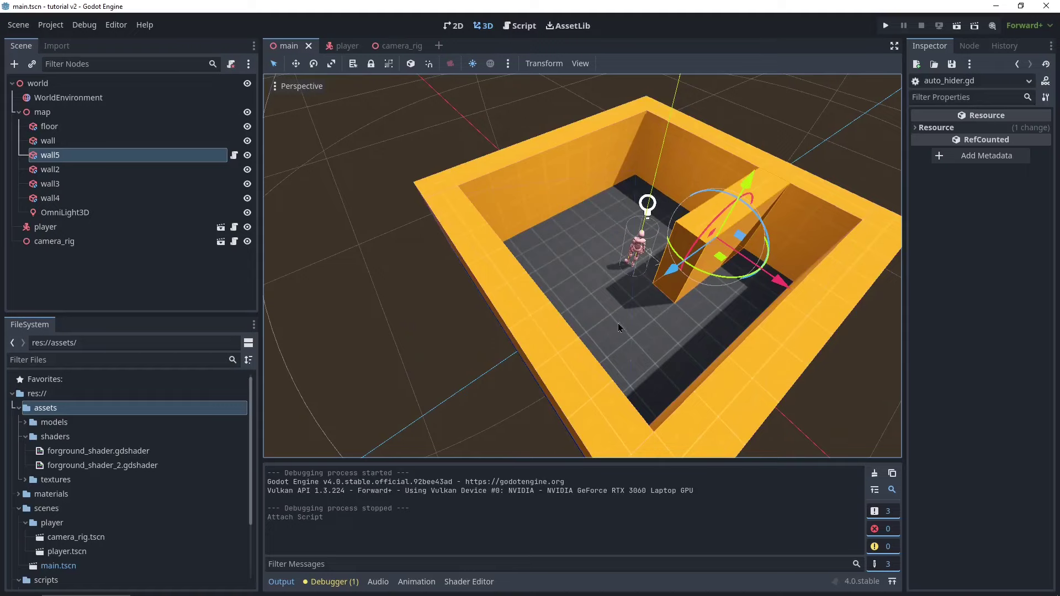
scroll(668, 301, "down", 6)
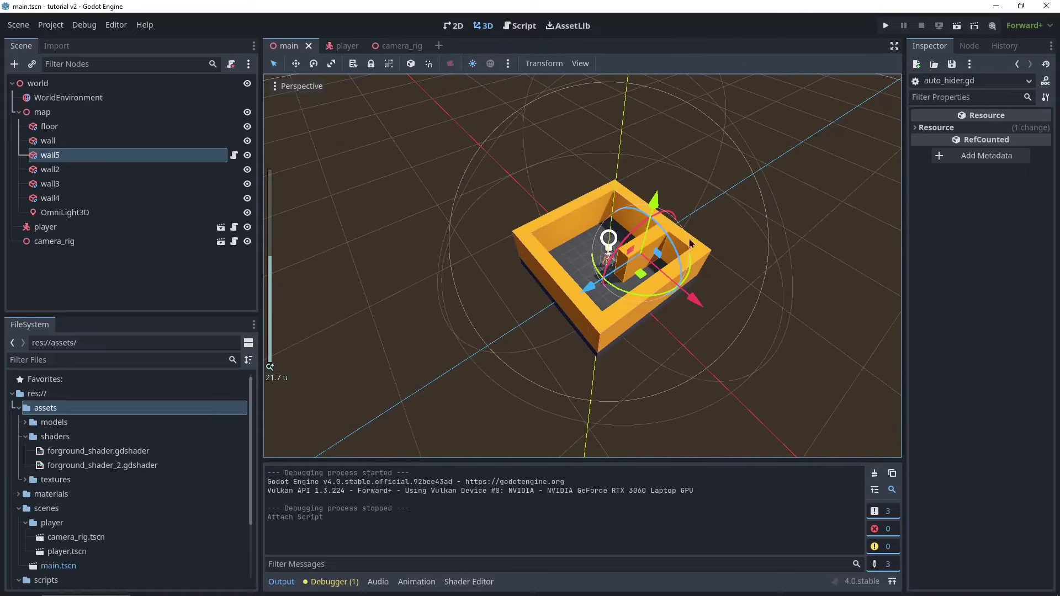
scroll(657, 290, "up", 4)
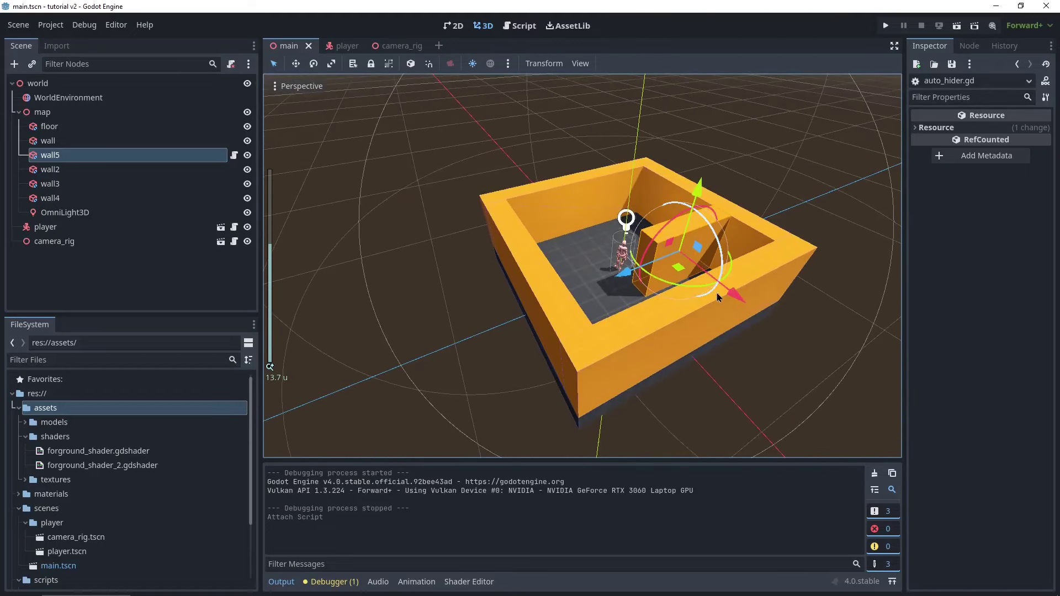
left_click(389, 52)
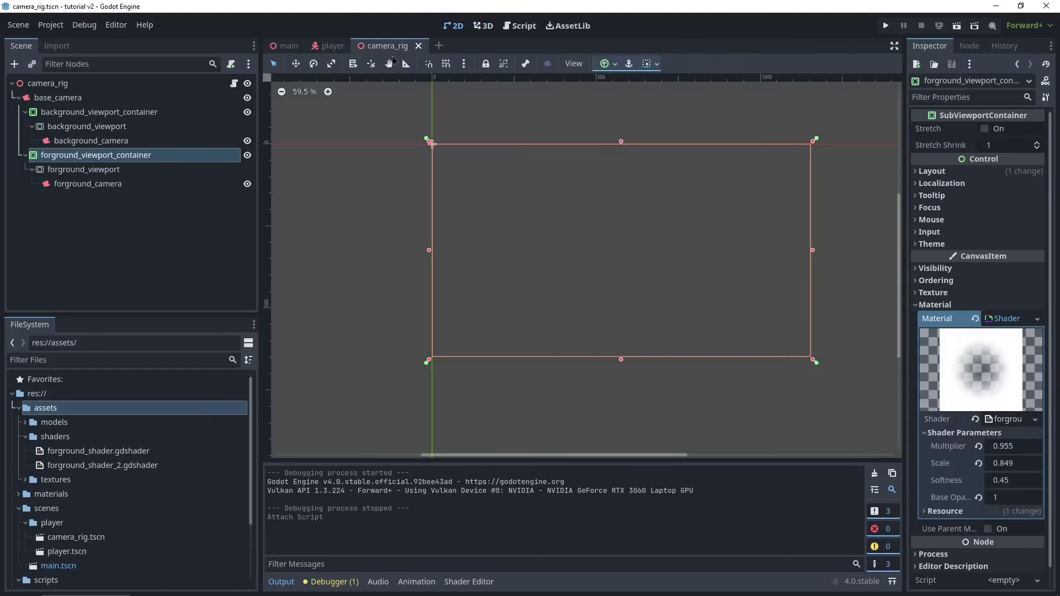
left_click(338, 47)
Declare a function set_to_forground() below _process in auto_hider.gd
left_click(517, 27)
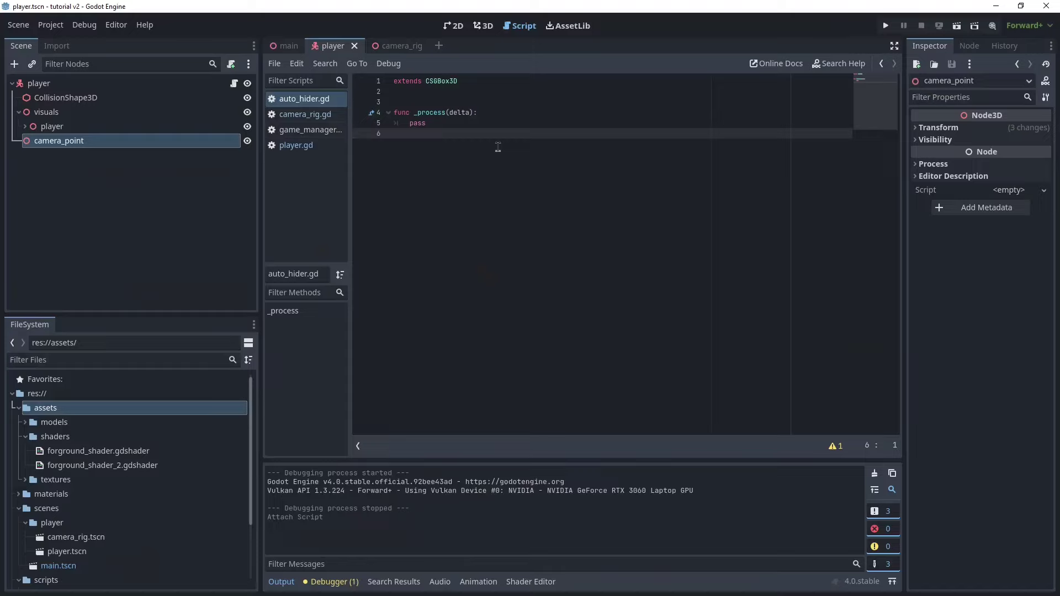
key("Return")
key("Return")
type("func ")
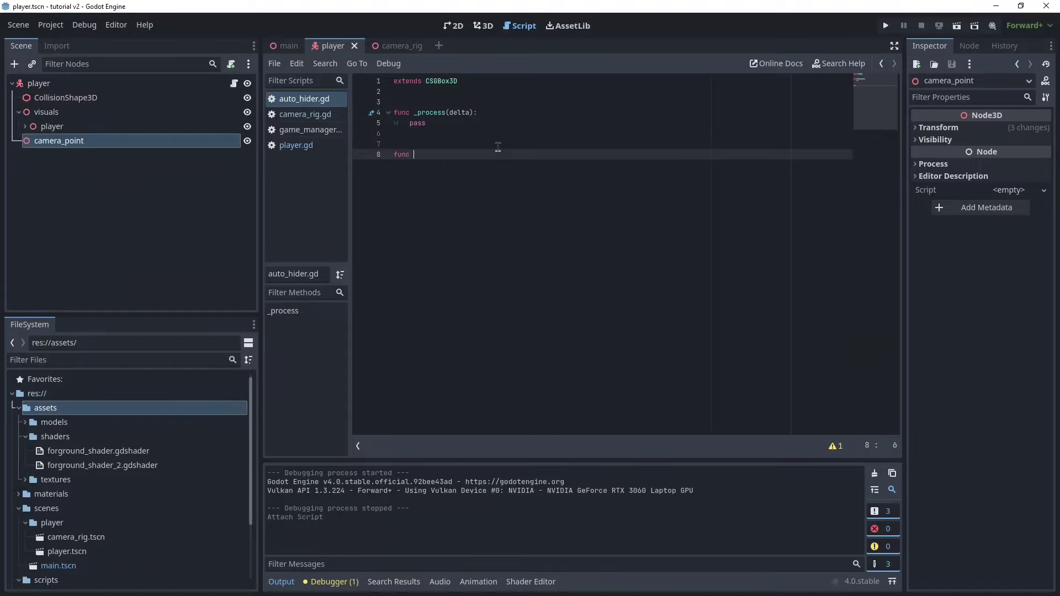
type("set_to_f")
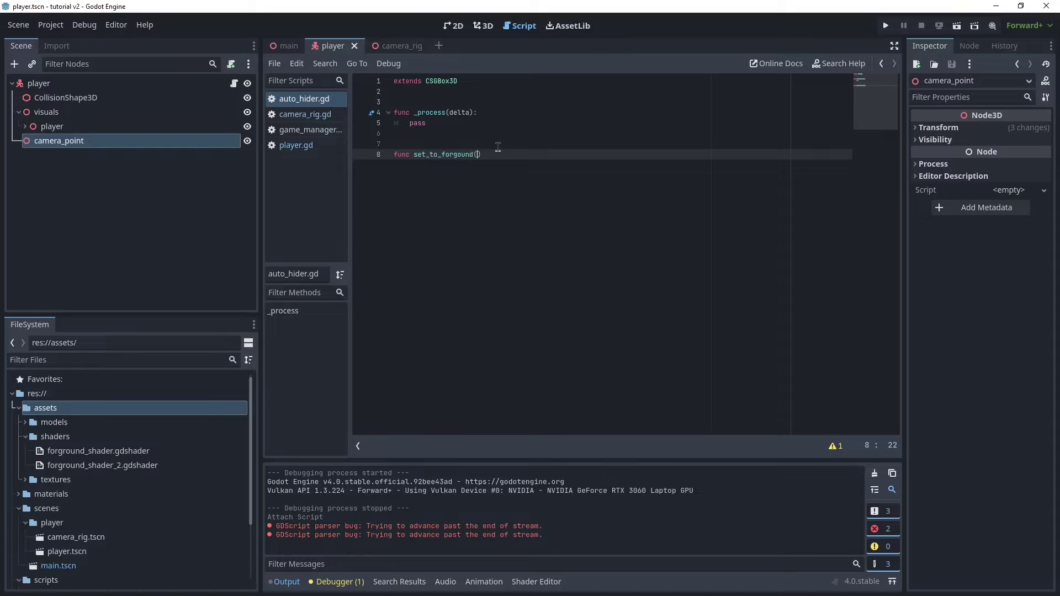
type("orground")
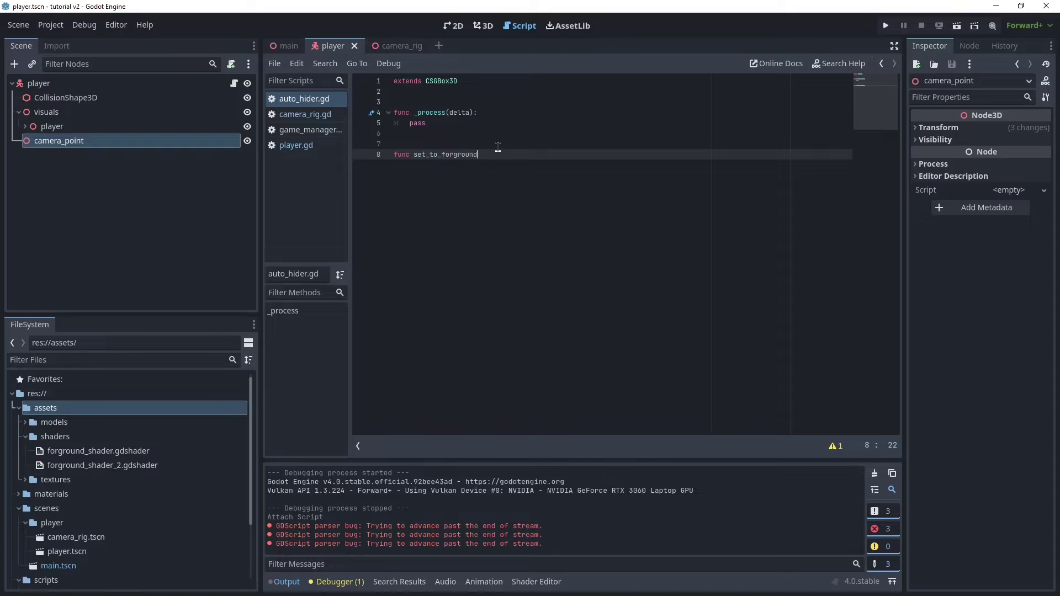
type("():")
key("Return")
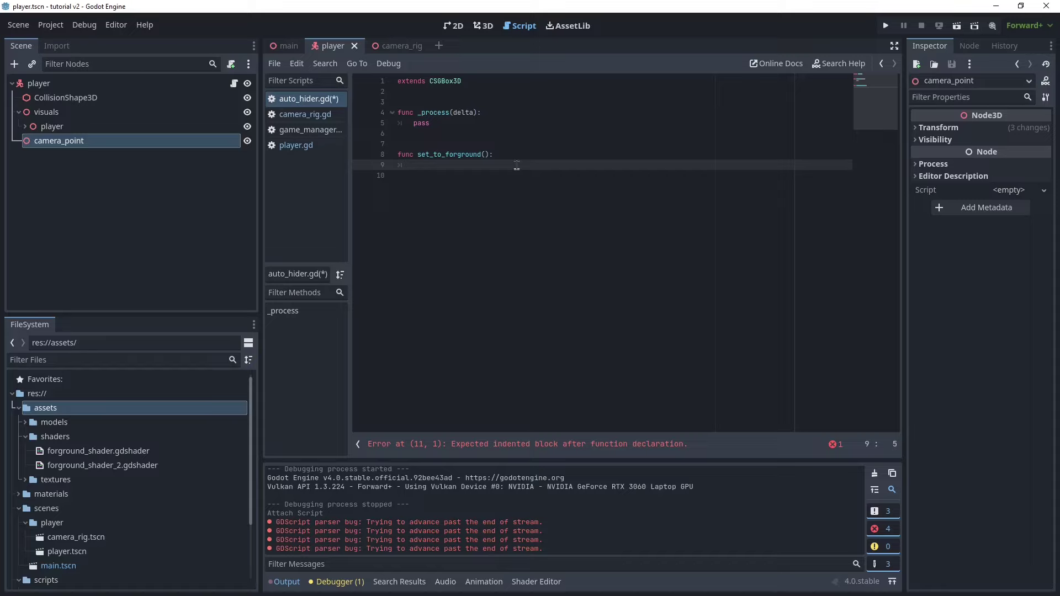
Make set_to_forground() enable visual layer 2 with set_layer_mask_value(2,true)
type("set_layer_mask_value()")
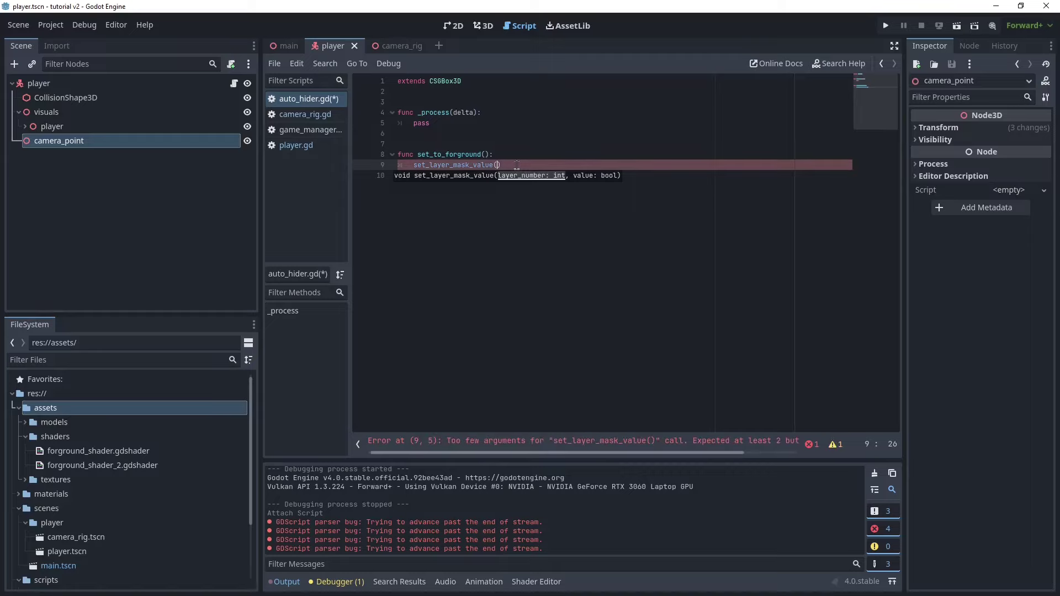
type("2,")
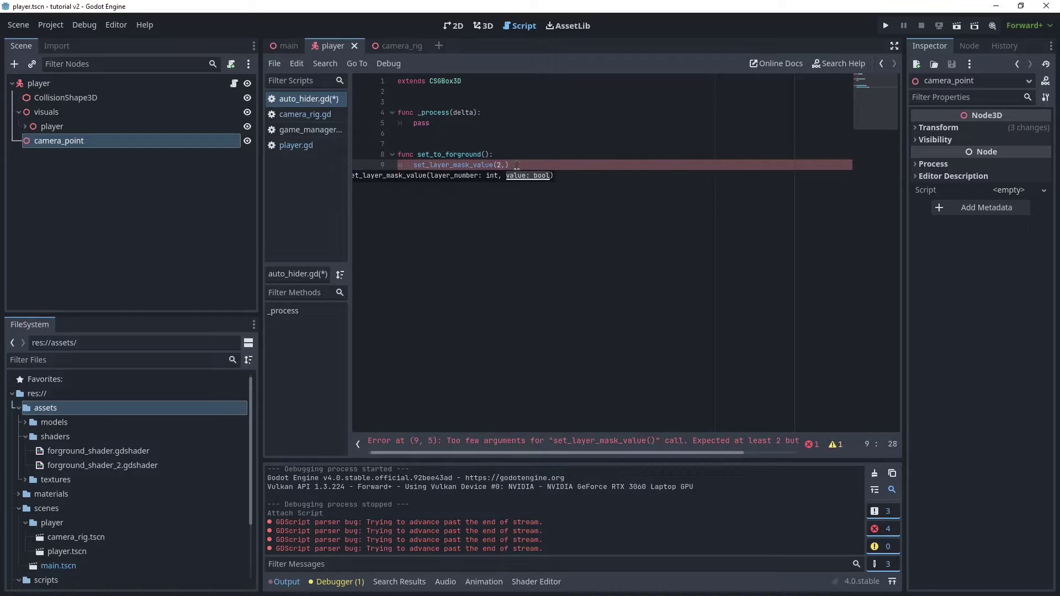
type("true")
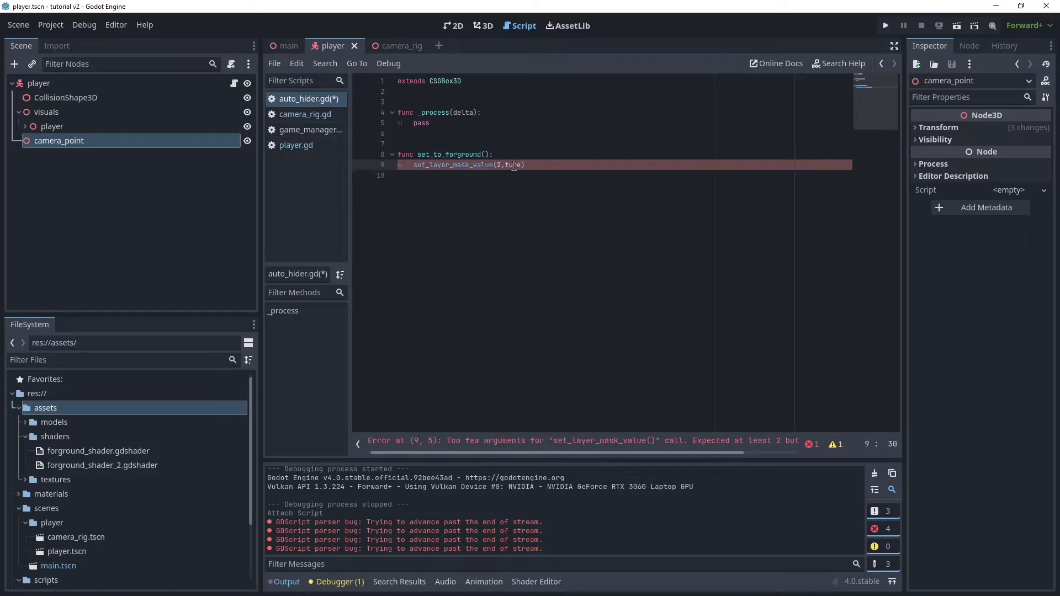
Duplicate the set_layer_mask_value line inside set_to_forground()
left_click_drag(527, 165, 411, 168)
key("ctrl+c")
left_click(539, 158)
key("Return")
key("ctrl+v")
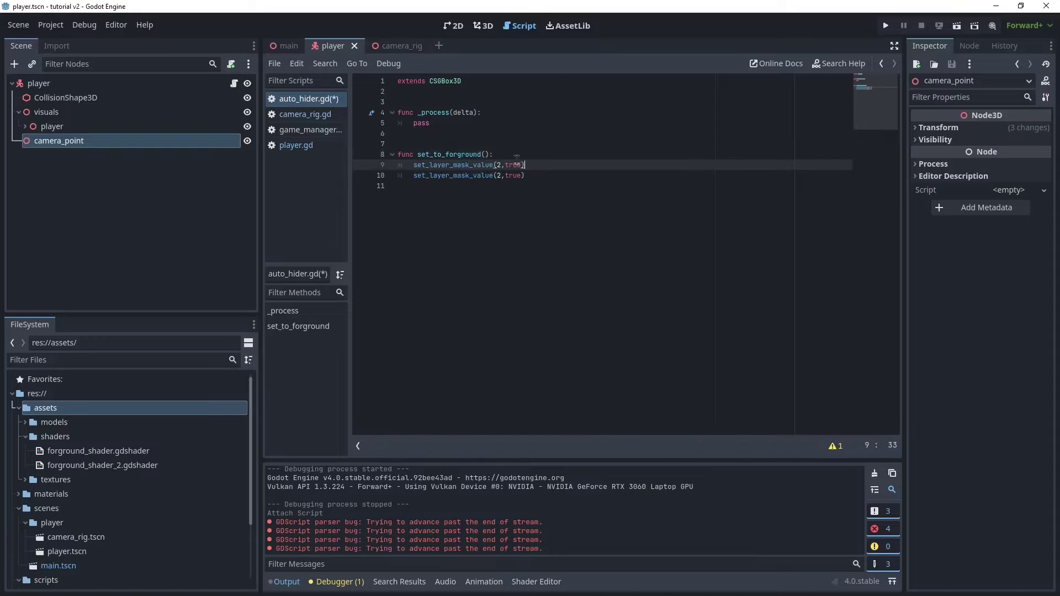
Change the first call in set_to_forground() to set_layer_mask_value(1,false) and save the script
left_click_drag(501, 165, 497, 165)
key("Delete")
type("1")
double_click(513, 165)
type("false")
left_click(535, 199)
key("ctrl+s")
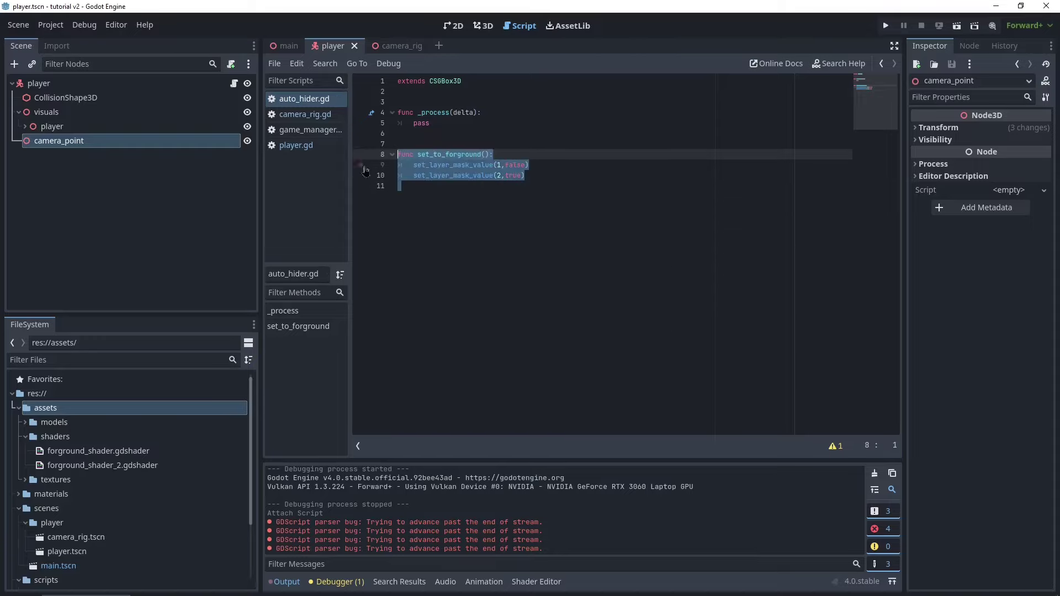
Paste a copy of the set_to_forground() function below the original and rename it set_to_background()
key("Return")
key("ctrl+v")
double_click(450, 197)
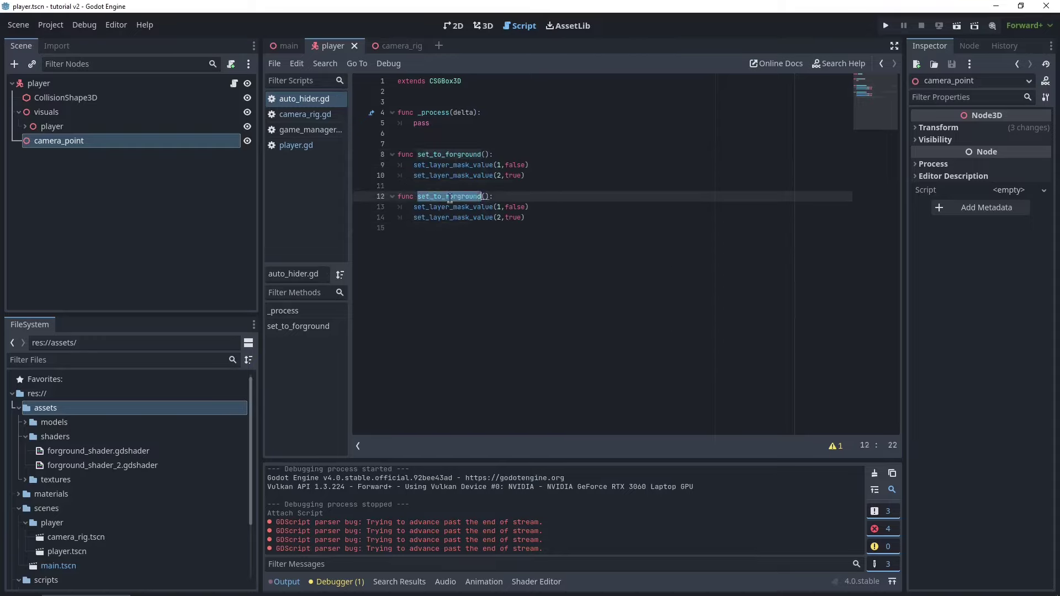
type("set_to_bac")
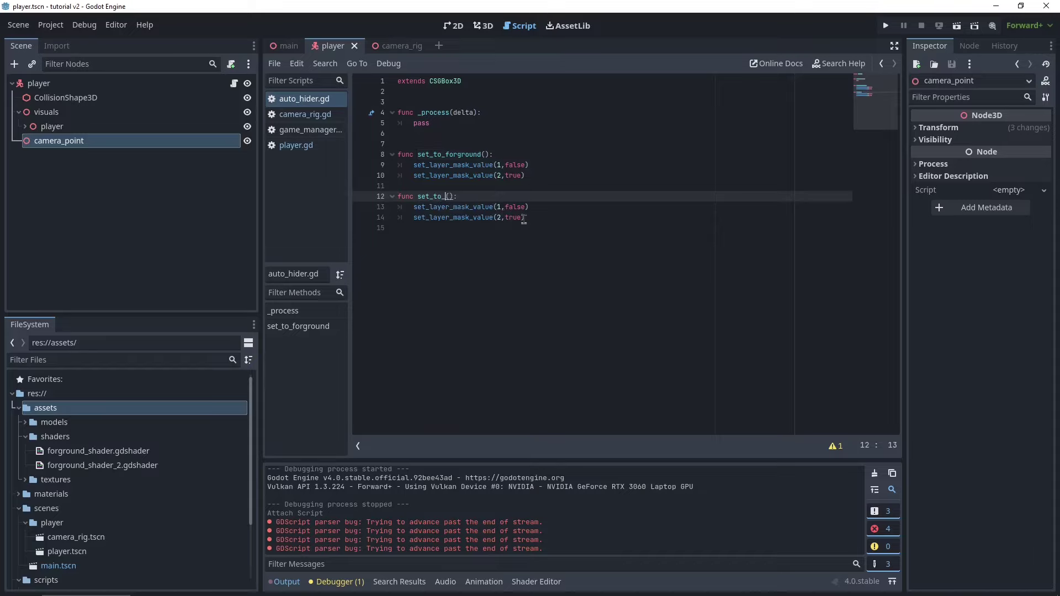
type("kground")
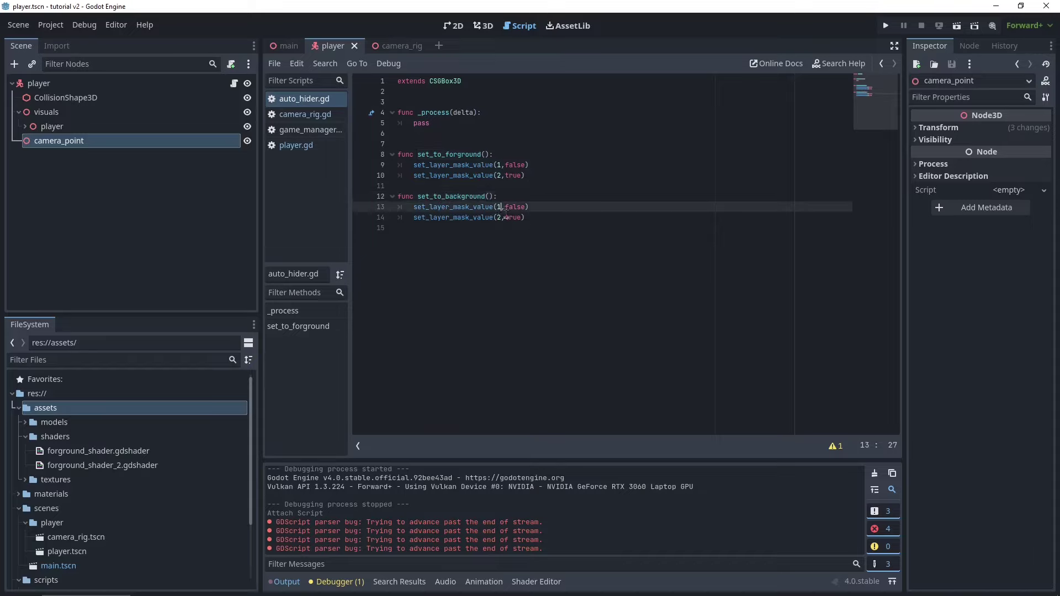
In set_to_background(), set the mask value of layer 1 to true and layer 2 to false, and save the script
double_click(515, 208)
type("true")
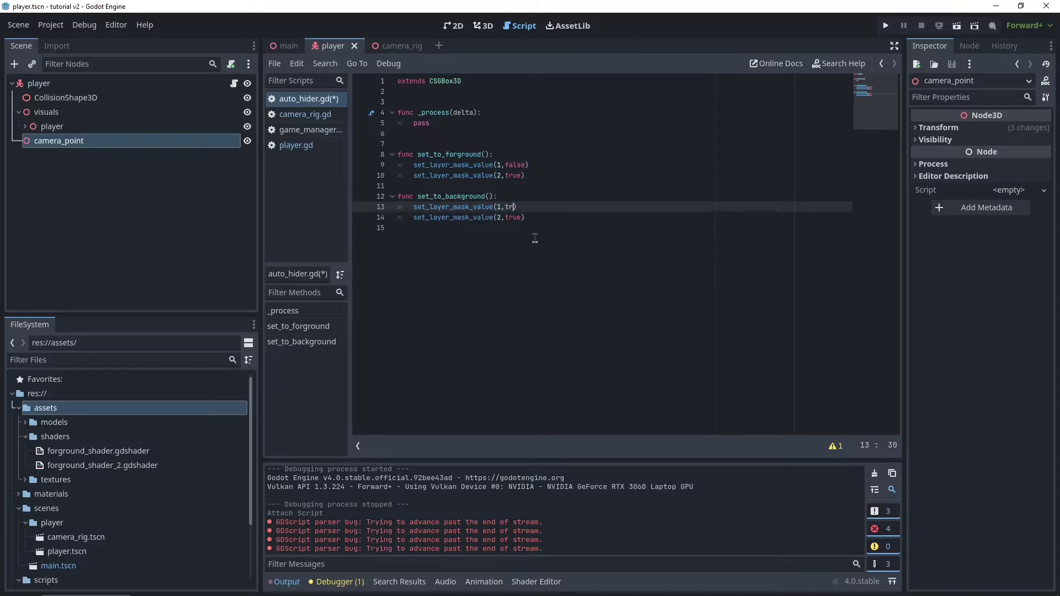
left_click_drag(398, 209, 577, 210)
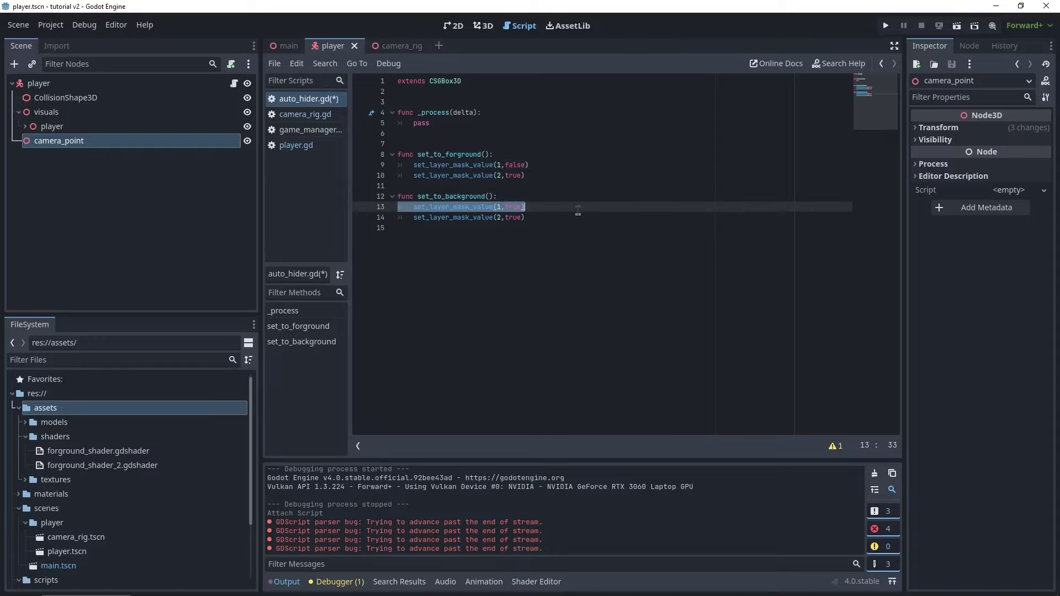
left_click(540, 228)
double_click(513, 220)
type("false")
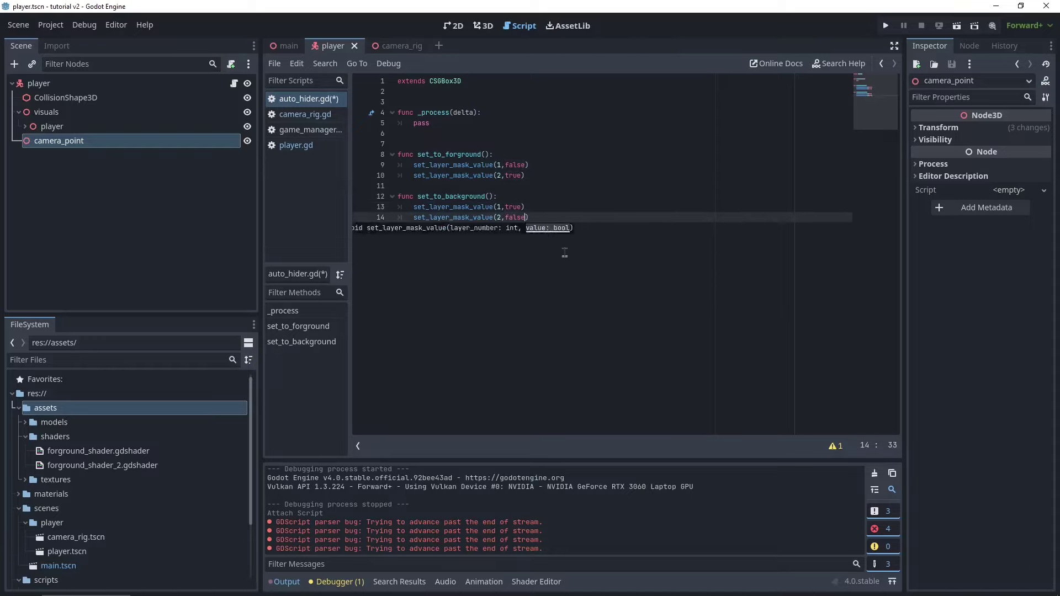
key("Down")
key("ctrl+s")
Replace pass in _process with the condition if GameManager.player.x > position.x
double_click(421, 123)
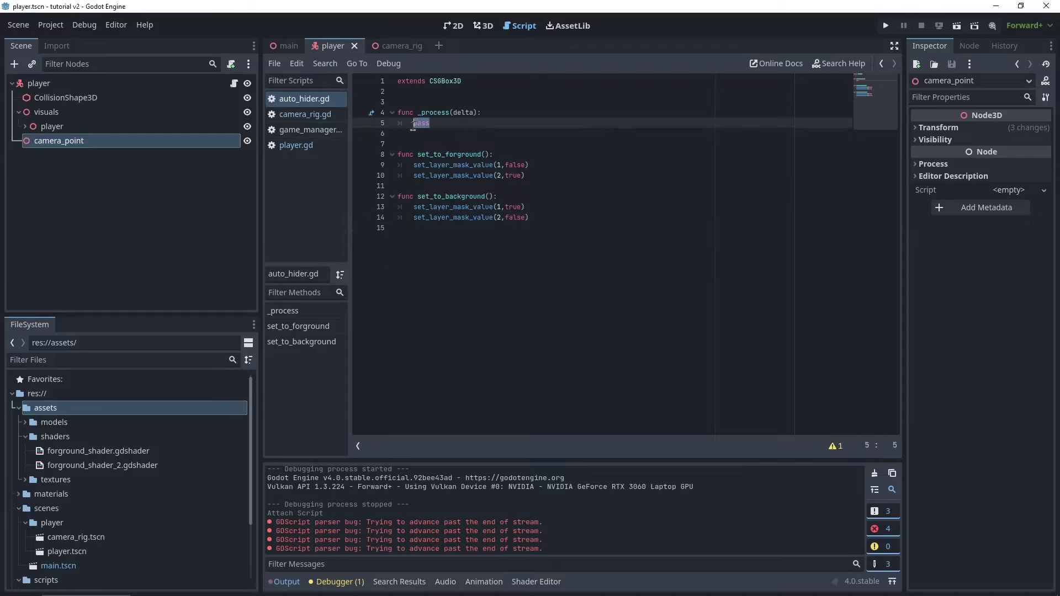
type("if(")
type("player")
key("BackSpace")
key("BackSpace")
key("BackSpace")
key("BackSpace")
key("BackSpace")
key("BackSpace")
type("GameManager.player")
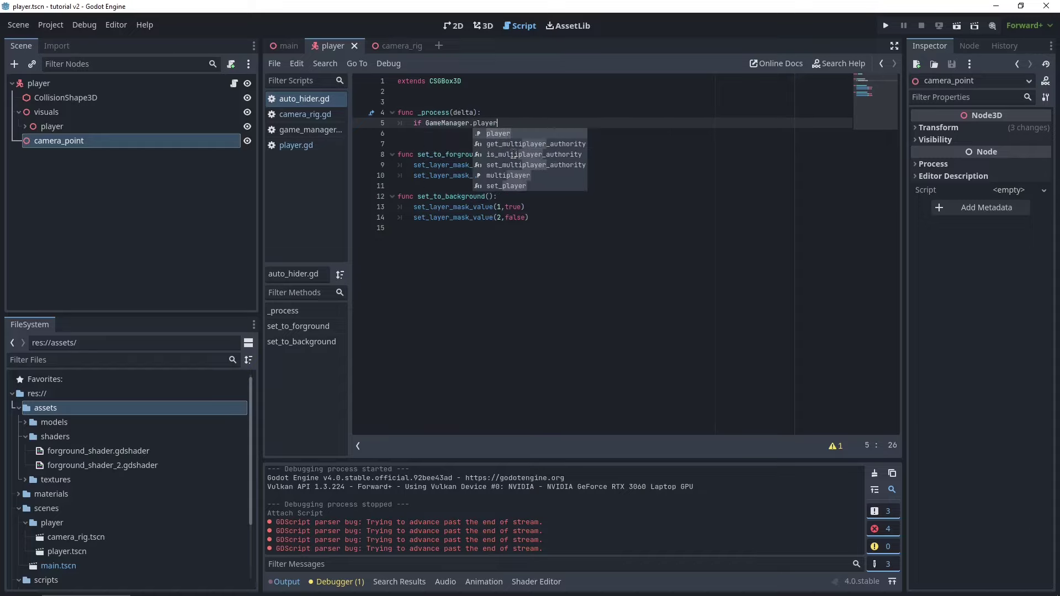
type(" x")
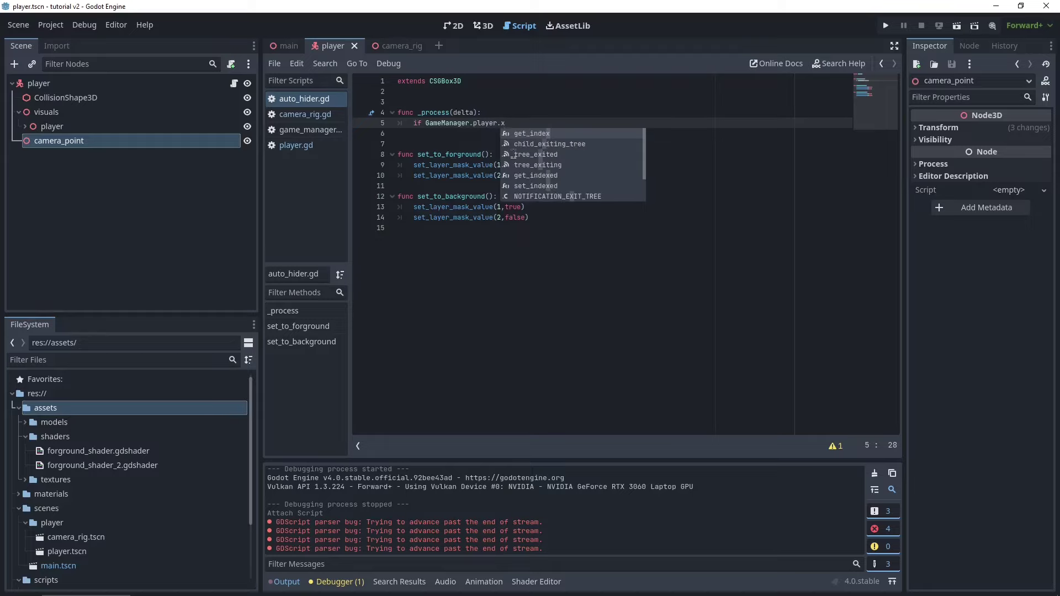
type(" > p")
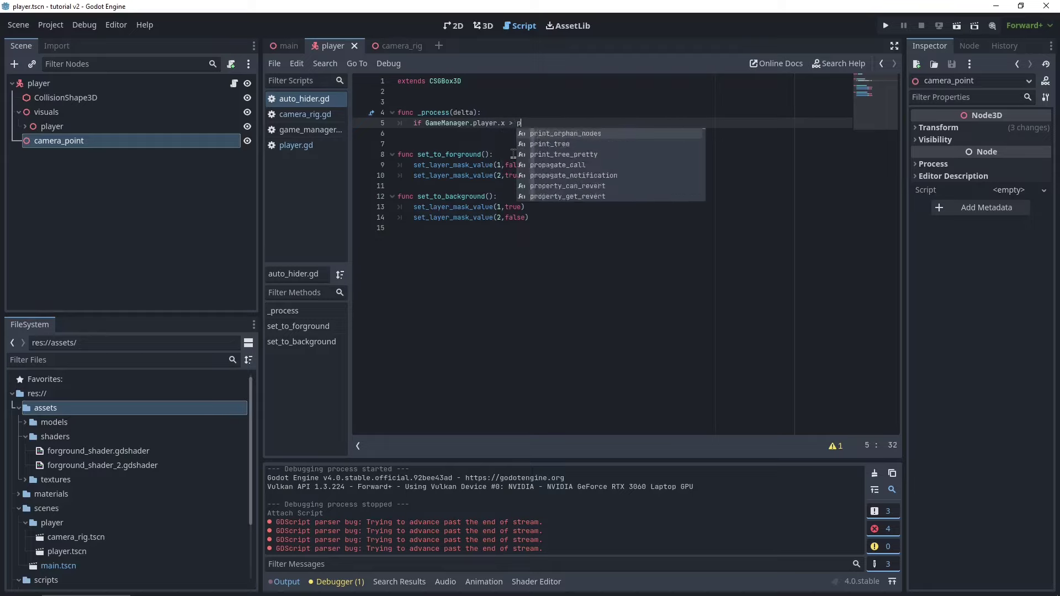
type("osition.x")
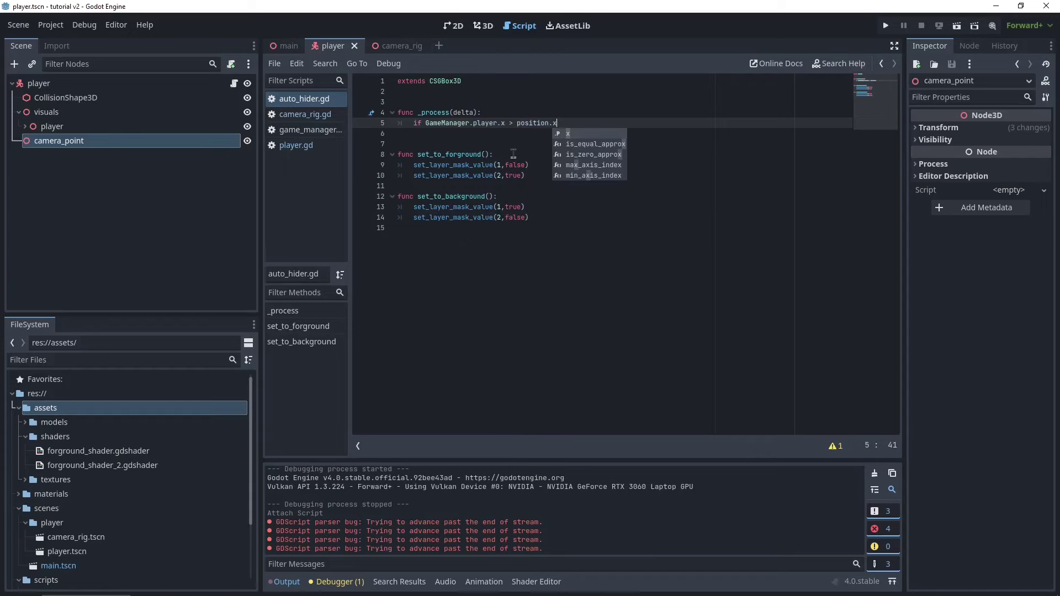
Check wall5 in the main scene's 3D view, and complete the if branch in _process with a call to set_to_background()
left_click(483, 27)
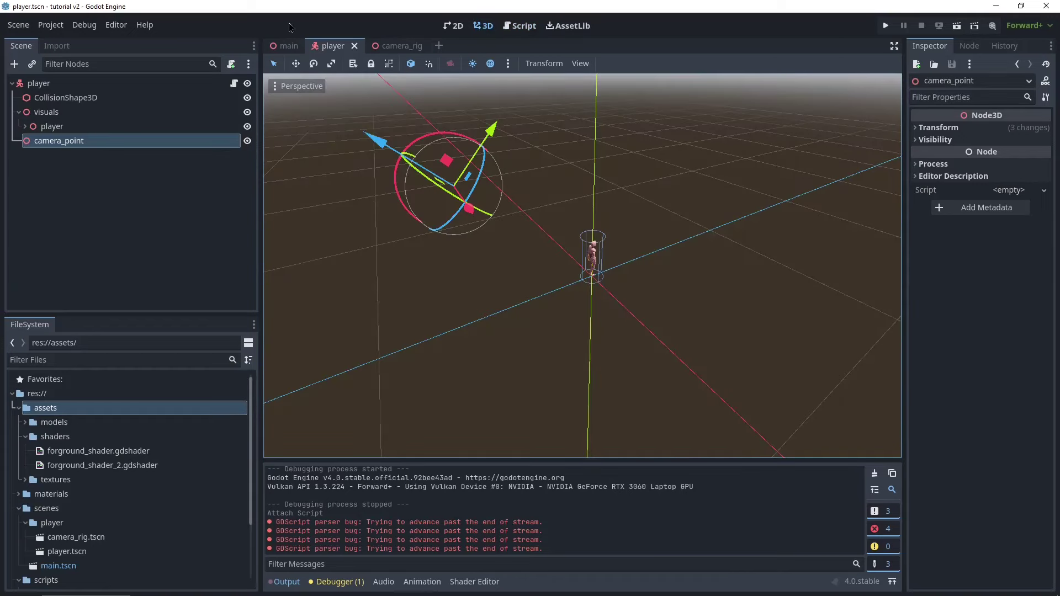
left_click(285, 46)
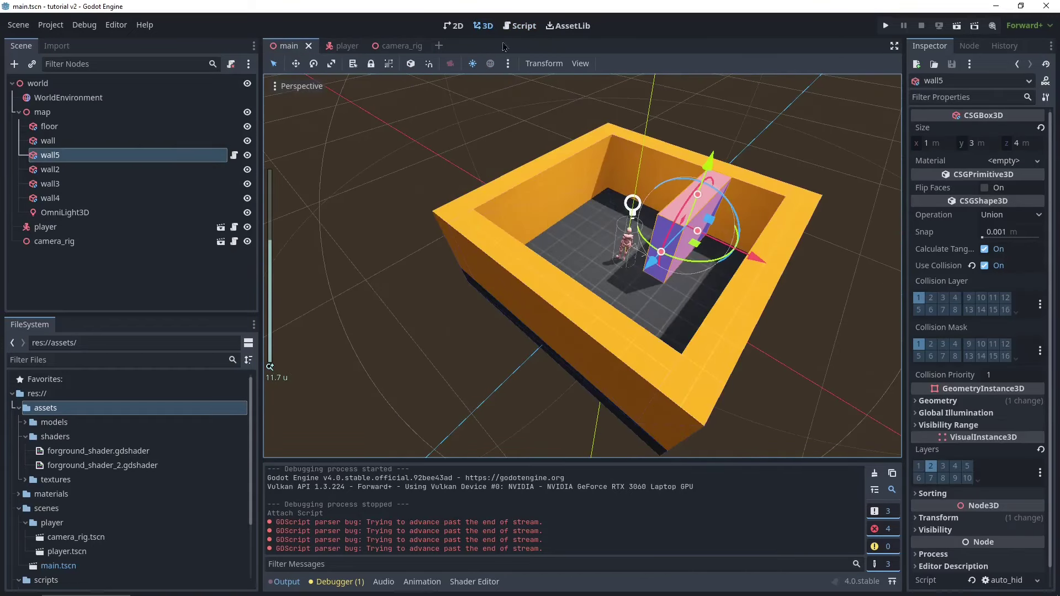
left_click(524, 26)
left_click(587, 126)
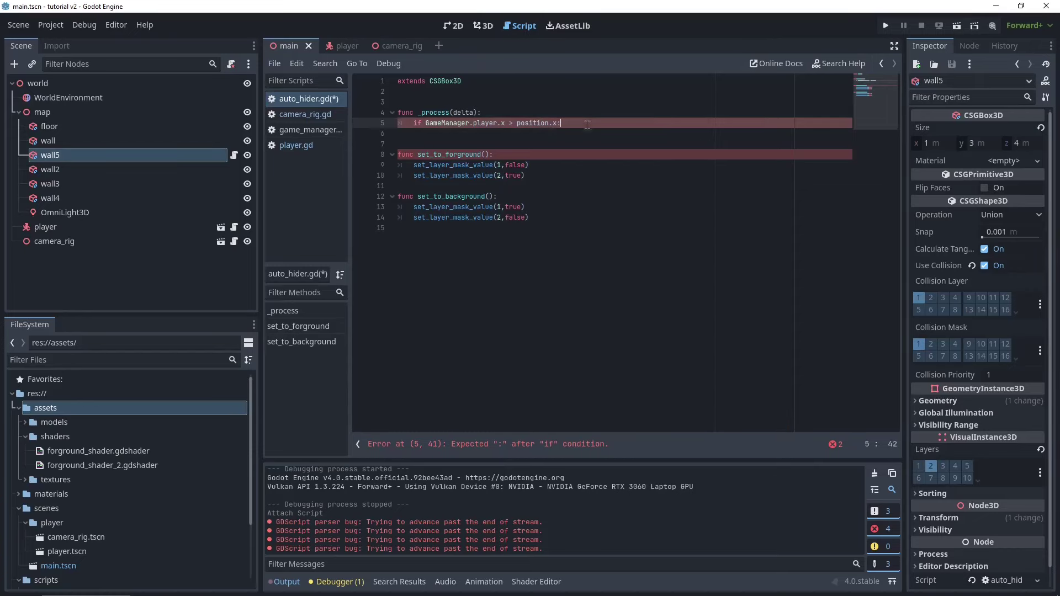
key("Return")
type("set_")
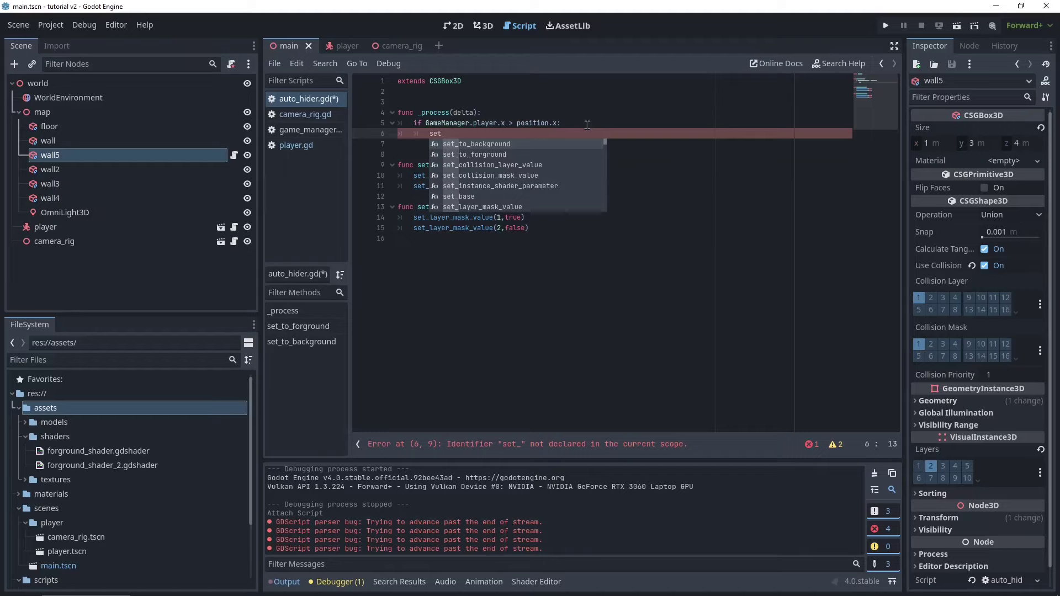
key("Return")
Add an else branch to the condition in _process that calls set_to_forground()
key("Return")
key("BackSpace")
type("els")
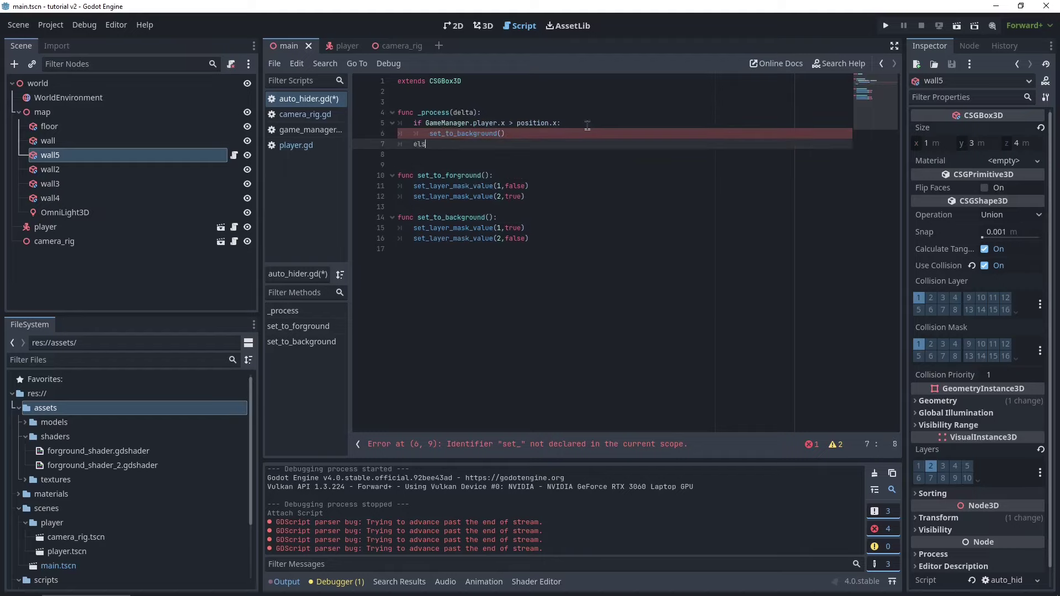
type("e:")
key("Return")
type("set_to")
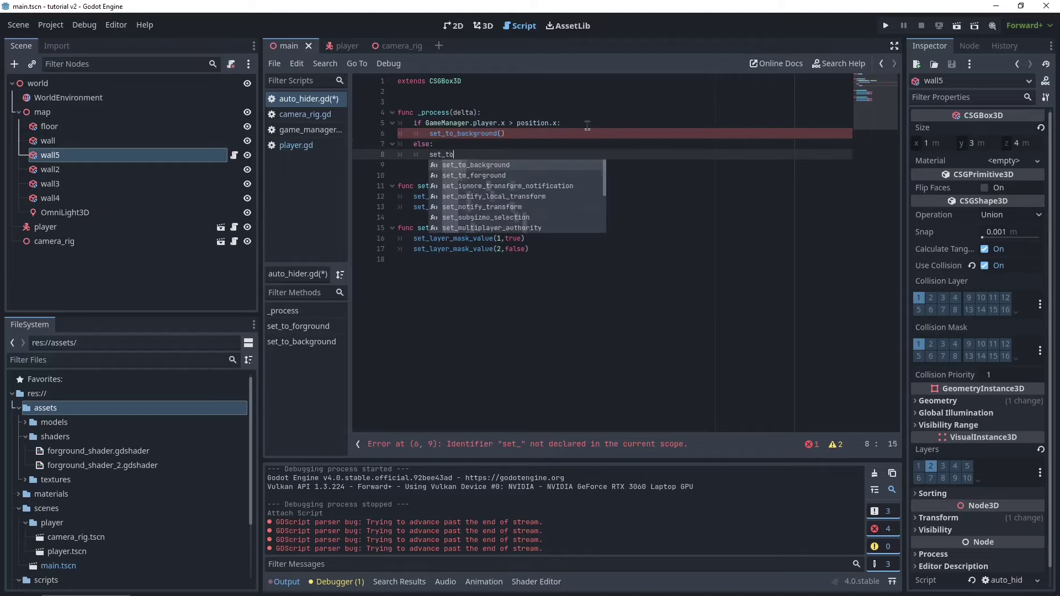
key("Down")
key("Return")
left_click(584, 218)
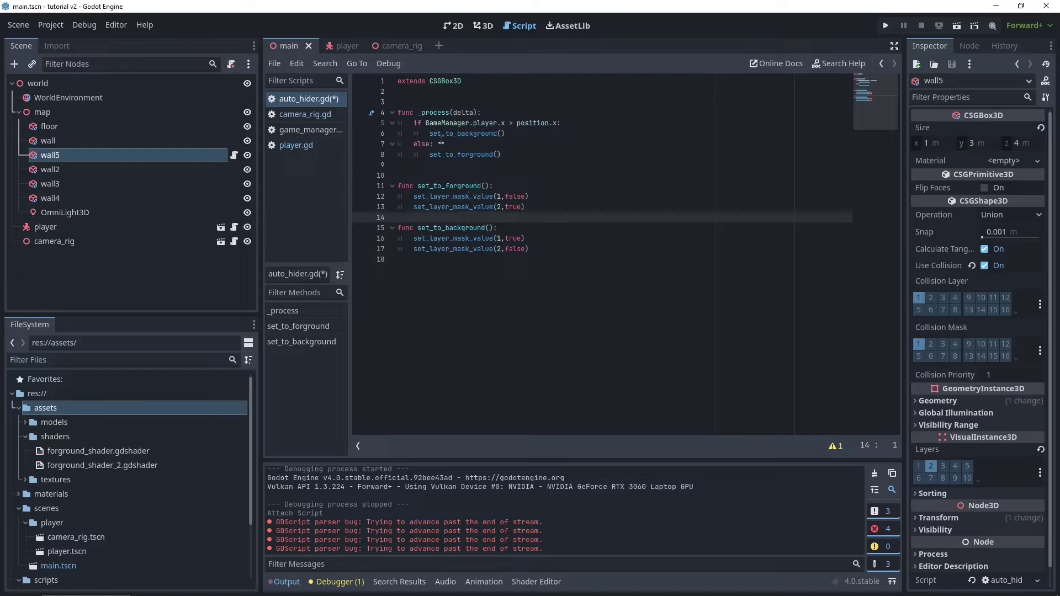
Declare the variable var layer = 0; below the extends line and save the script
left_click(494, 228)
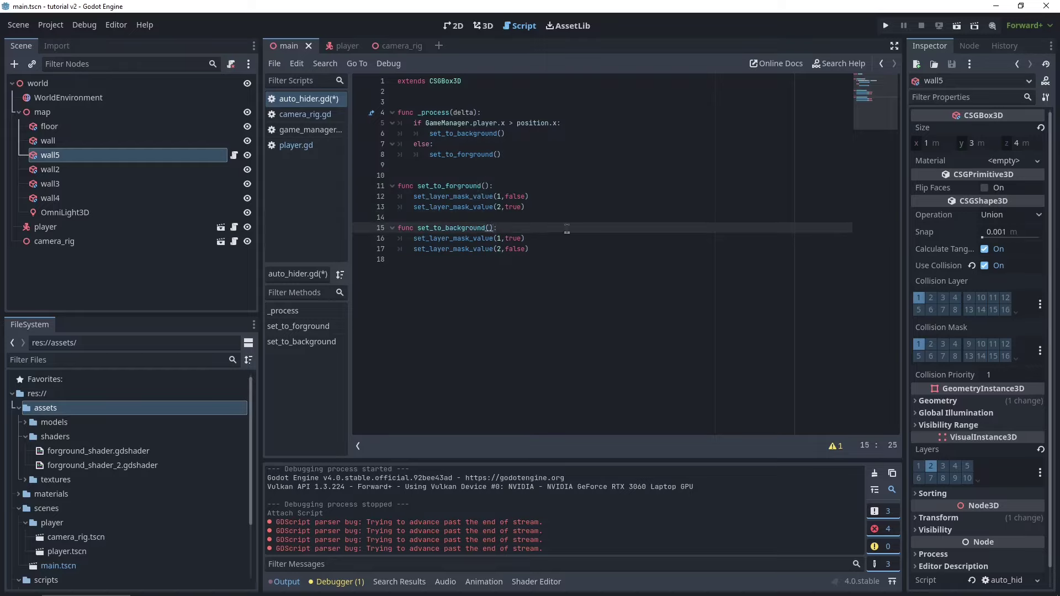
left_click(497, 93)
key("Return")
type("var ")
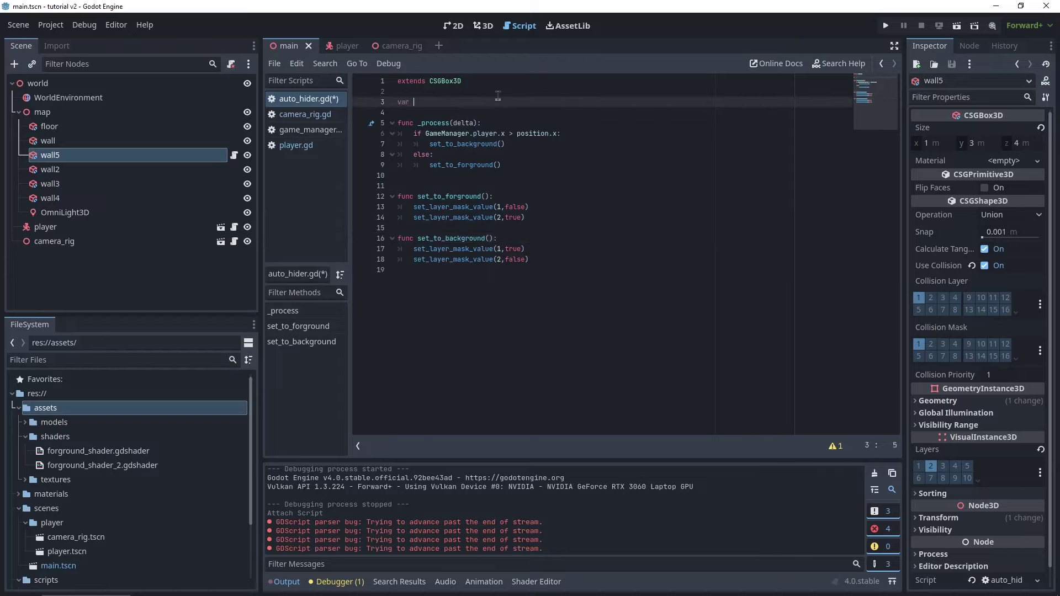
type("layer = 0;")
key("ctrl+s")
Start set_to_forground() with the check if layer != 2: and assign layer = 2 inside it
left_click(495, 196)
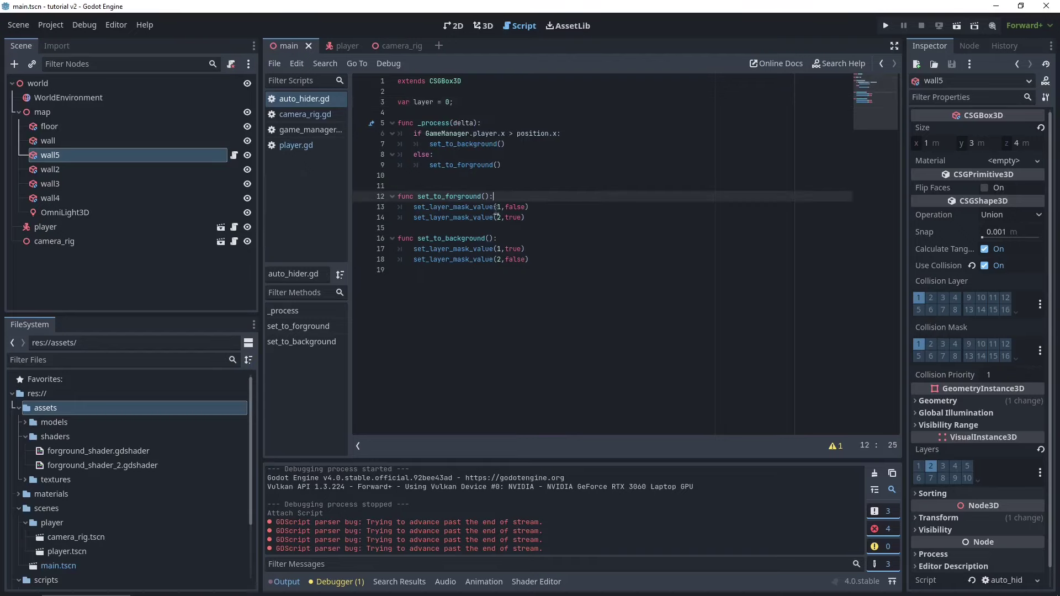
key("Return")
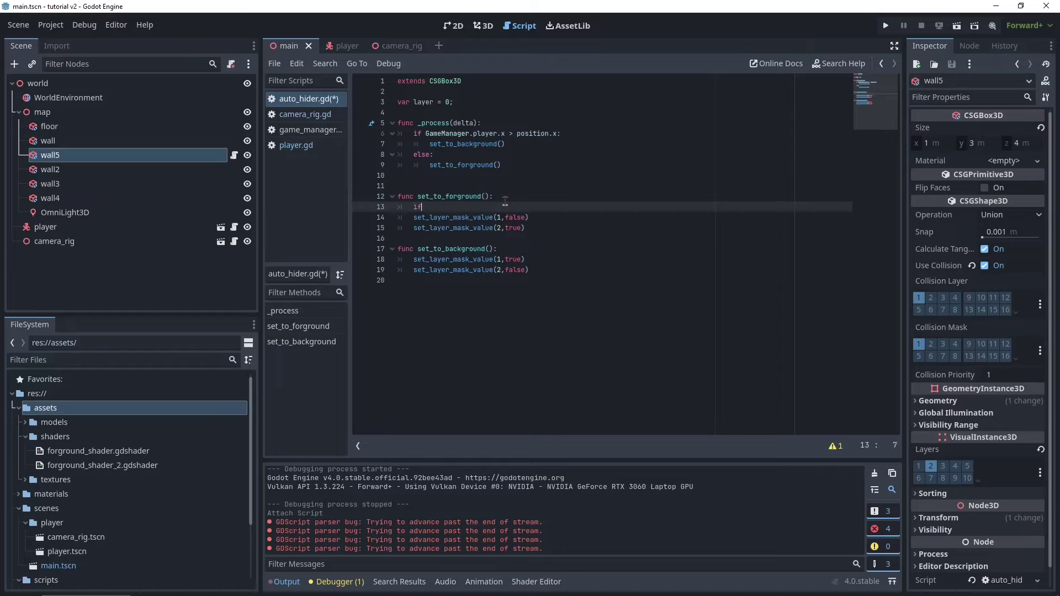
type("if(")
key("BackSpace")
type("layer != 2:")
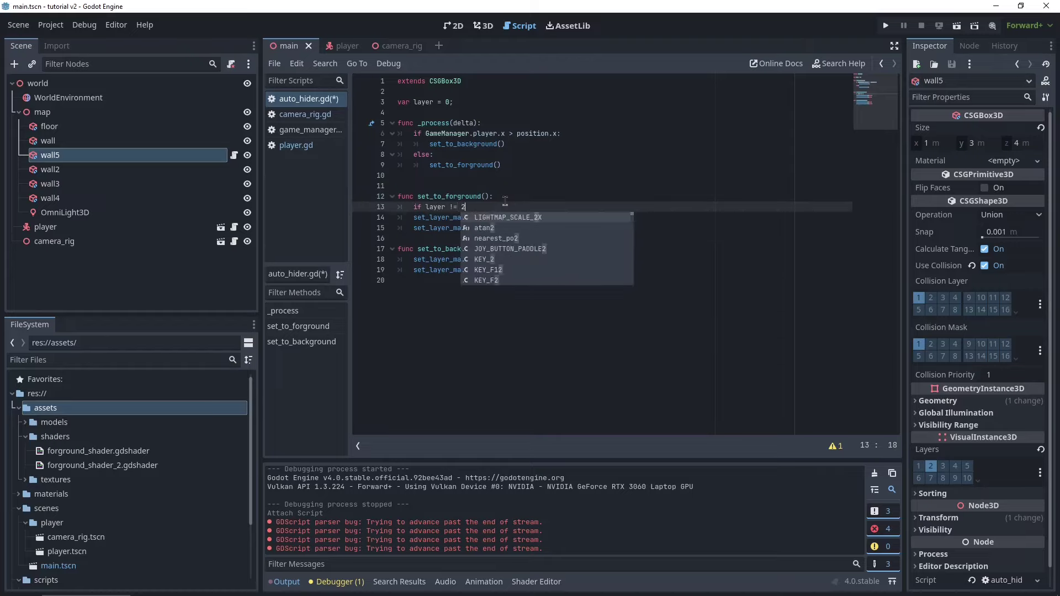
key("Return")
type("pl")
key("BackSpace")
key("BackSpace")
type("la")
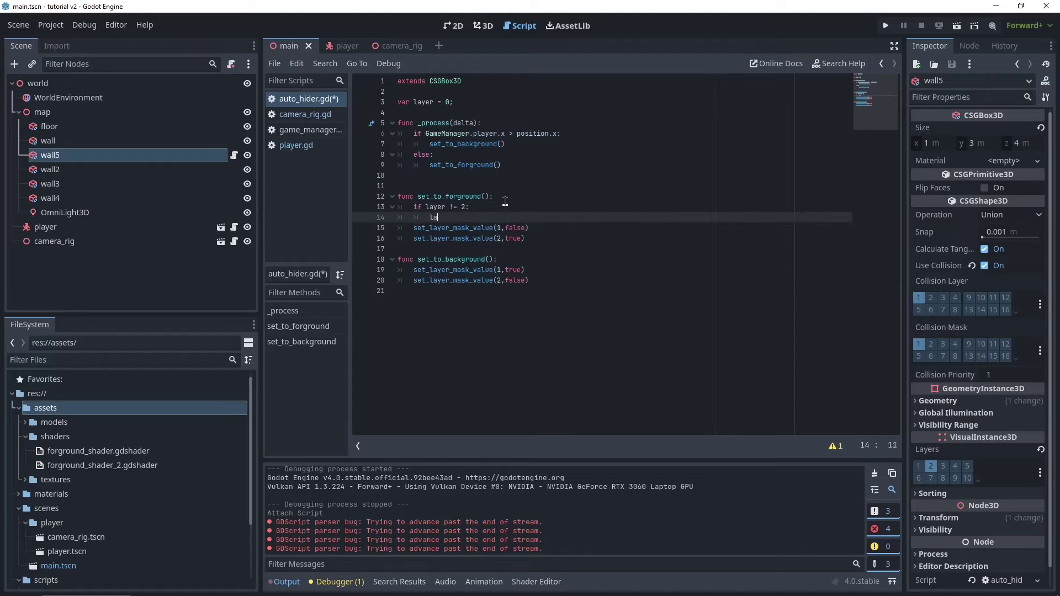
type("yer = 2;")
Indent both set_layer_mask_value calls in set_to_forground() so they belong to the layer check
left_click_drag(538, 238, 397, 227)
key("Tab")
left_click(592, 237)
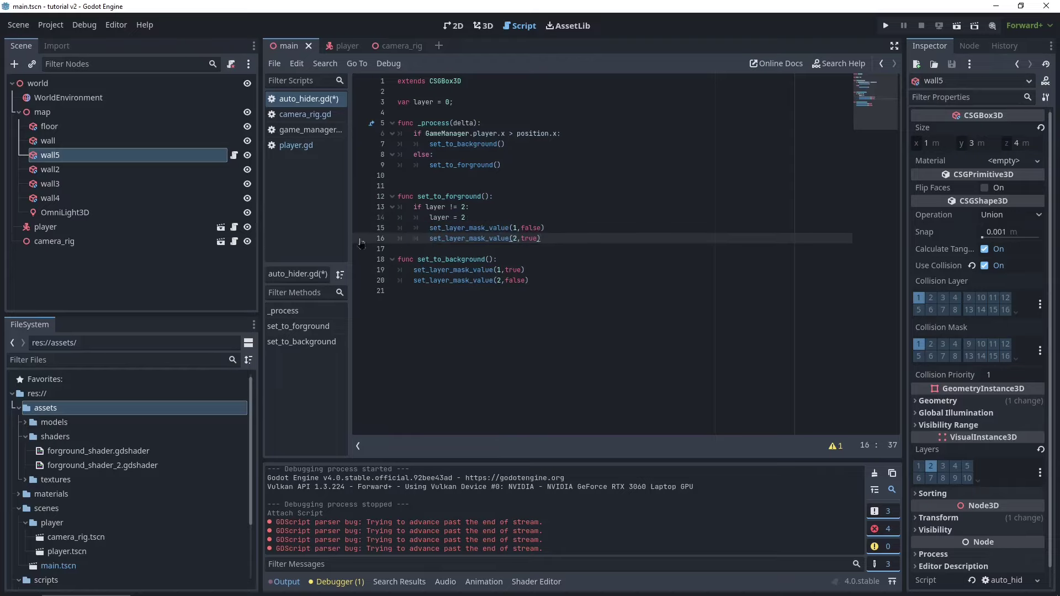
Copy the layer check and assignment into set_to_background() and indent its two set_layer_mask_value calls under the check
left_click_drag(486, 251, 365, 214)
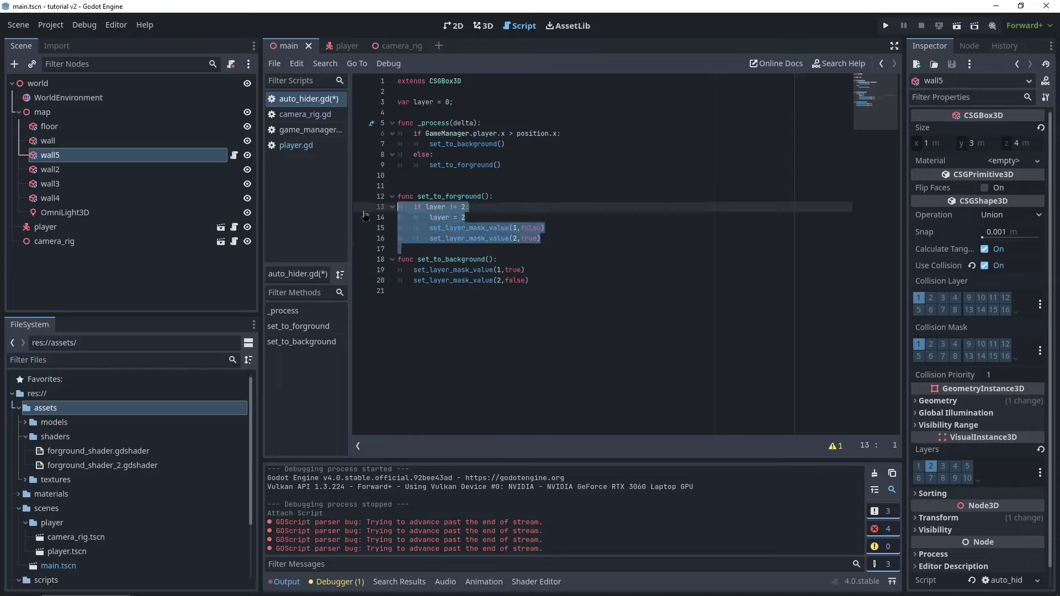
left_click_drag(500, 218, 363, 212)
key("ctrl+c")
left_click(514, 261)
key("Return")
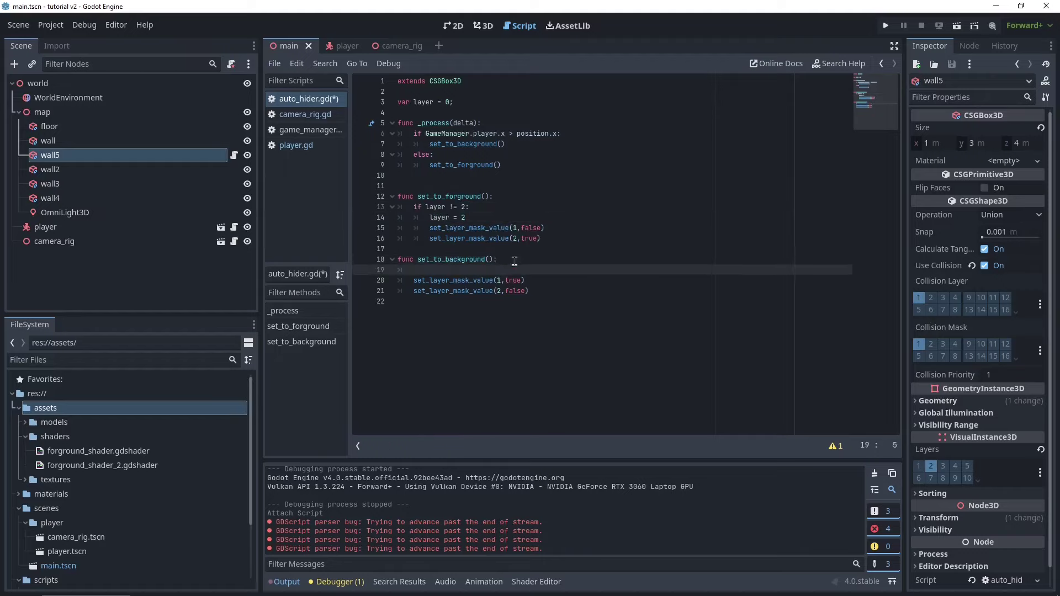
key("ctrl+v")
left_click(428, 270)
key("BackSpace")
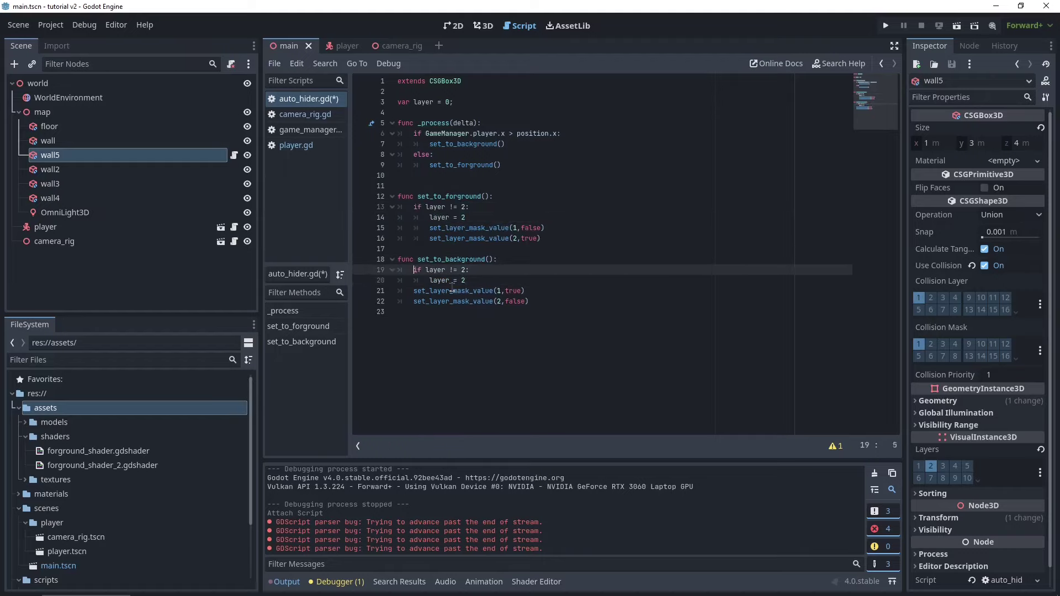
left_click_drag(545, 302, 306, 293)
key("Tab")
Change the layer check and assignment in set_to_background() to 1, save the script and run the project
left_click(463, 270)
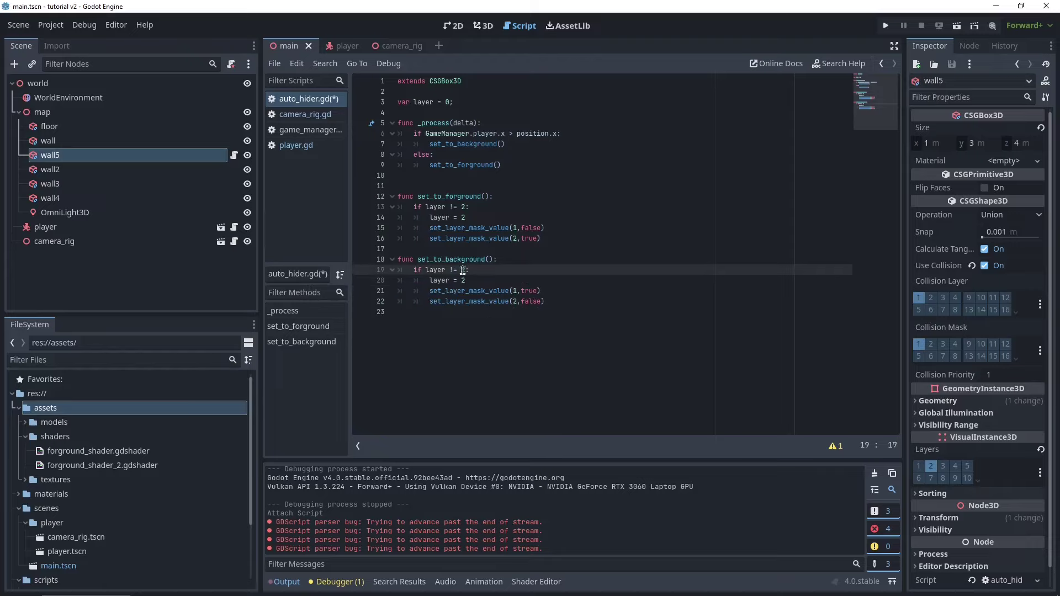
key("BackSpace")
type("1")
key("Down")
key("BackSpace")
type("1")
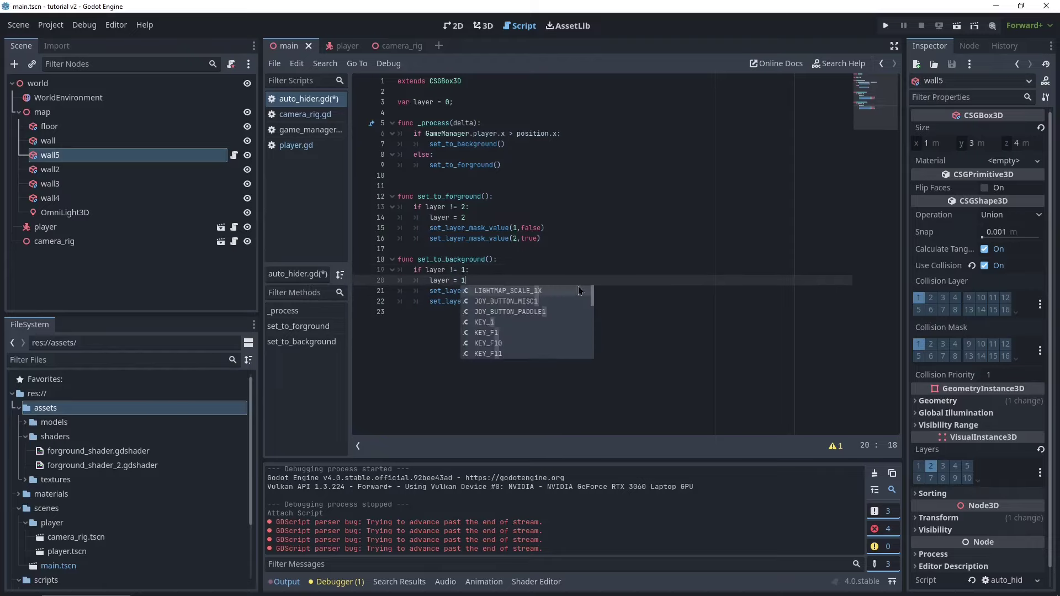
key("ctrl+s")
left_click(886, 25)
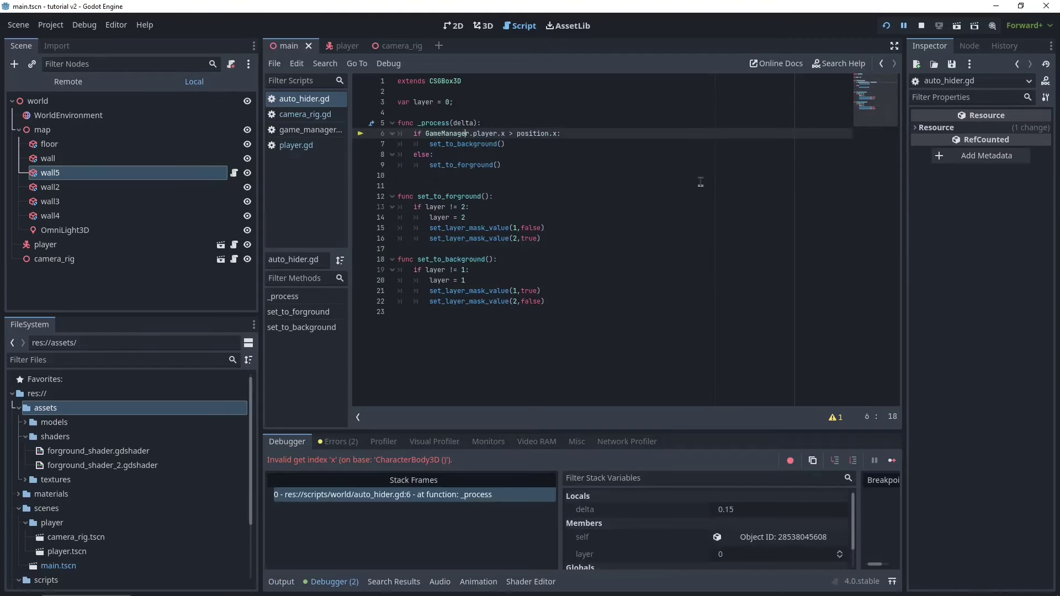
Change the player side of the _process condition to GameManager.player.position.x and restart the project
left_click(498, 137)
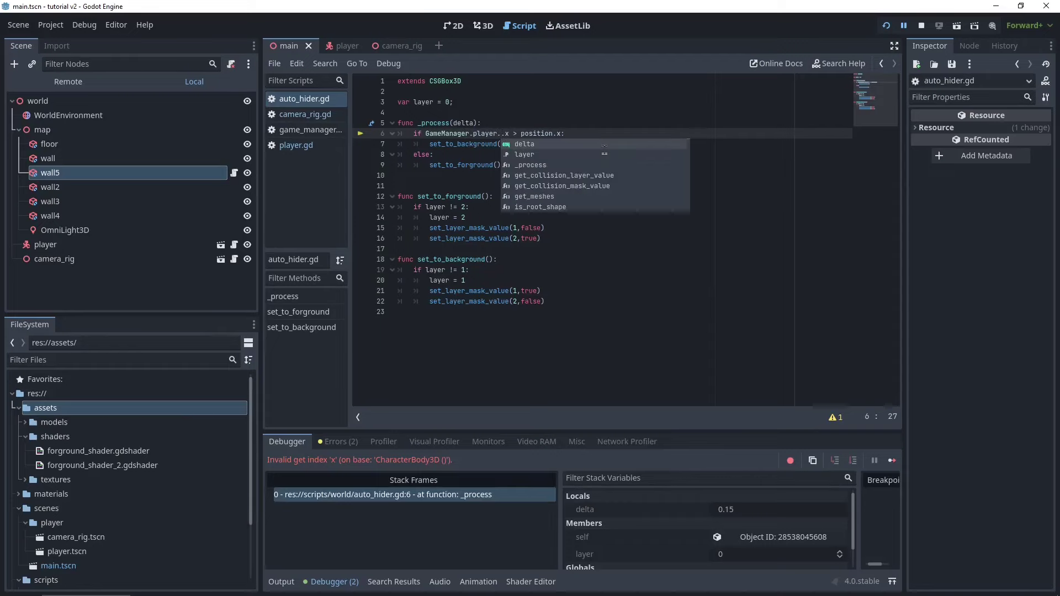
scroll(604, 153, "down", 1)
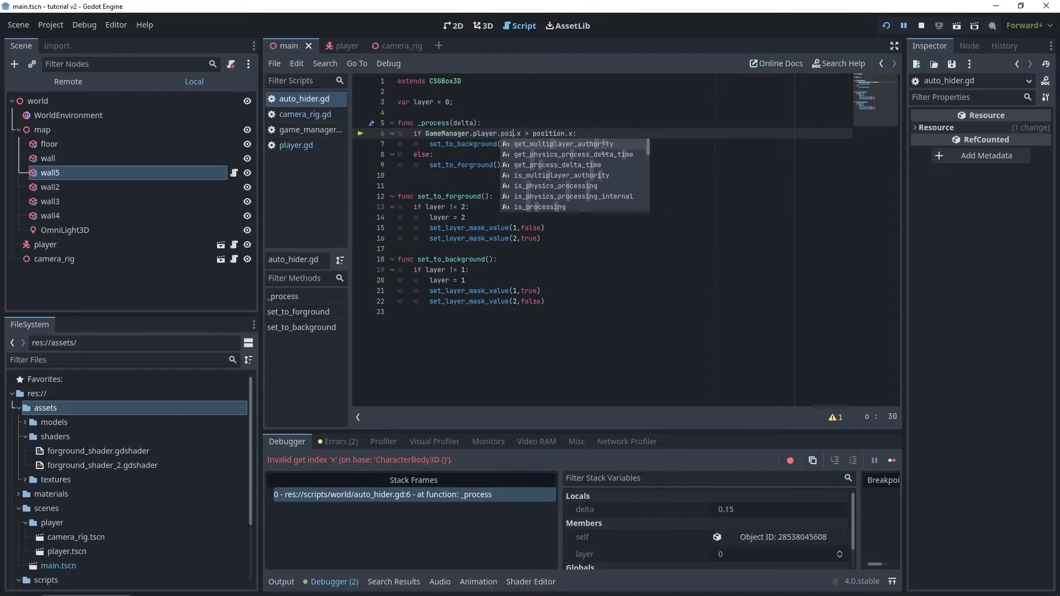
key("BackSpace")
type("sition")
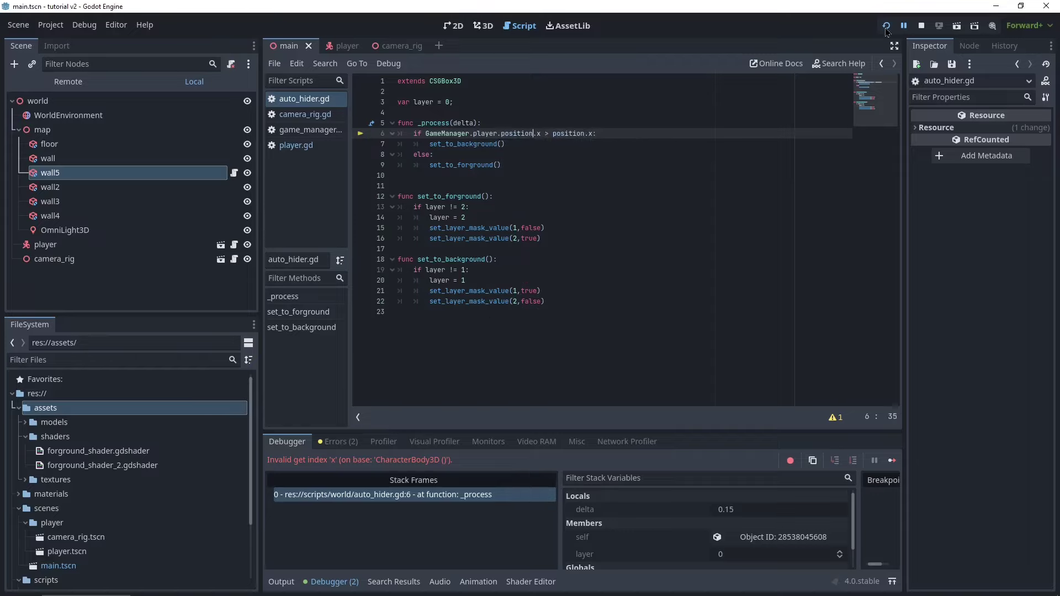
left_click(886, 27)
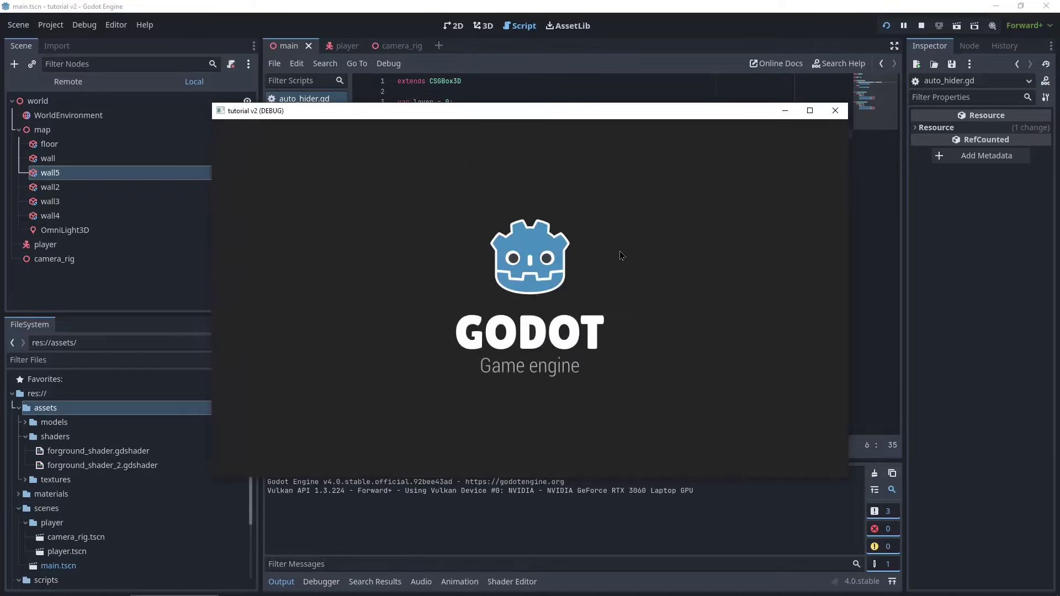
Walk the player back and forth on both sides of the inner wall to test its see-through switching, and close the running game
key("s")
key("d")
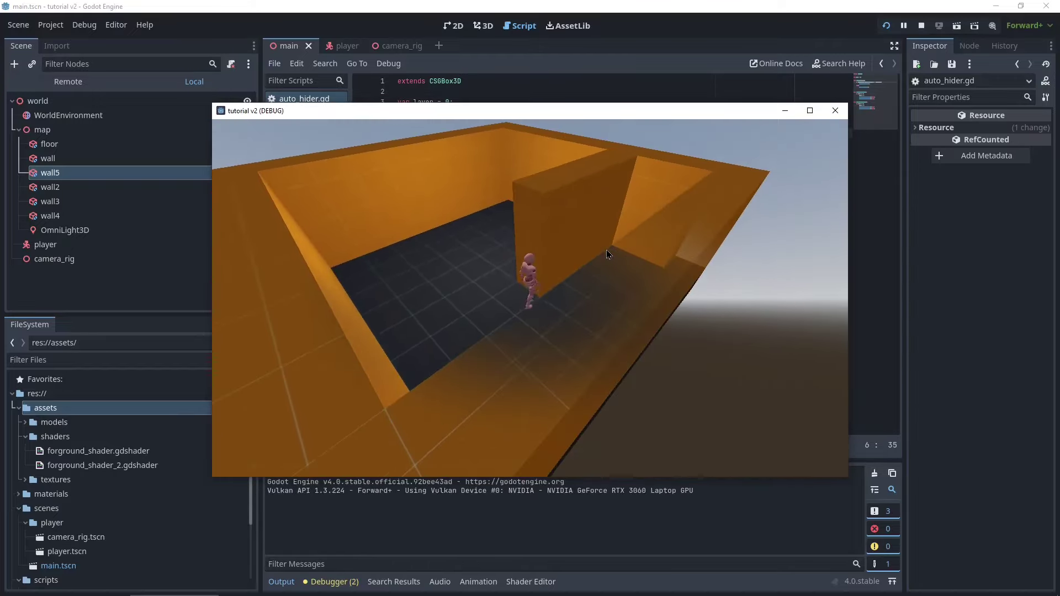
key("d")
key("w")
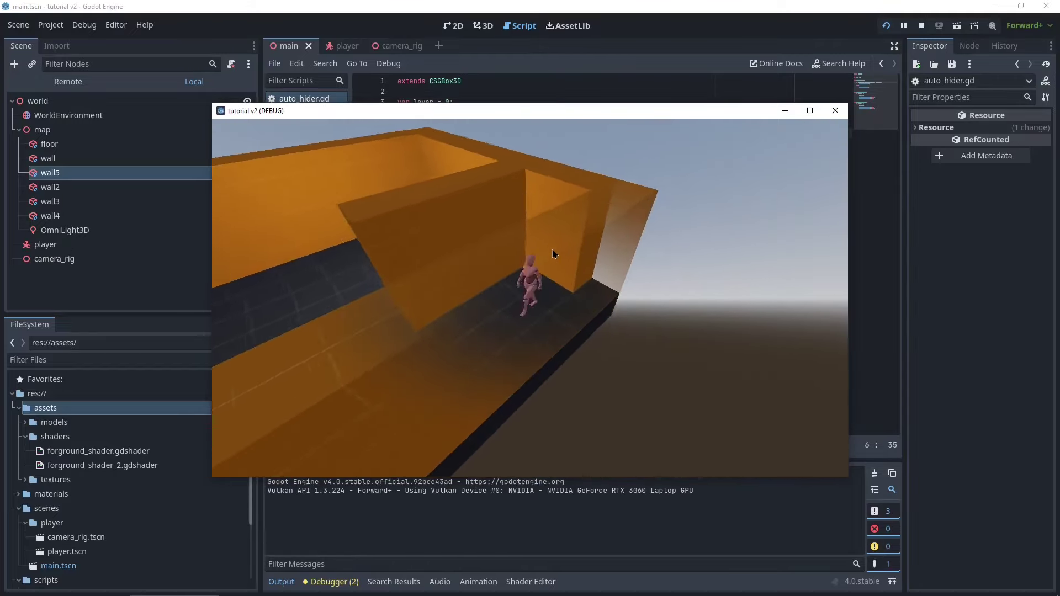
key("a")
key("w")
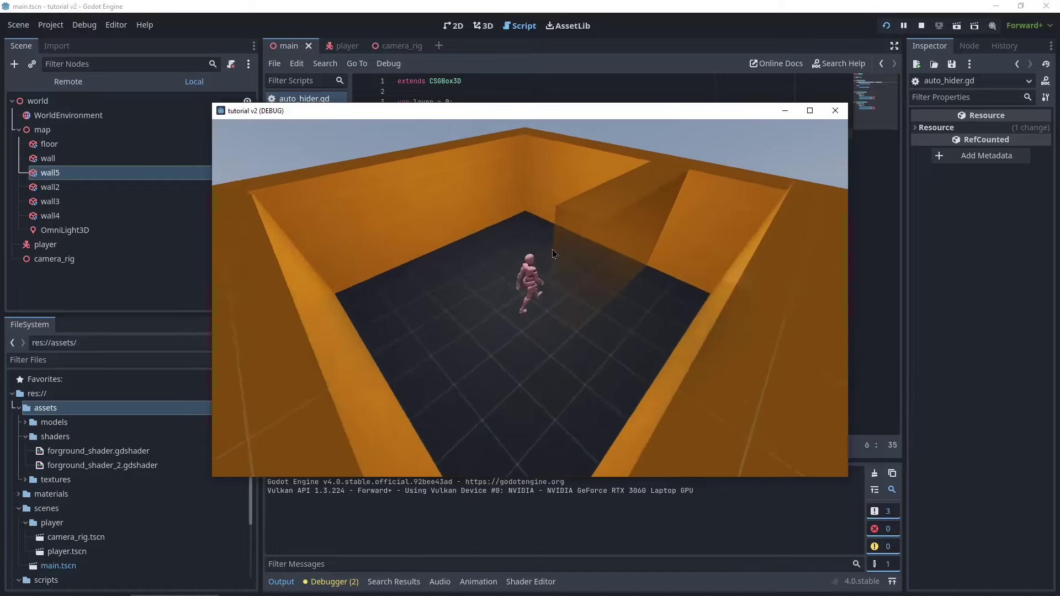
key("d")
key("w")
key("s")
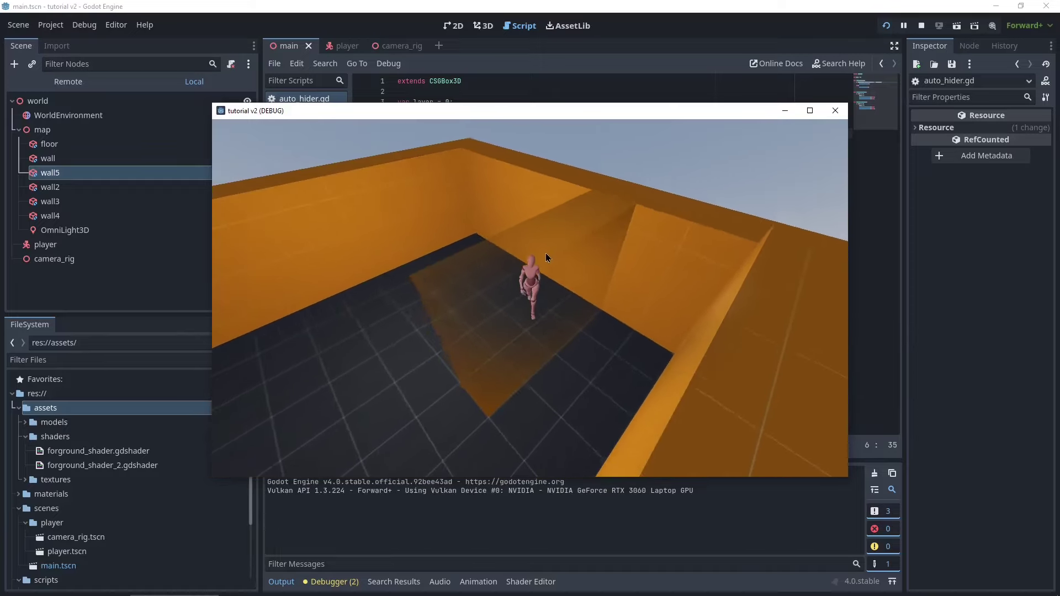
key("s")
key("a")
key("d")
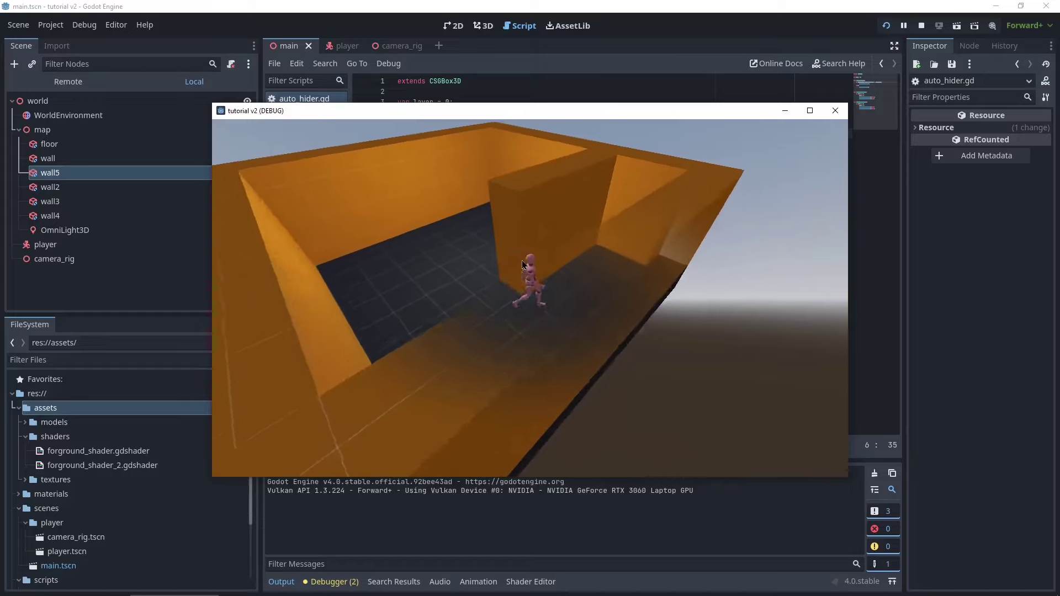
key("s")
key("a")
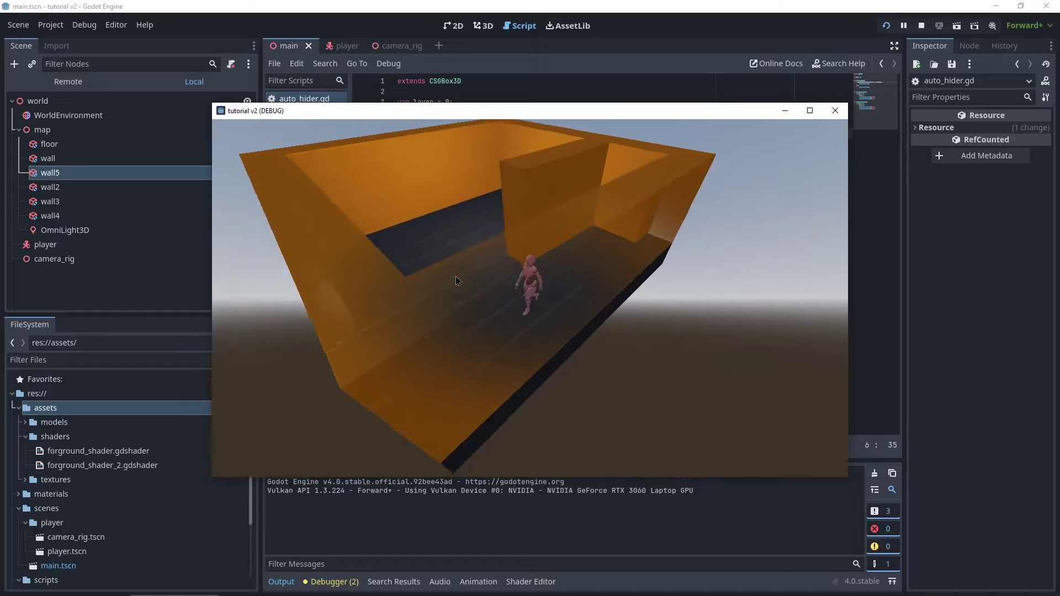
key("w")
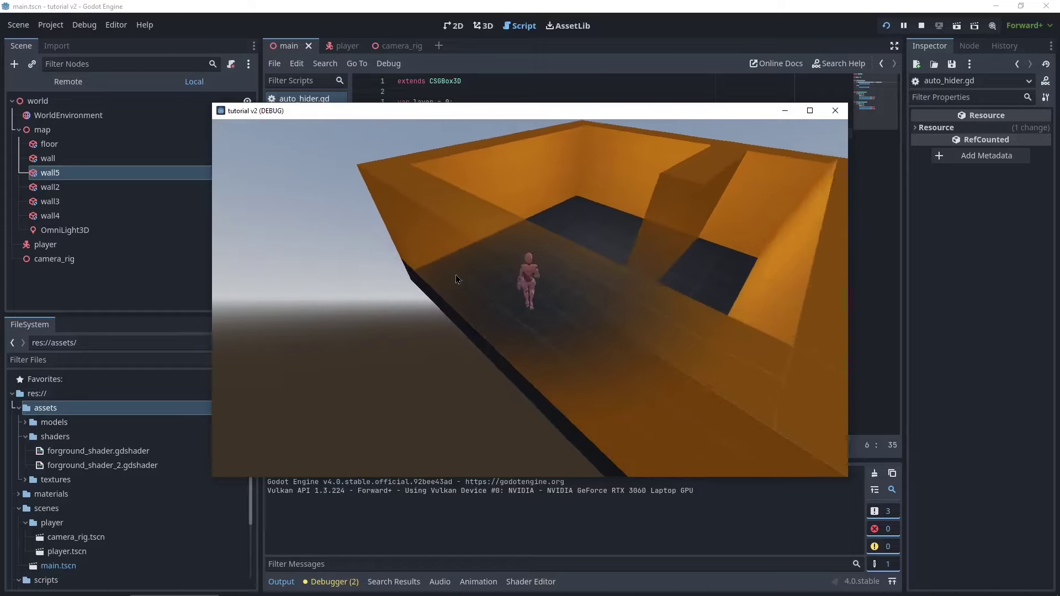
key("d")
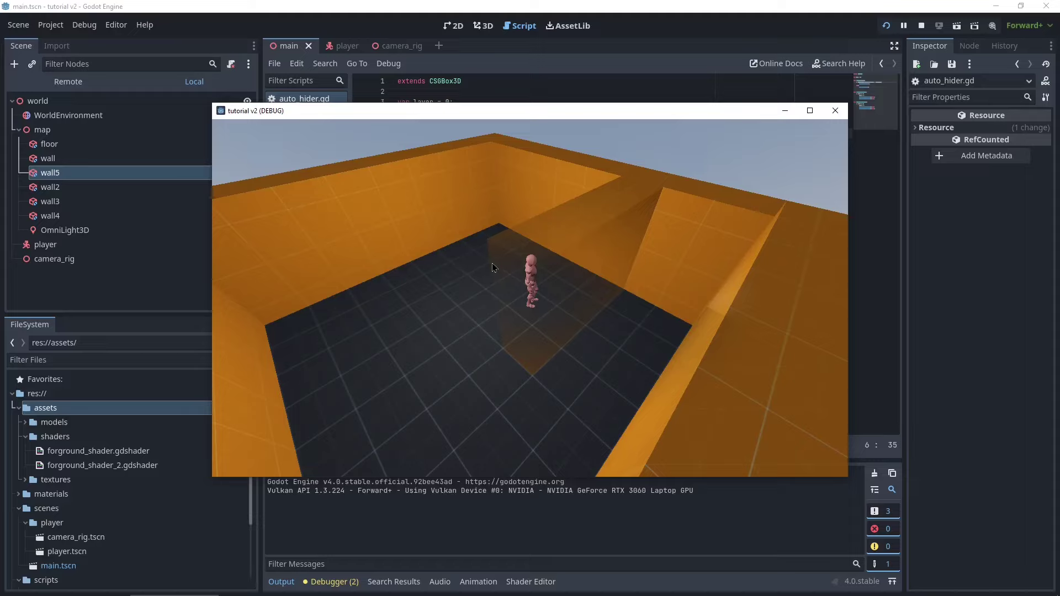
key("a")
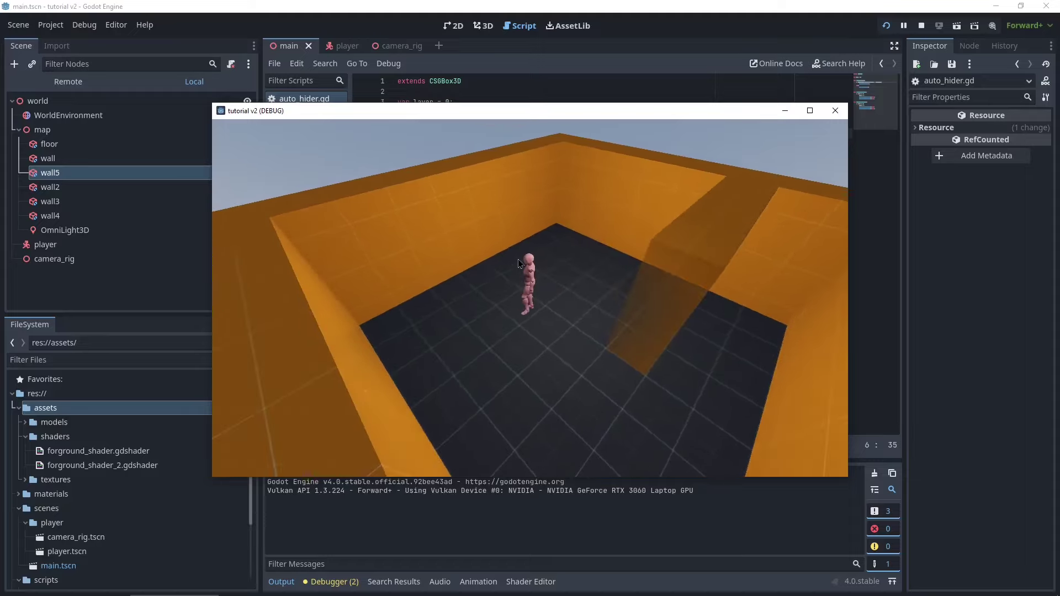
key("s")
key("d")
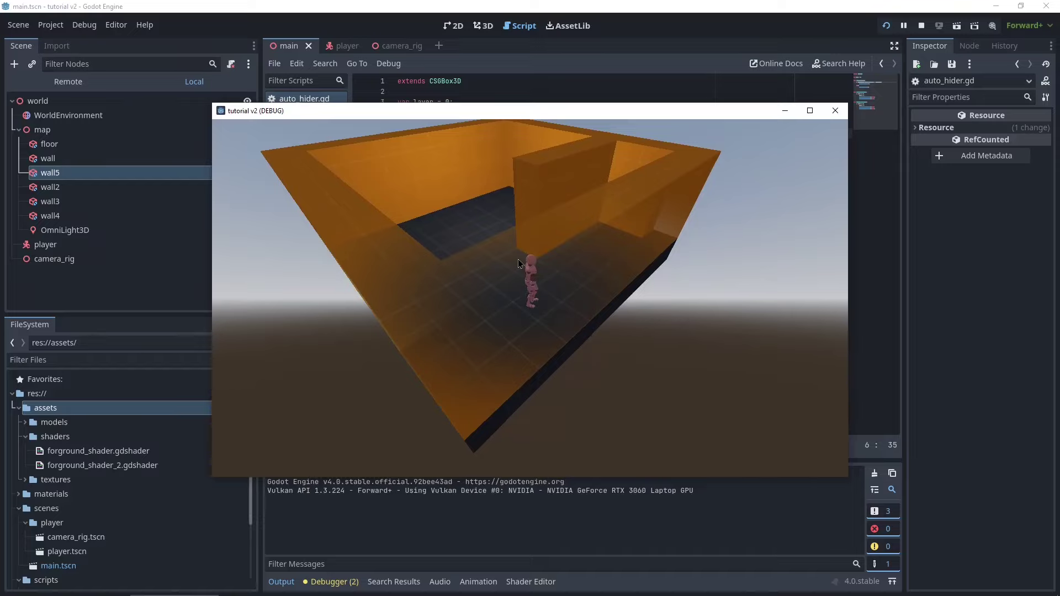
left_click(836, 111)
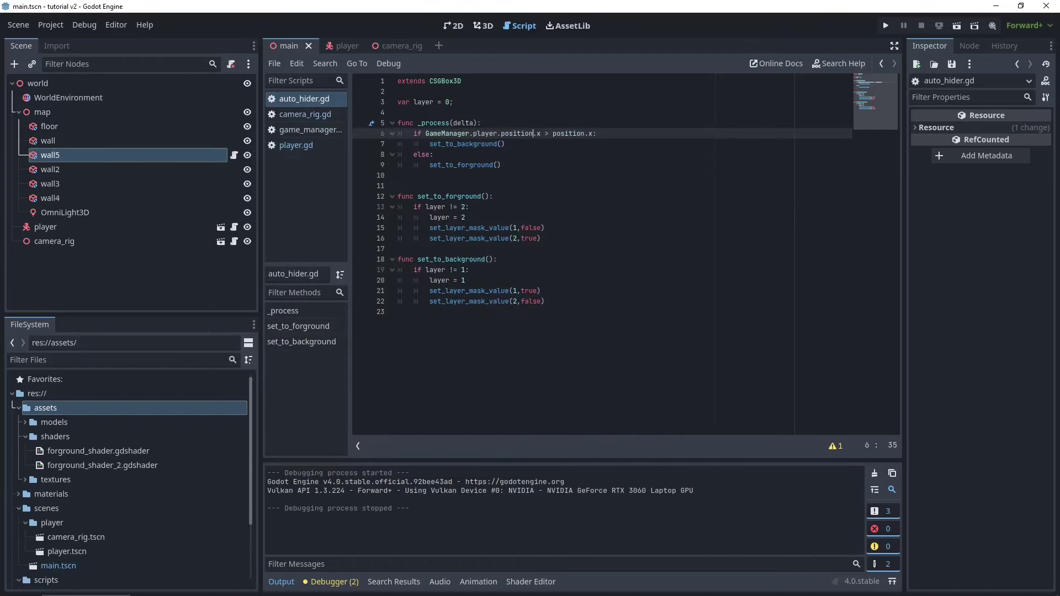